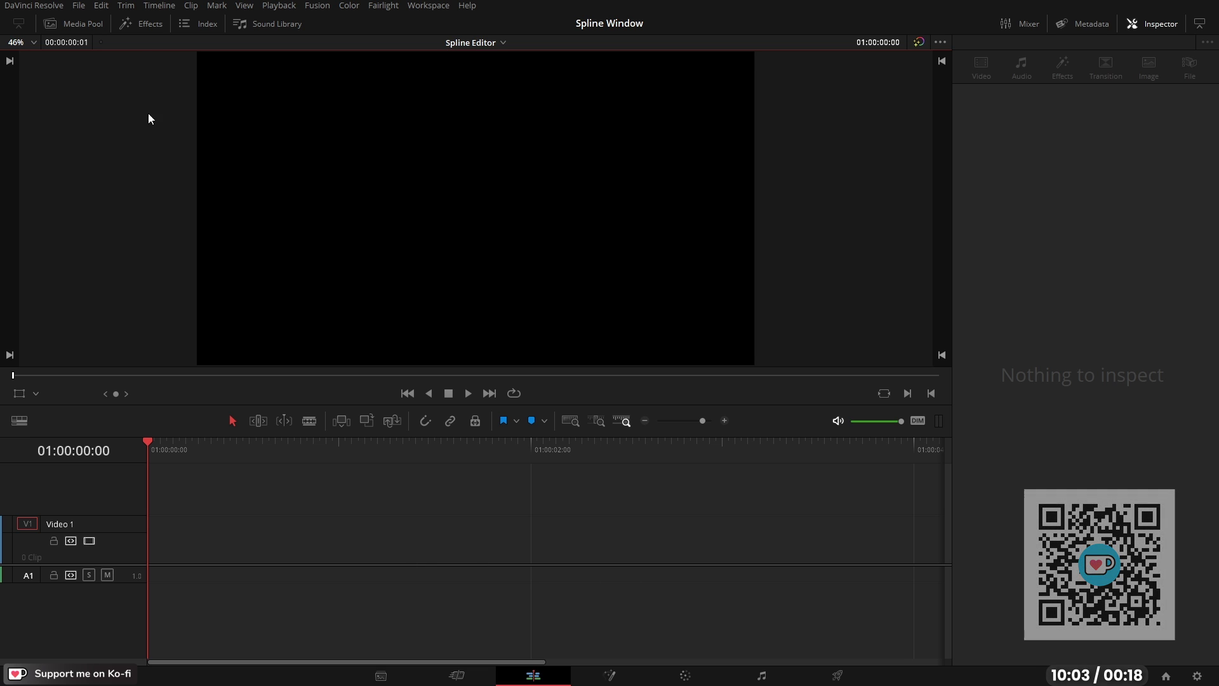
- Drag a Fusion Composition from the Effects library onto Video 1 and select the clip
{"action": "left_click", "coordinate": [146, 26]}
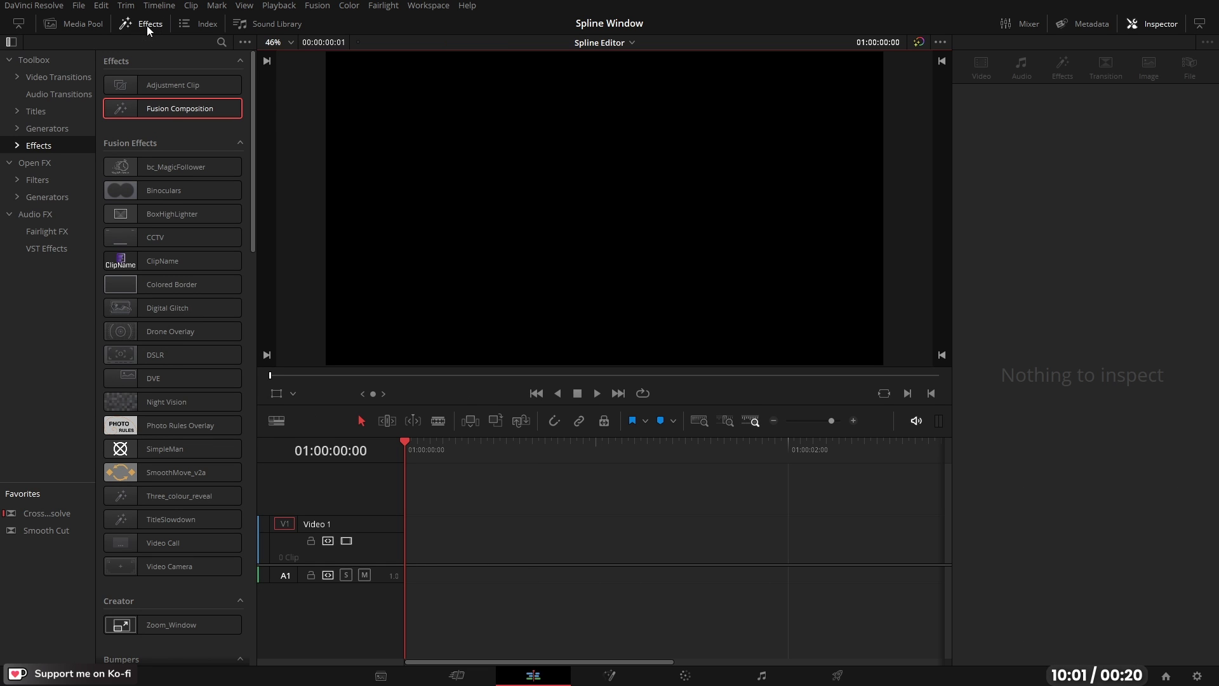
{"action": "left_click_drag", "start_coordinate": [122, 109], "coordinate": [409, 525]}
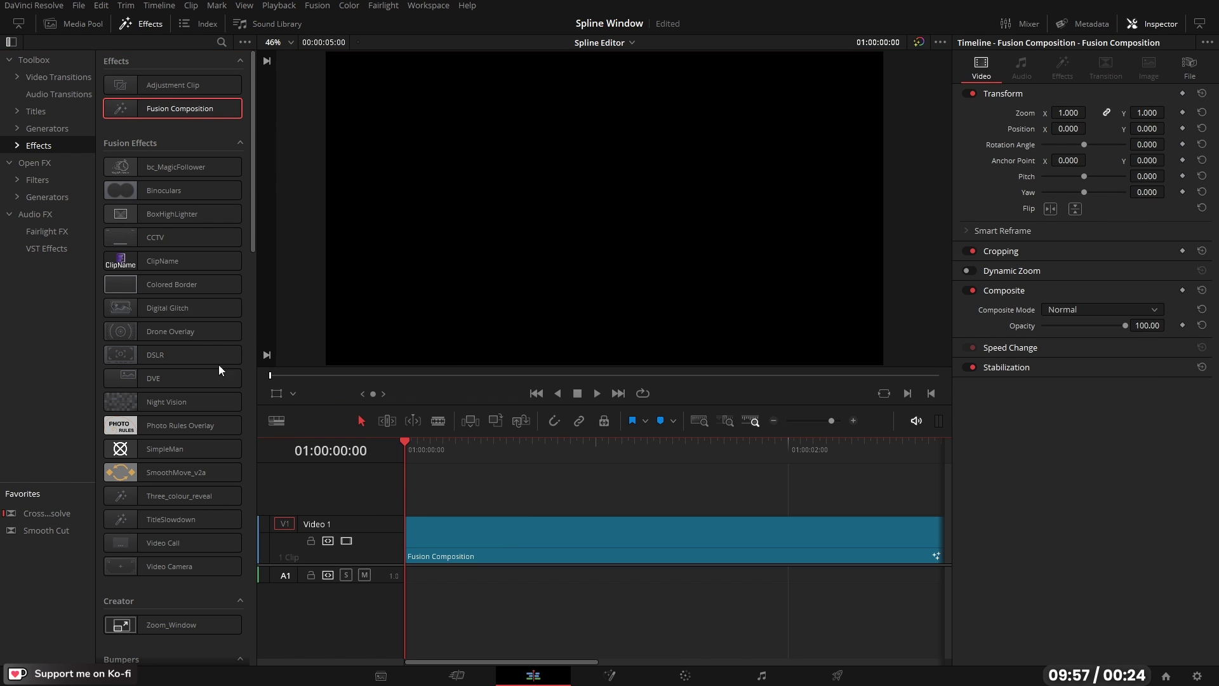
{"action": "left_click", "coordinate": [146, 25]}
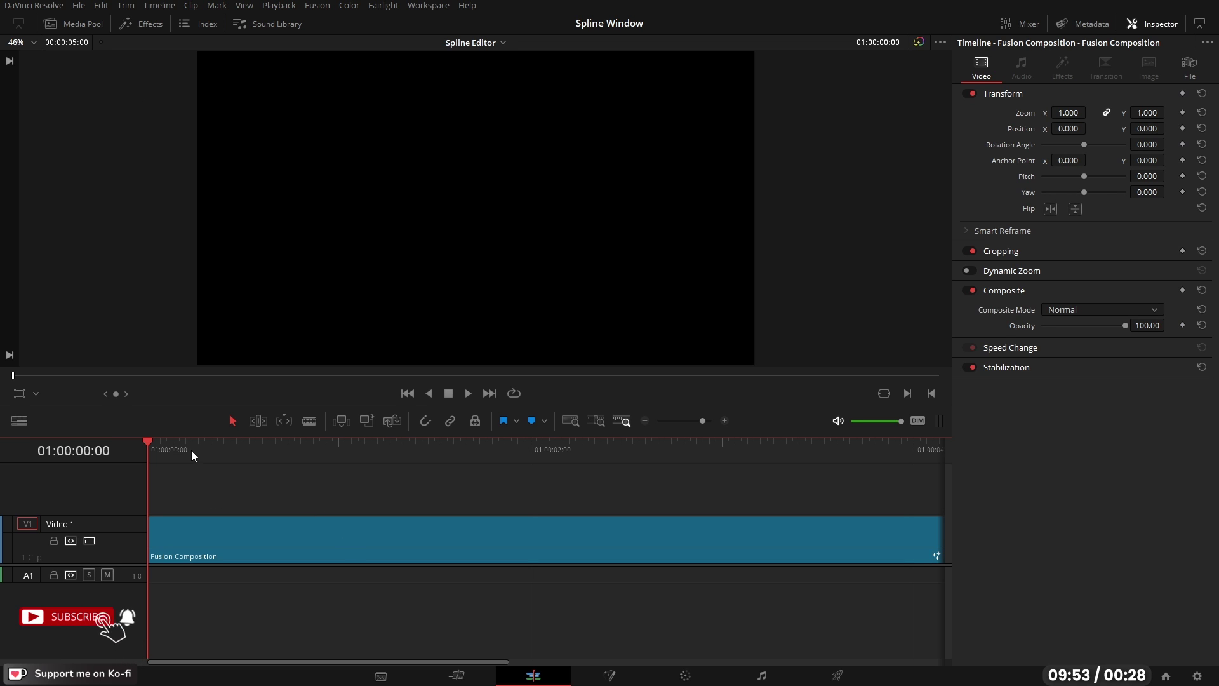
{"action": "left_click_drag", "start_coordinate": [150, 443], "coordinate": [187, 455]}
{"action": "left_click", "coordinate": [355, 542]}
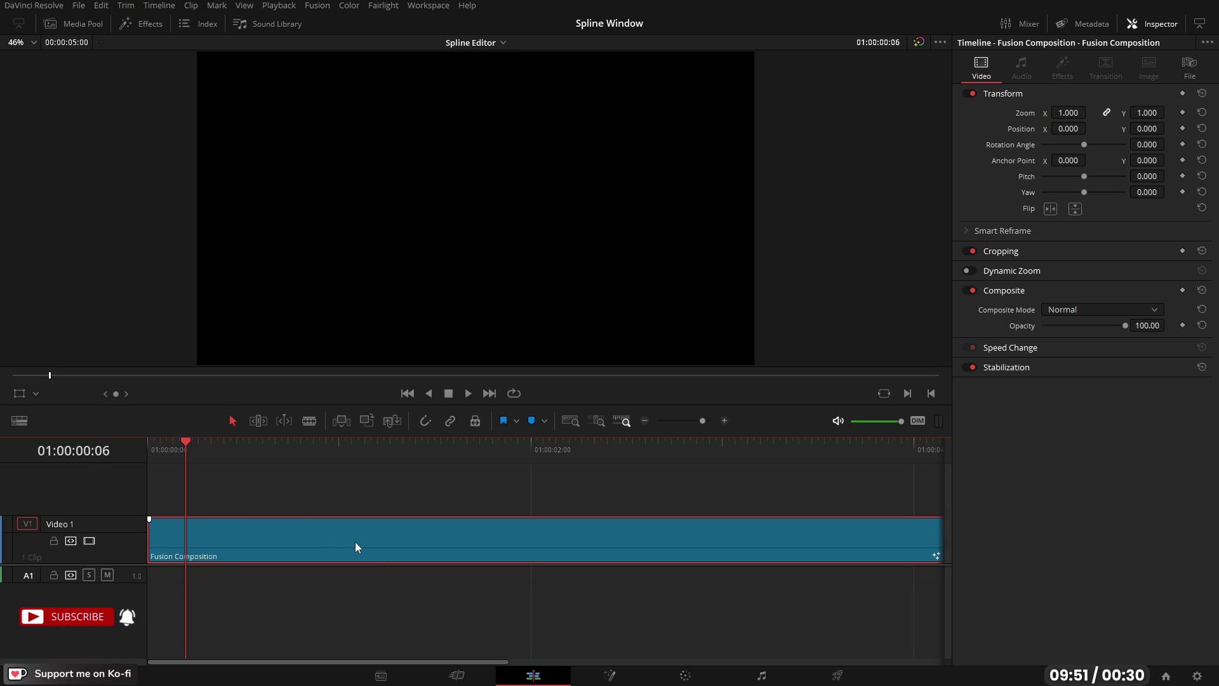
- On the Fusion page, mask Background1 with an Ellipse shrunk to a 0.129204 circle
{"action": "left_click", "coordinate": [610, 677]}
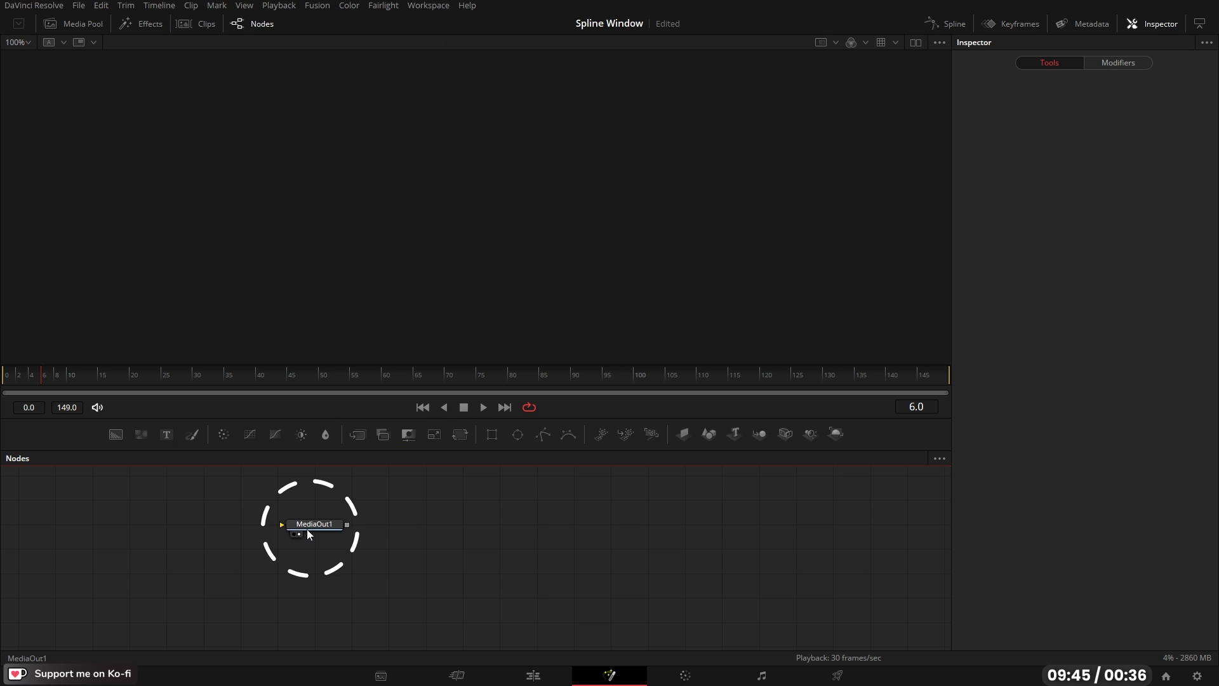
{"action": "left_click_drag", "start_coordinate": [307, 528], "coordinate": [604, 553]}
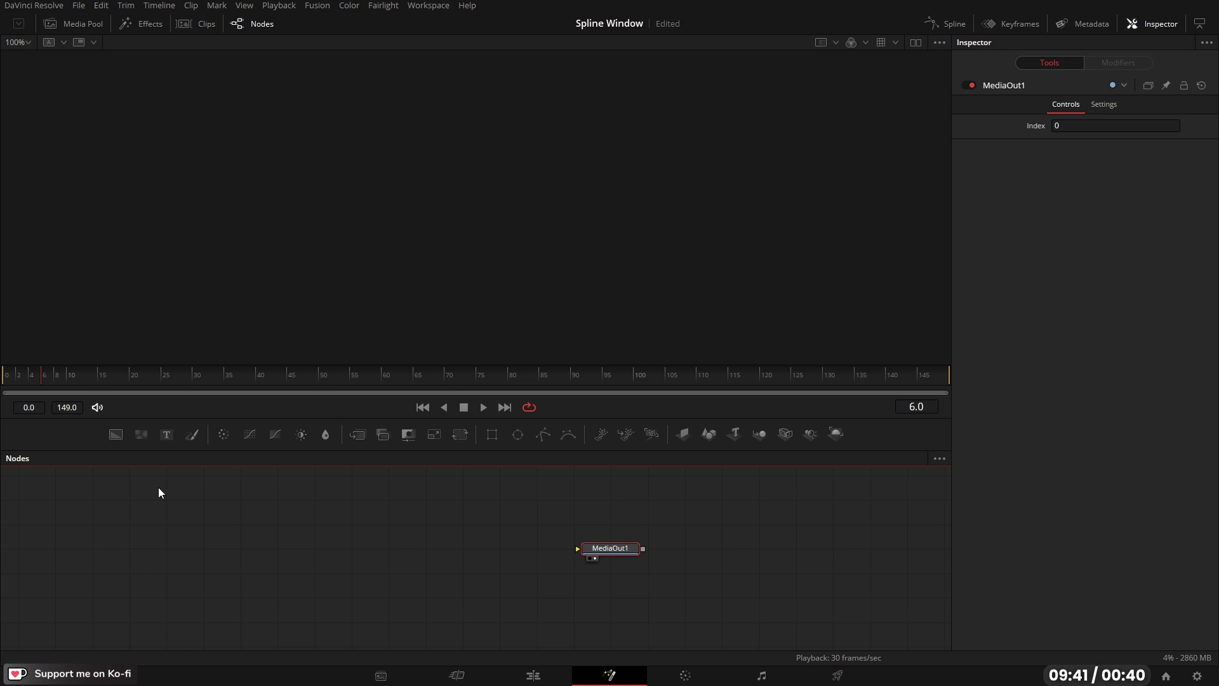
{"action": "left_click_drag", "start_coordinate": [116, 434], "coordinate": [600, 550]}
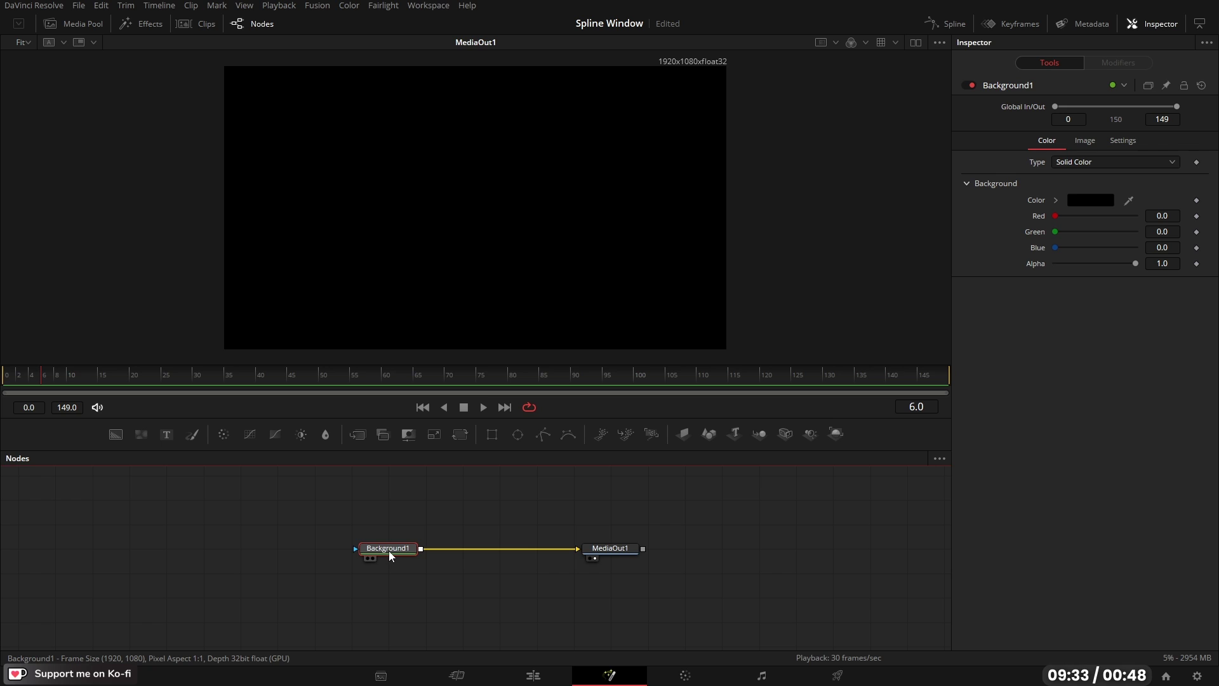
{"action": "left_click", "coordinate": [518, 435]}
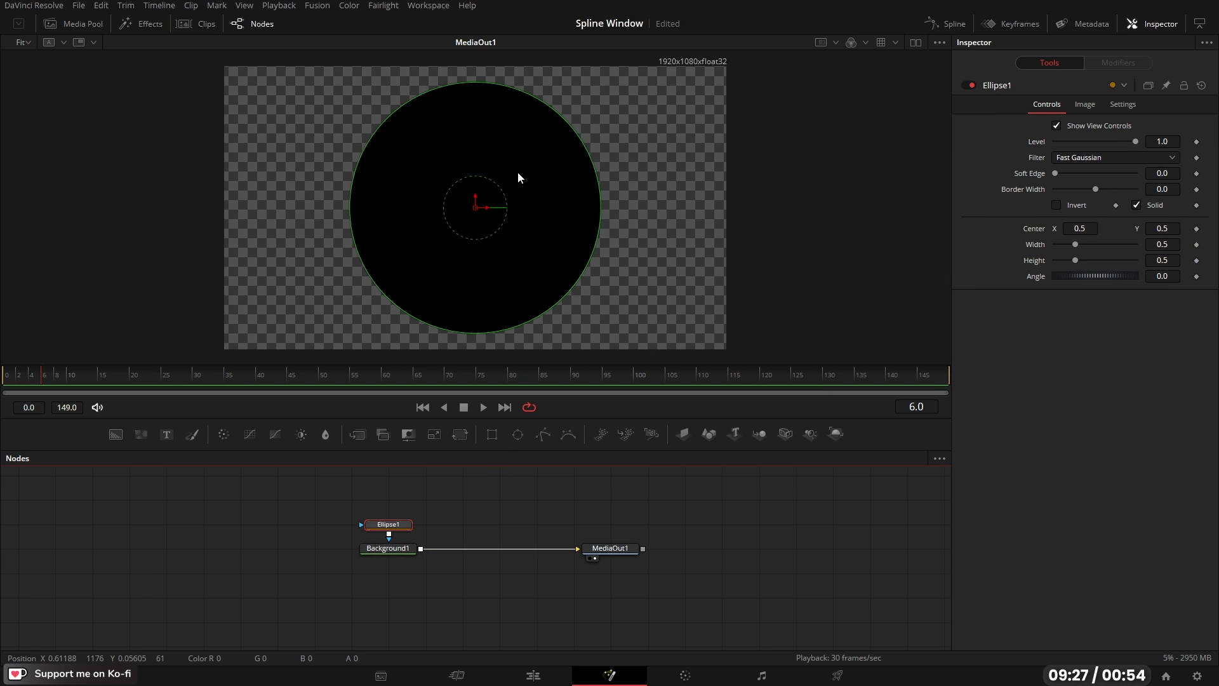
{"action": "left_click_drag", "start_coordinate": [557, 300], "coordinate": [495, 236]}
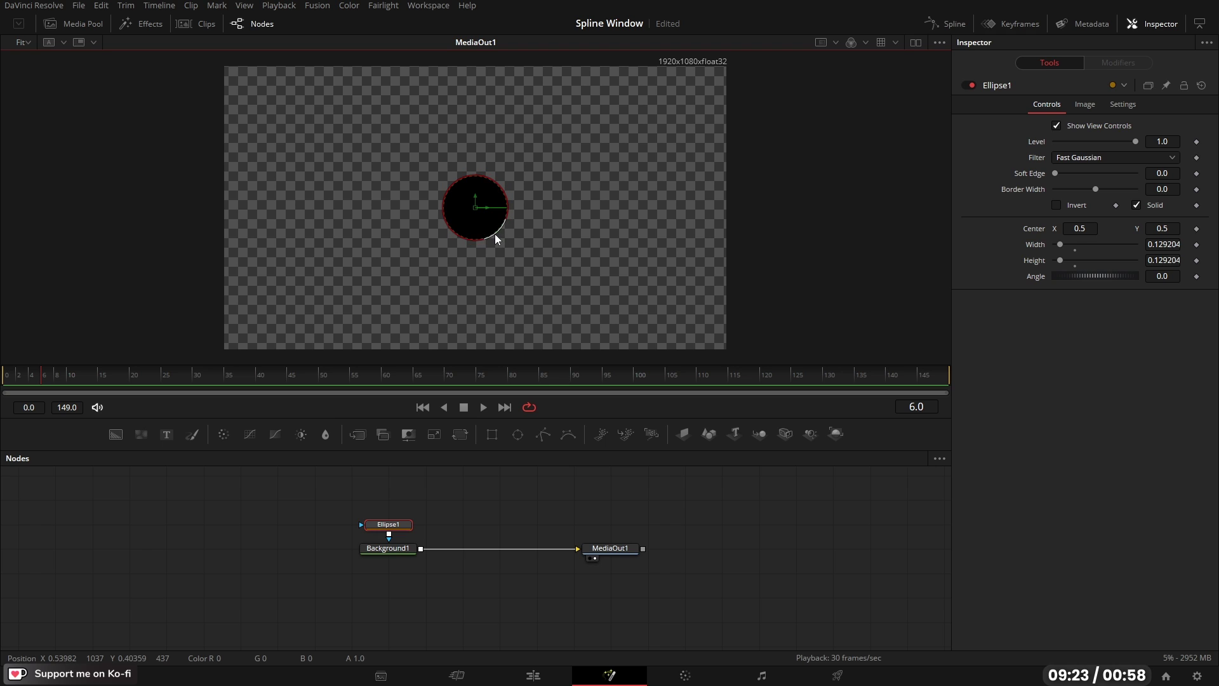
- Set Background1's colour to blue #5555ff
{"action": "left_click", "coordinate": [392, 549]}
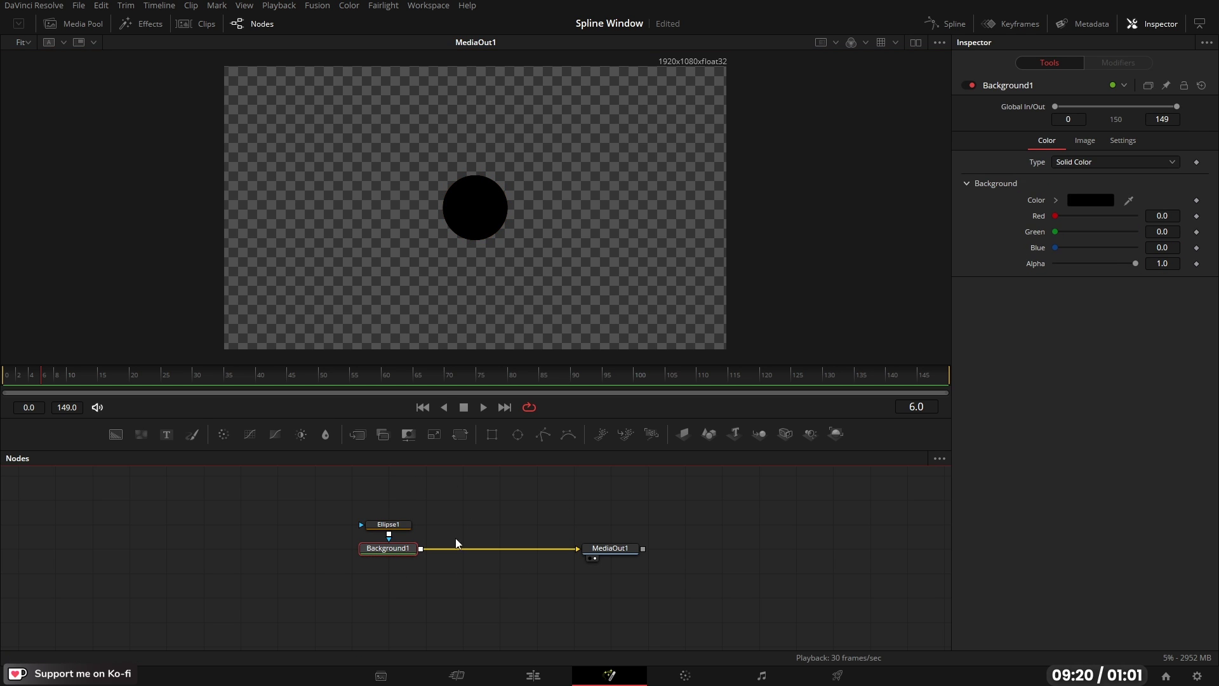
{"action": "left_click", "coordinate": [1091, 200]}
{"action": "left_click", "coordinate": [531, 399]}
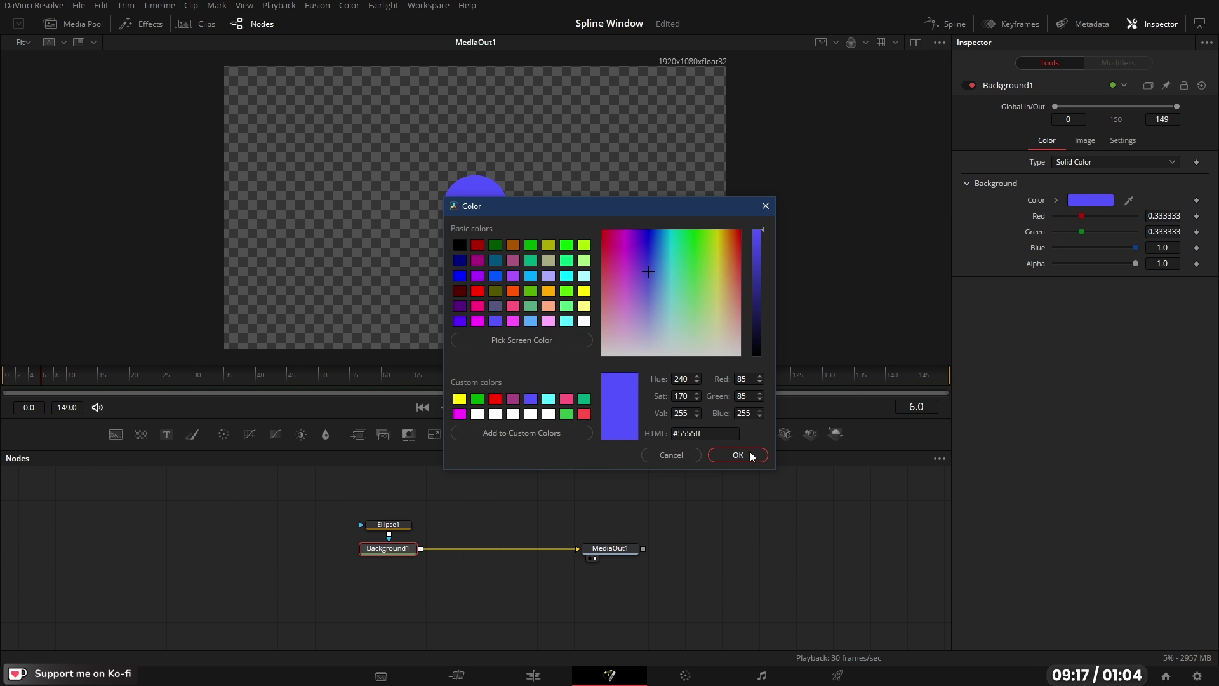
{"action": "left_click", "coordinate": [738, 455]}
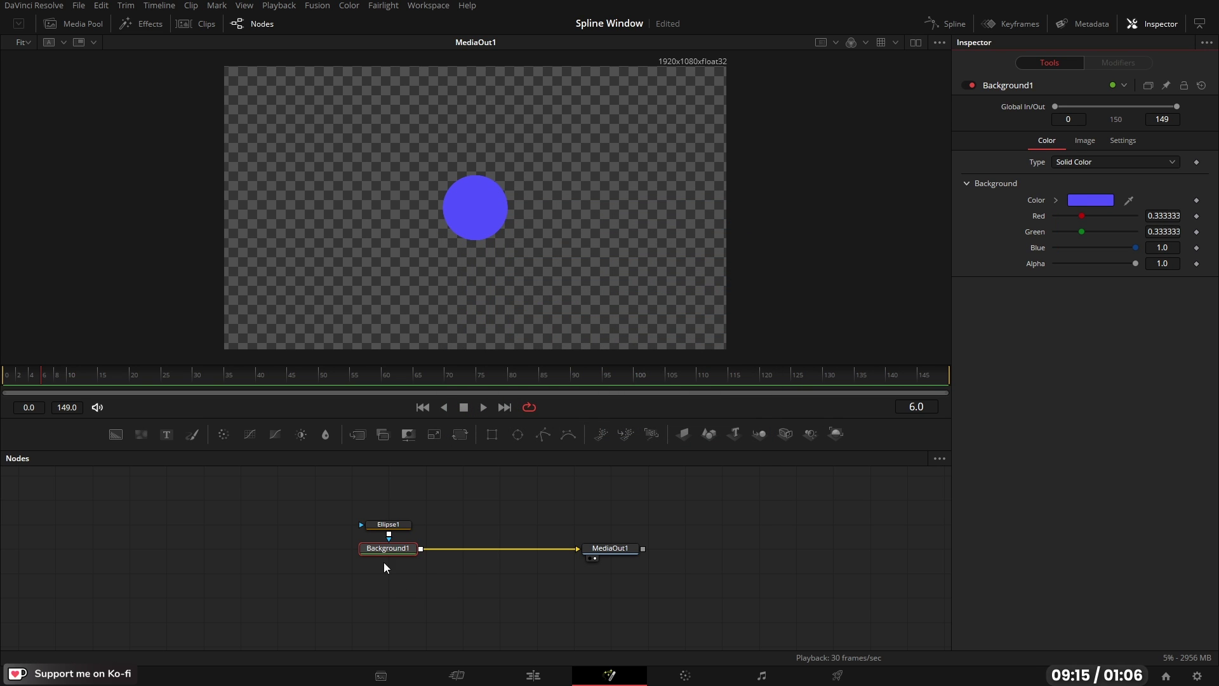
- Insert a Transform node and, at frame 0, move the circle to the top-left (0.106826, 0.843049)
{"action": "left_click", "coordinate": [460, 434]}
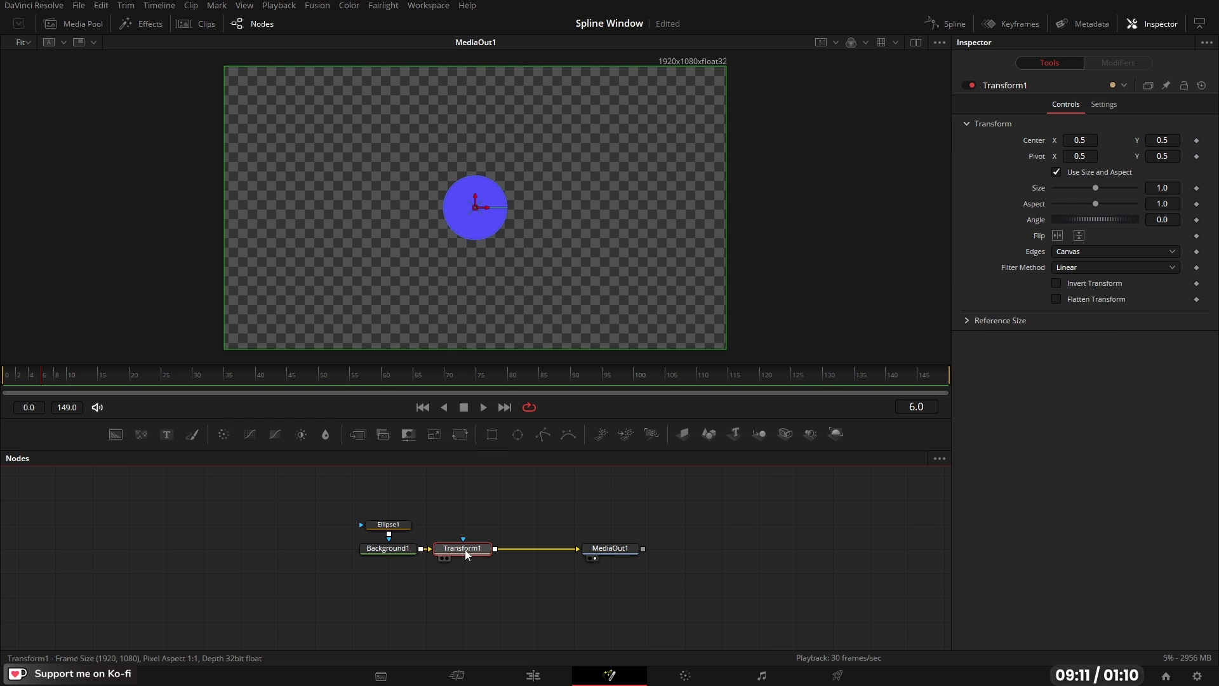
{"action": "mouse_move", "coordinate": [468, 551]}
{"action": "left_mouse_down"}
{"action": "mouse_move", "coordinate": [471, 585]}
{"action": "mouse_move", "coordinate": [470, 553]}
{"action": "left_mouse_up"}
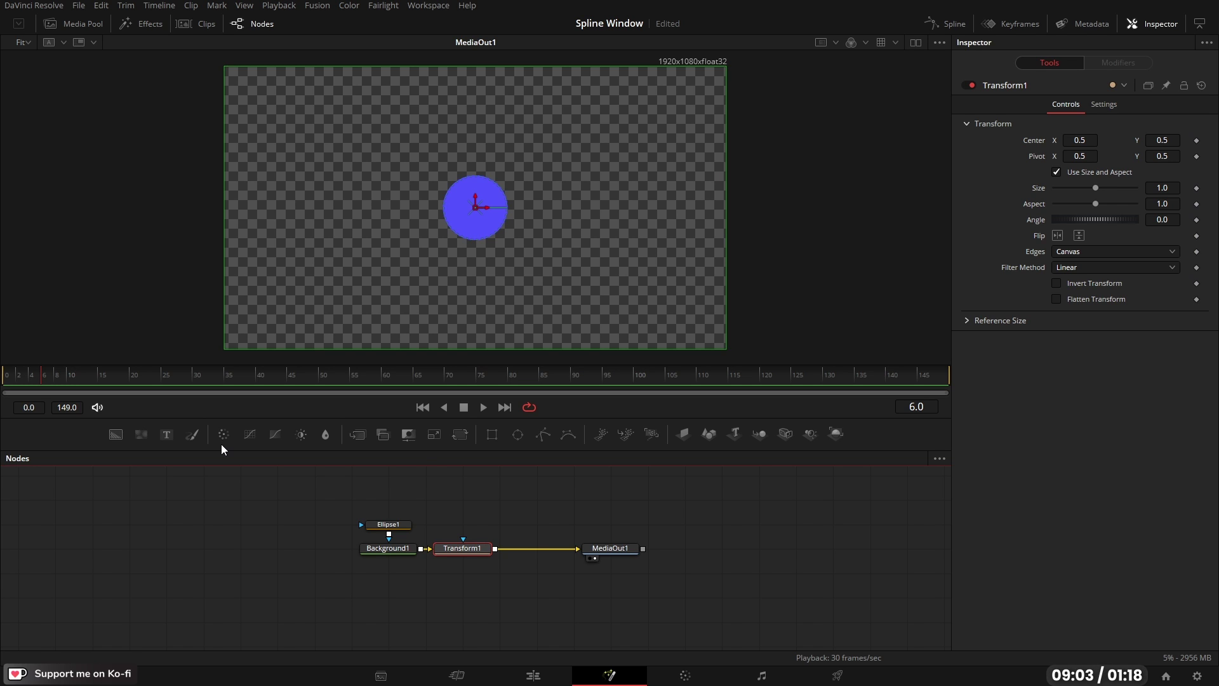
{"action": "left_click", "coordinate": [40, 375]}
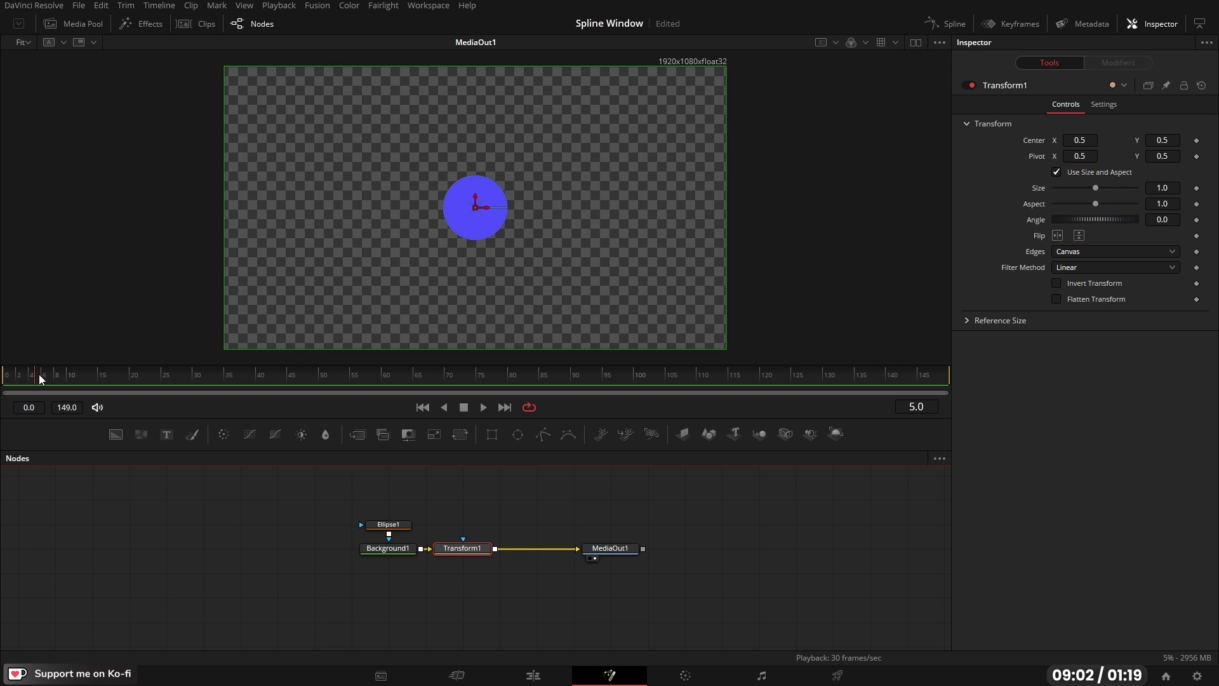
{"action": "left_click", "coordinate": [6, 375]}
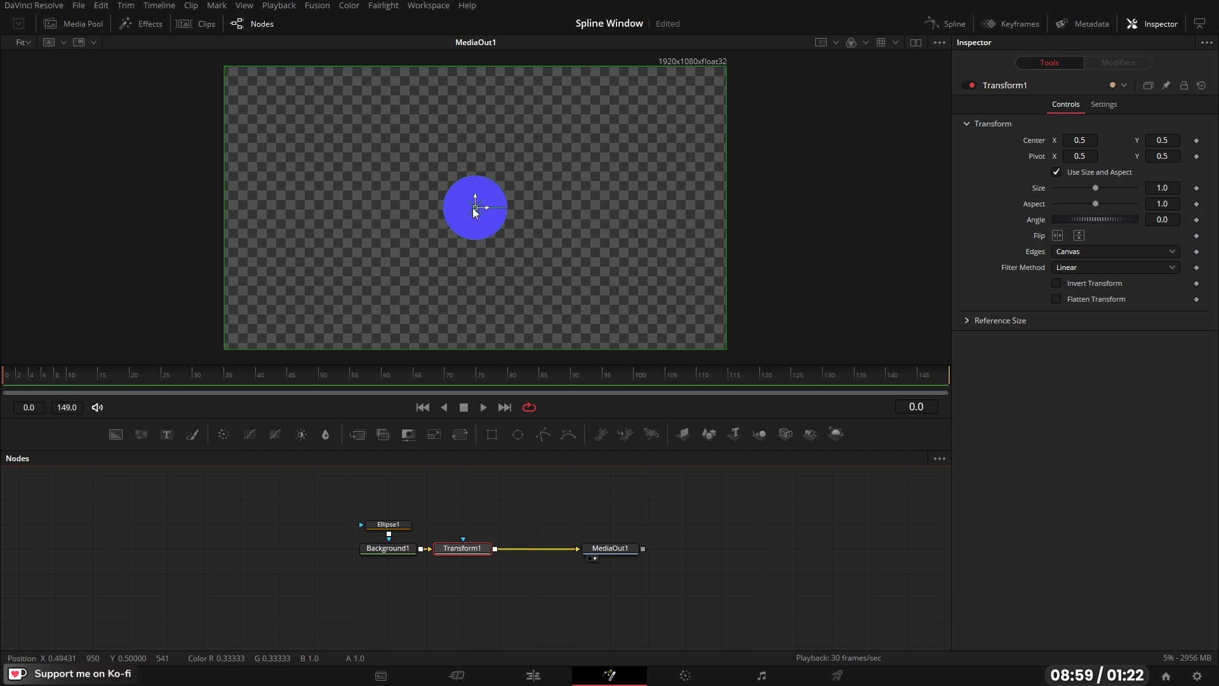
{"action": "left_click_drag", "start_coordinate": [475, 208], "coordinate": [279, 113]}
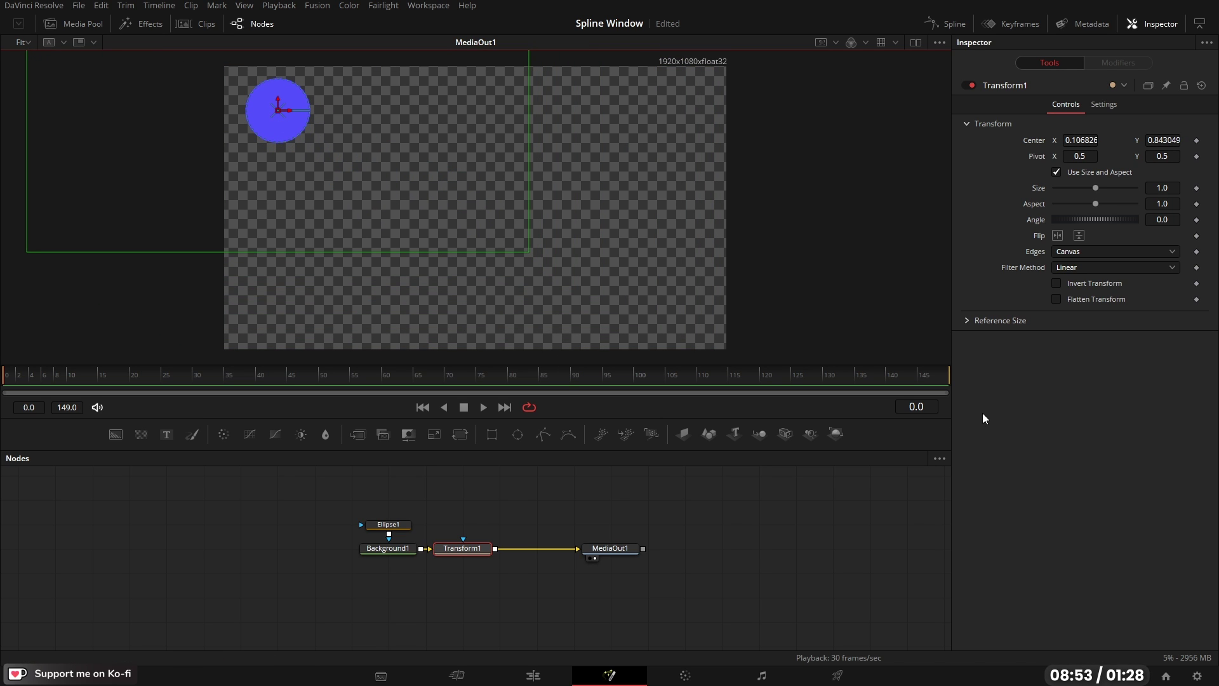
- Keyframe Transform1 Center at frame 0, then move the circle down to the lower left at frame 75
{"action": "left_click", "coordinate": [1197, 141]}
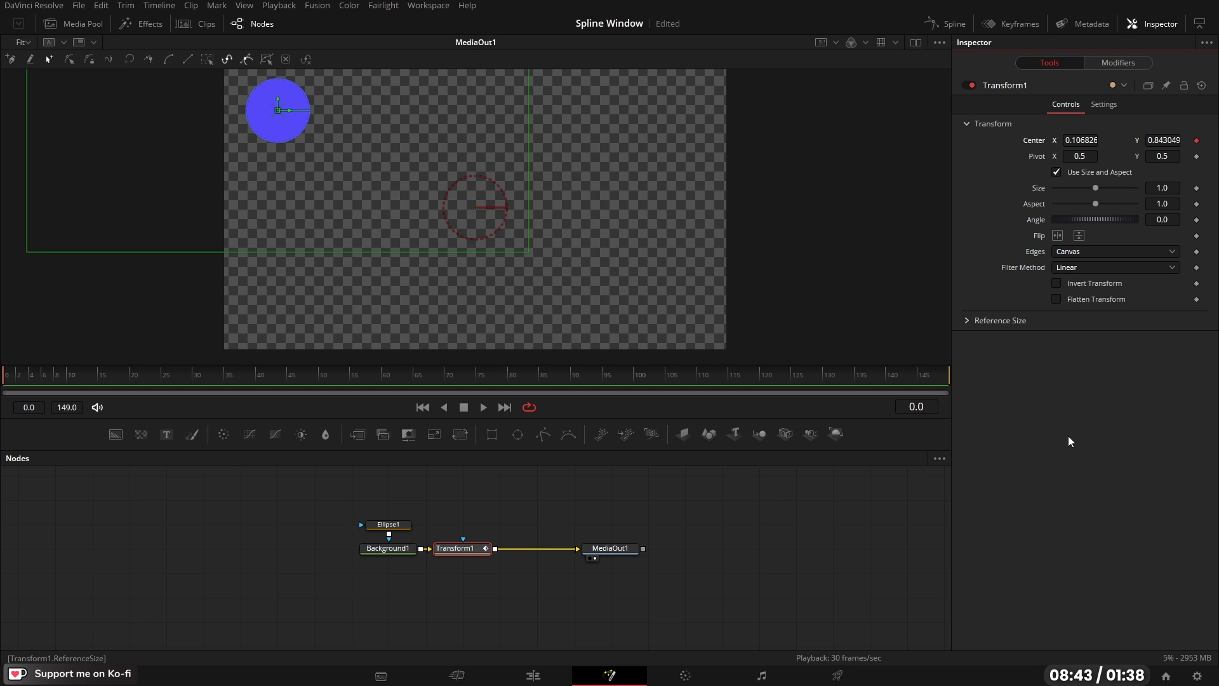
{"action": "left_click", "coordinate": [476, 376]}
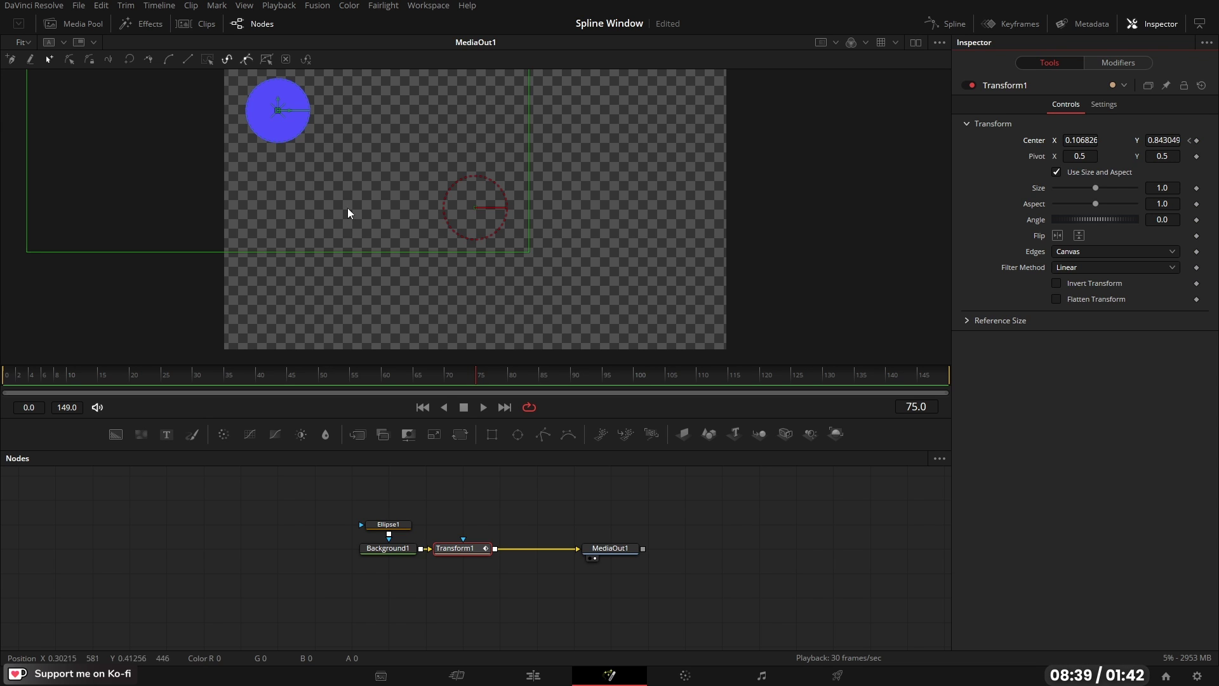
{"action": "left_click_drag", "start_coordinate": [279, 104], "coordinate": [271, 295]}
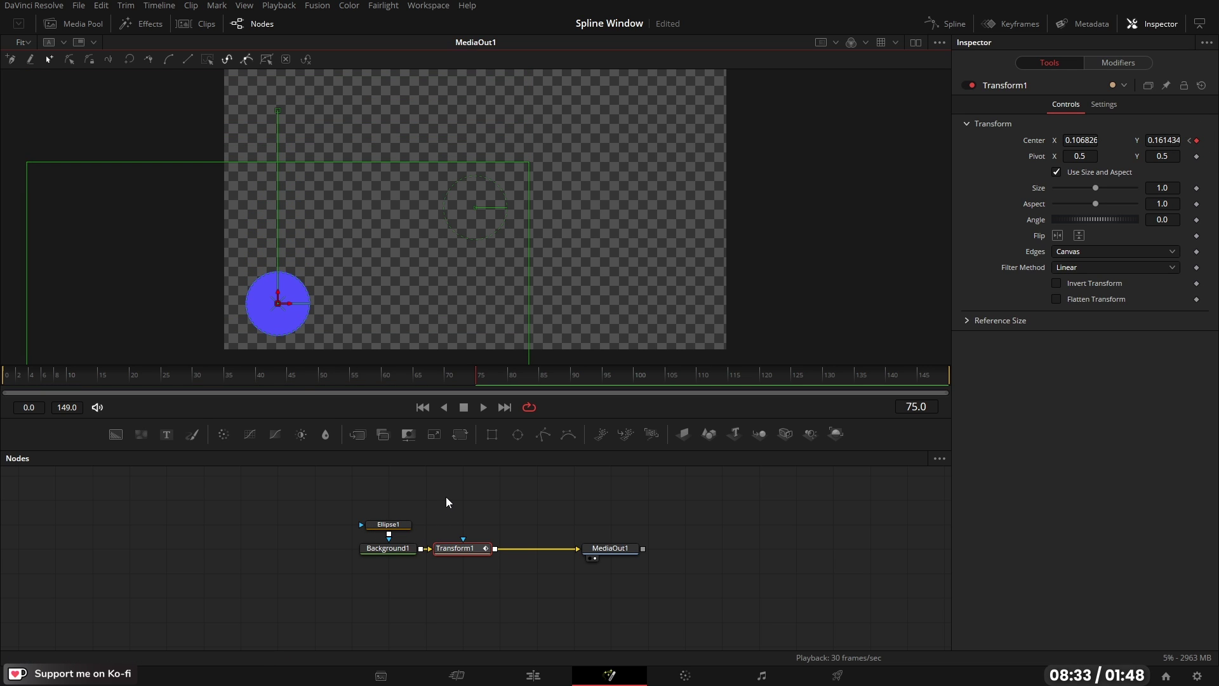
- Play the fall from frame 0 to check it, then stop and jump to frame 42
{"action": "left_click", "coordinate": [423, 407]}
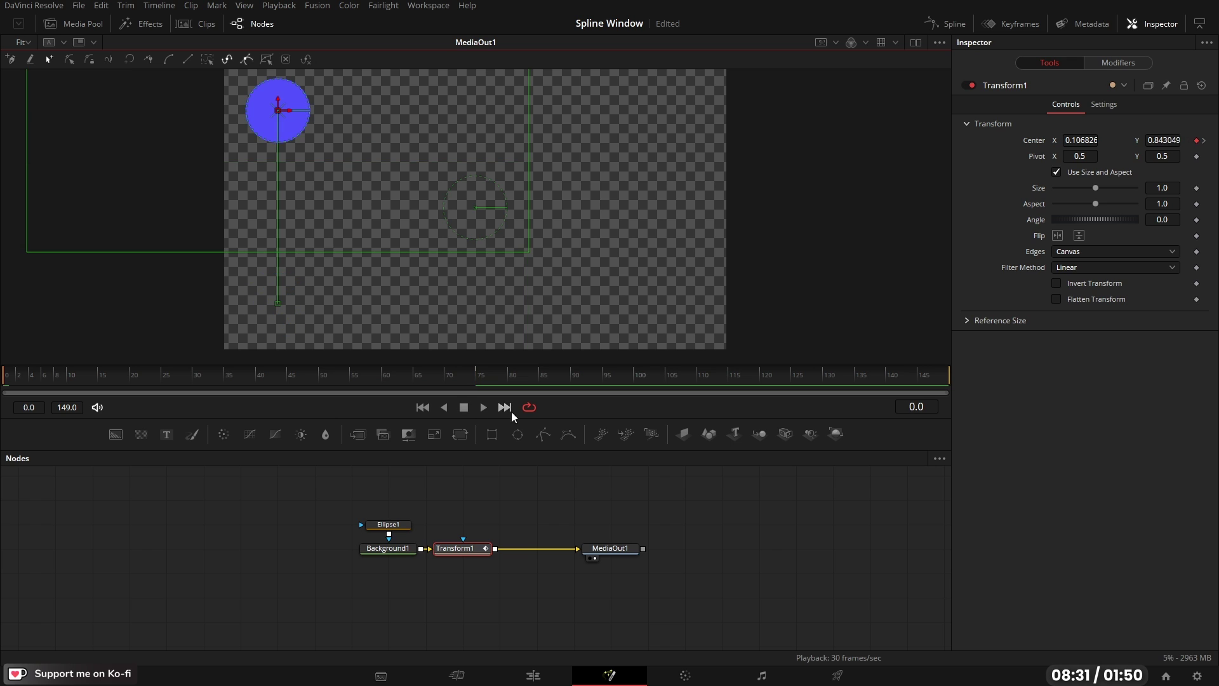
{"action": "left_click", "coordinate": [484, 408]}
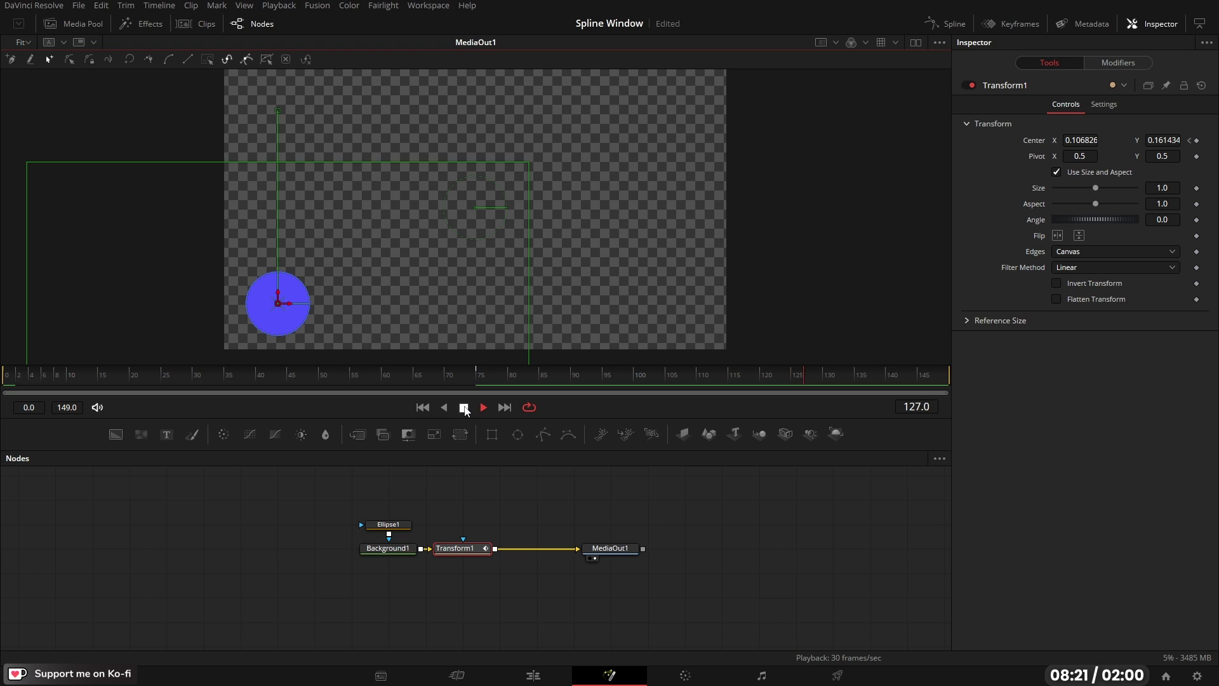
{"action": "left_click", "coordinate": [465, 407]}
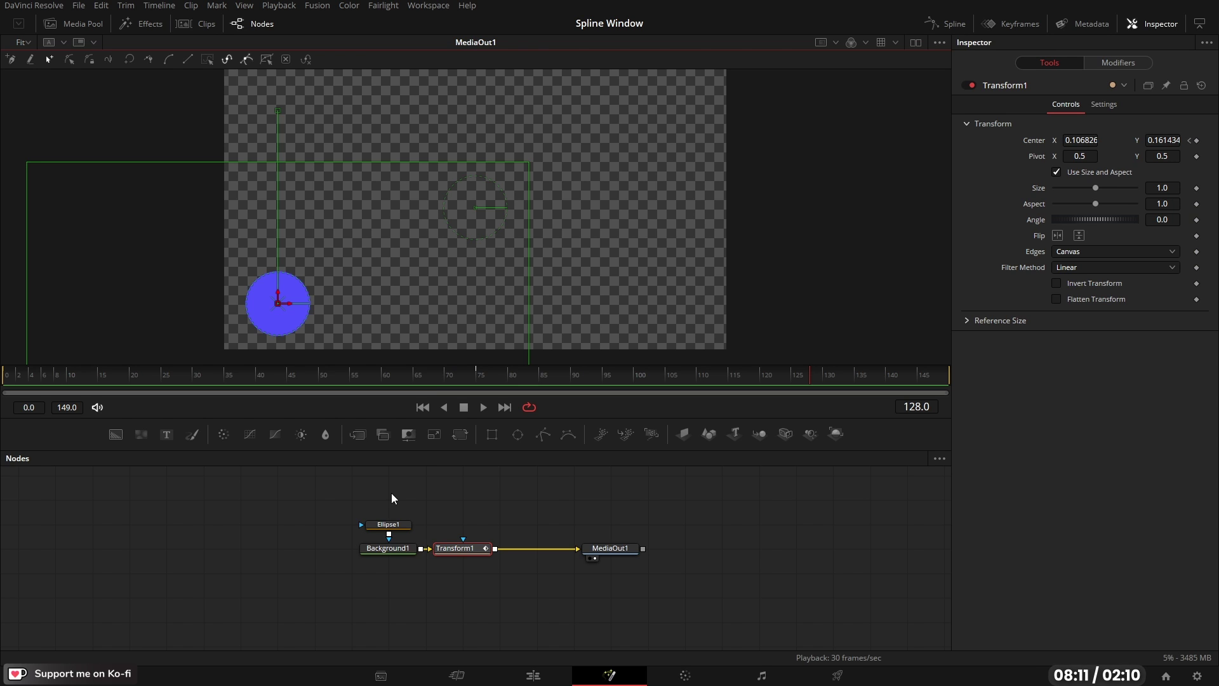
{"action": "key", "text": "["}
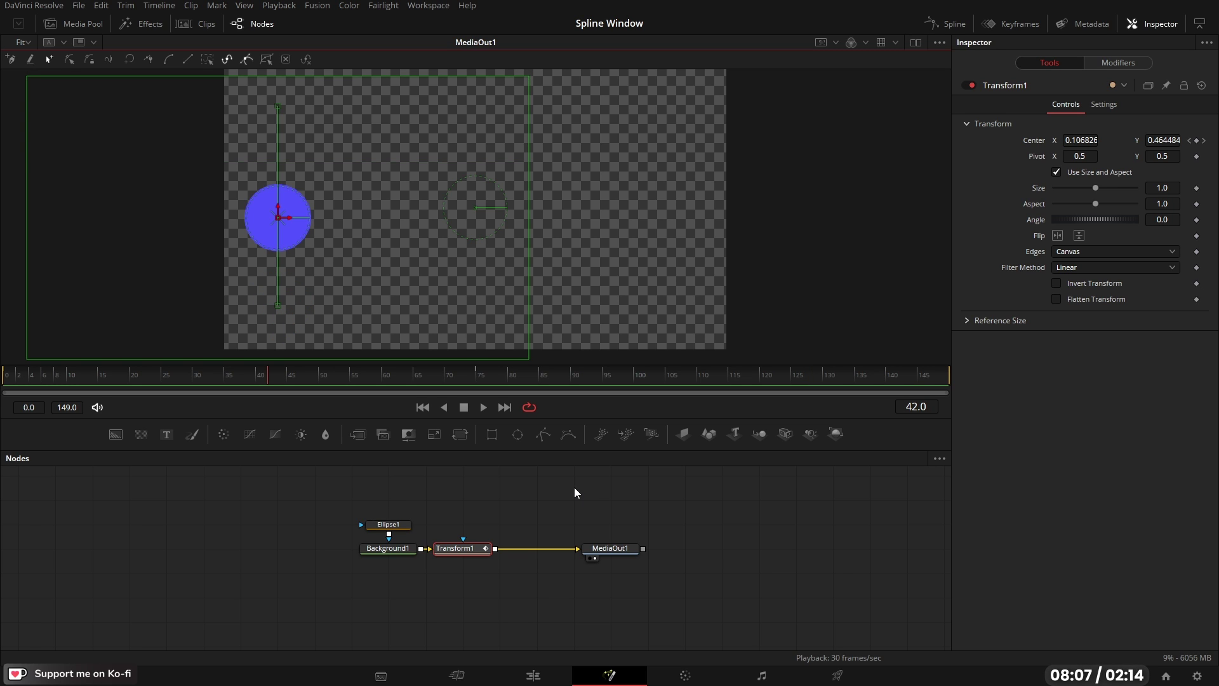
- Show the Spline editor full-width and raise its divider so the graph gets more room
{"action": "left_click", "coordinate": [959, 28]}
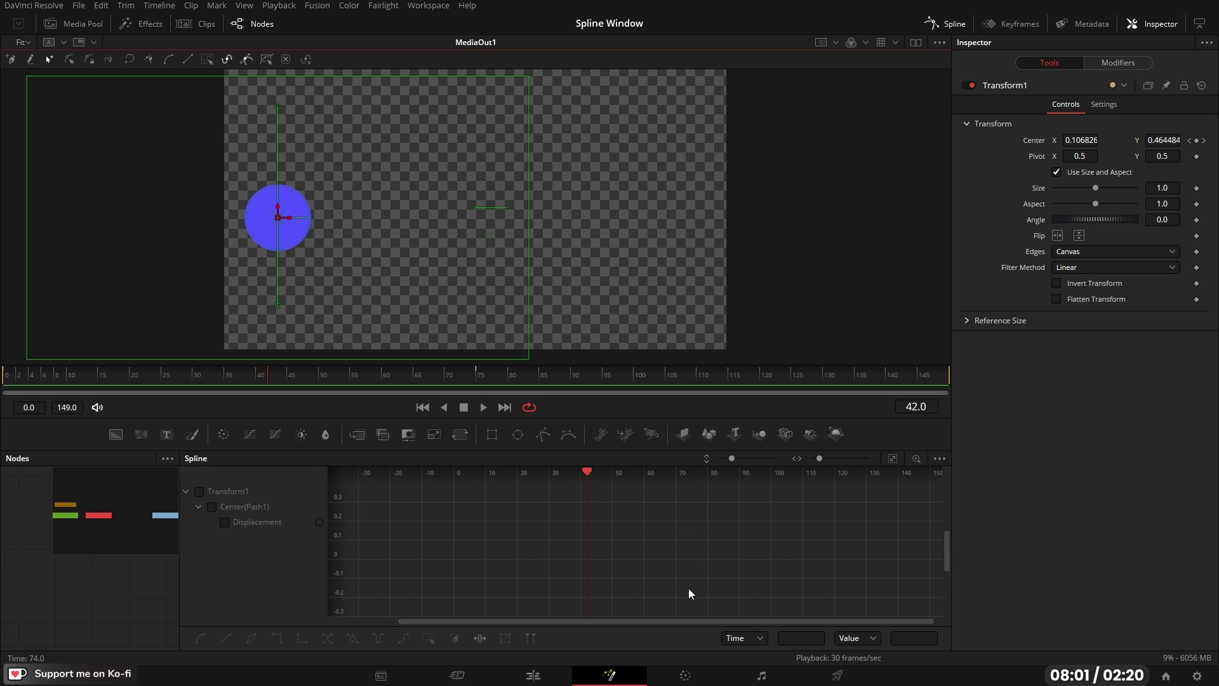
{"action": "left_click", "coordinate": [1200, 24]}
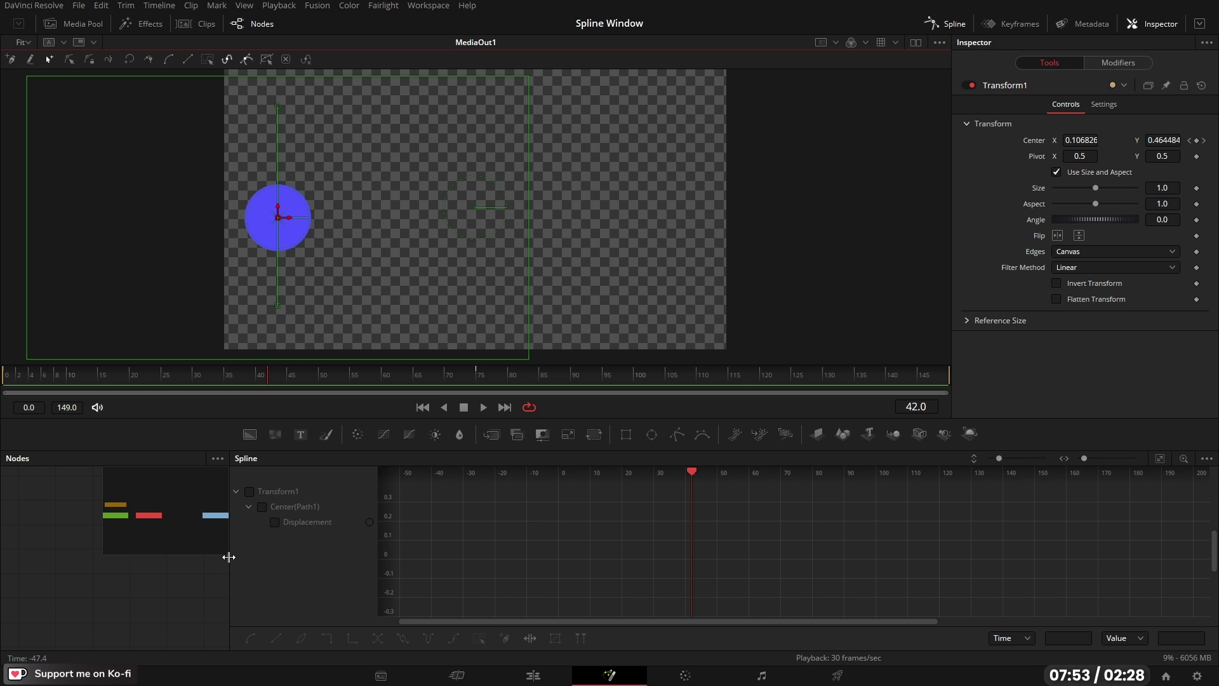
{"action": "left_click_drag", "start_coordinate": [229, 553], "coordinate": [264, 550]}
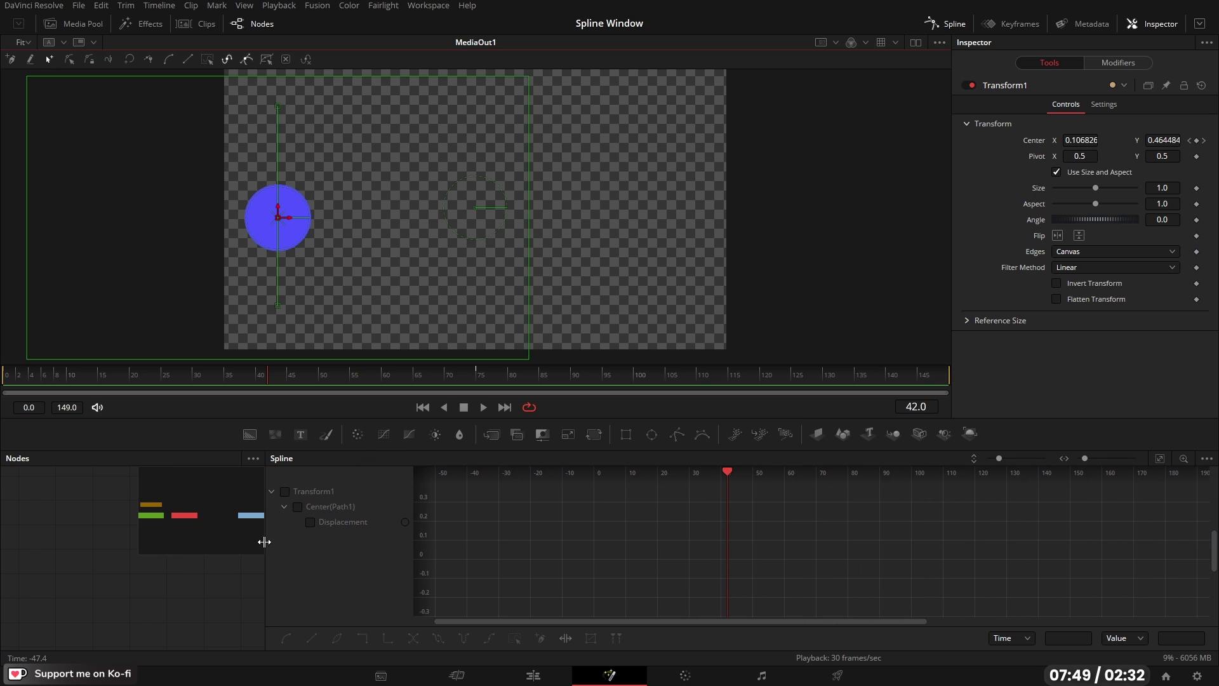
{"action": "key", "text": "F4"}
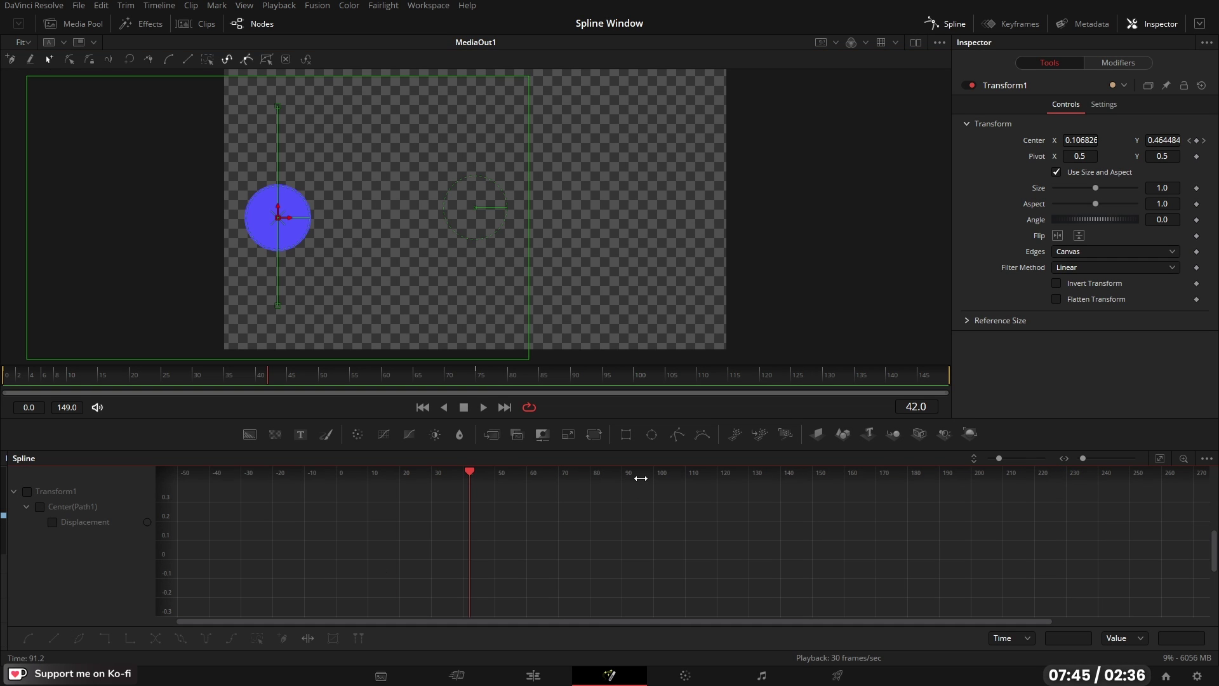
{"action": "left_click_drag", "start_coordinate": [654, 419], "coordinate": [653, 331]}
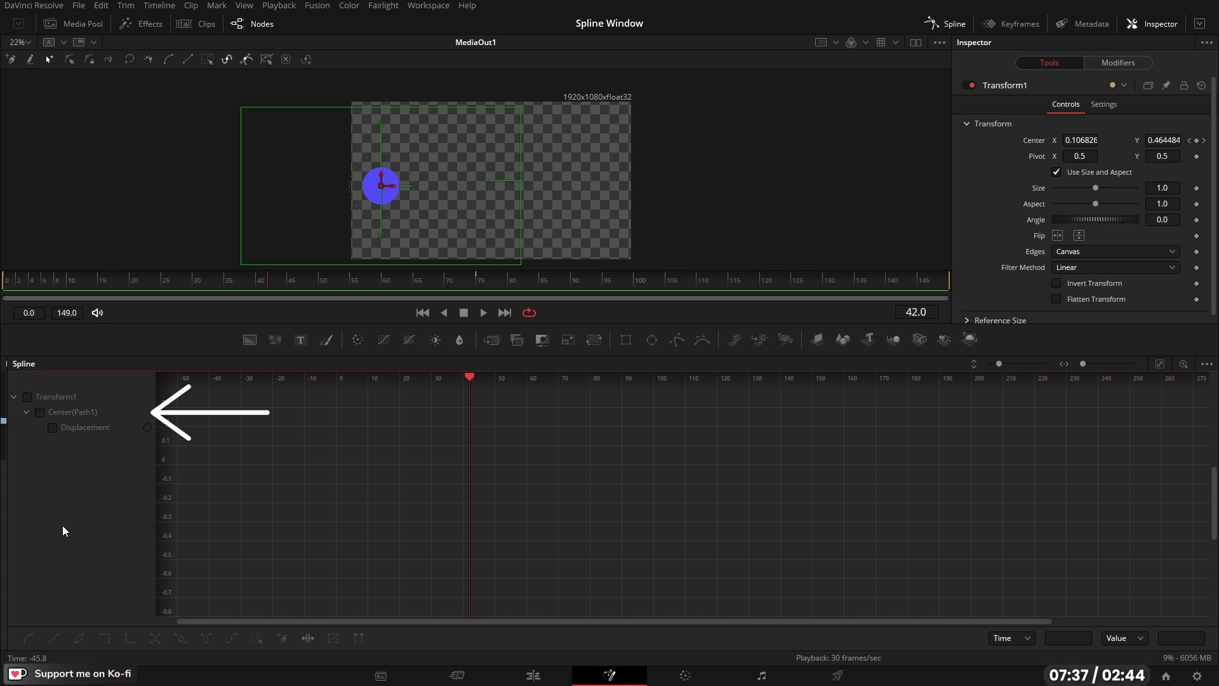
- Enable Transform1 in the Spline list to show the Center(Path1) Displacement ramp and open its options
{"action": "left_click", "coordinate": [28, 397]}
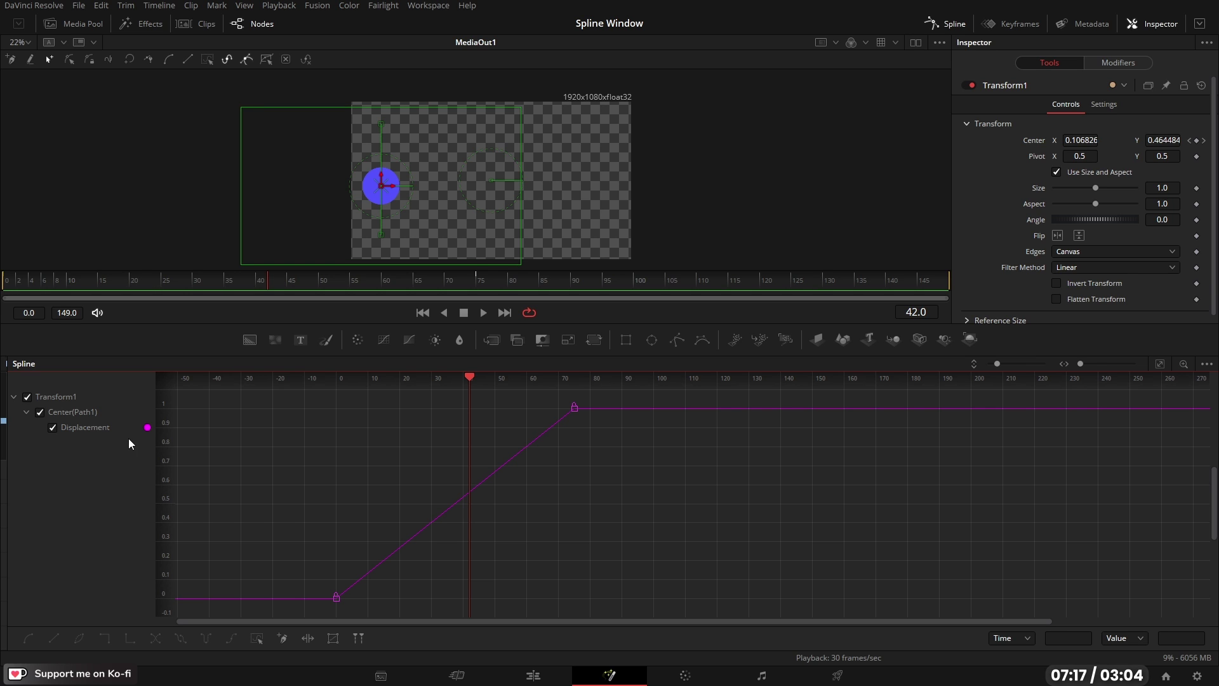
{"action": "right_click", "coordinate": [147, 428]}
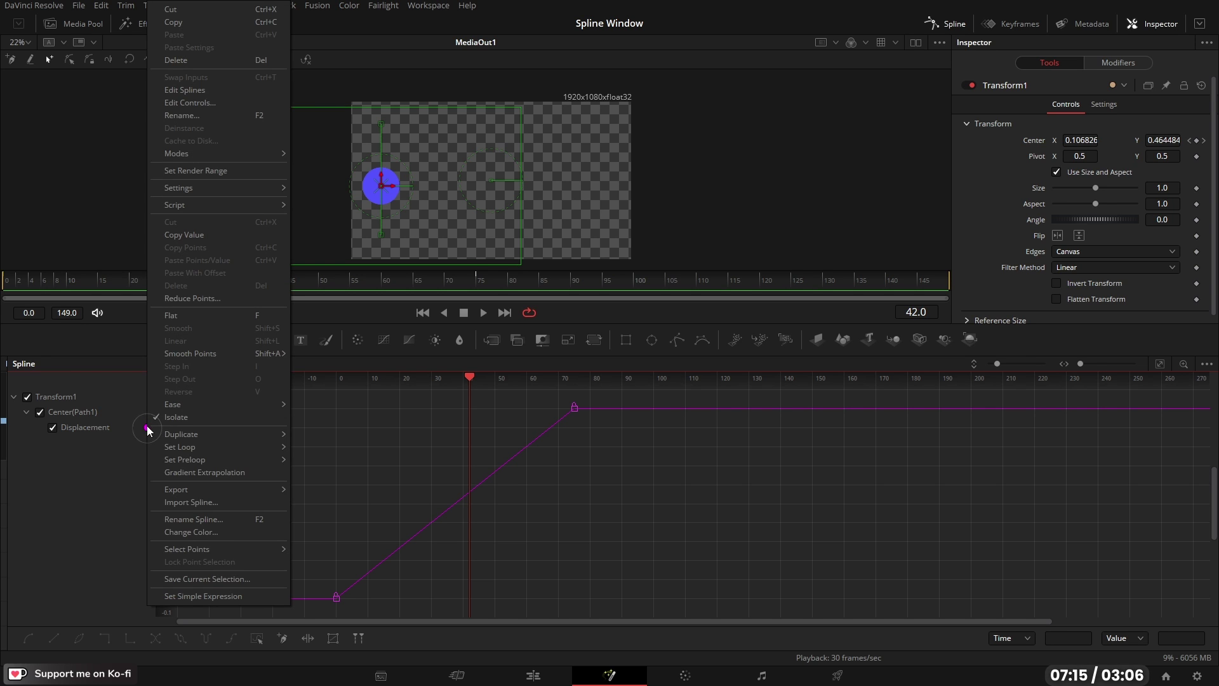
{"action": "left_click", "coordinate": [200, 532]}
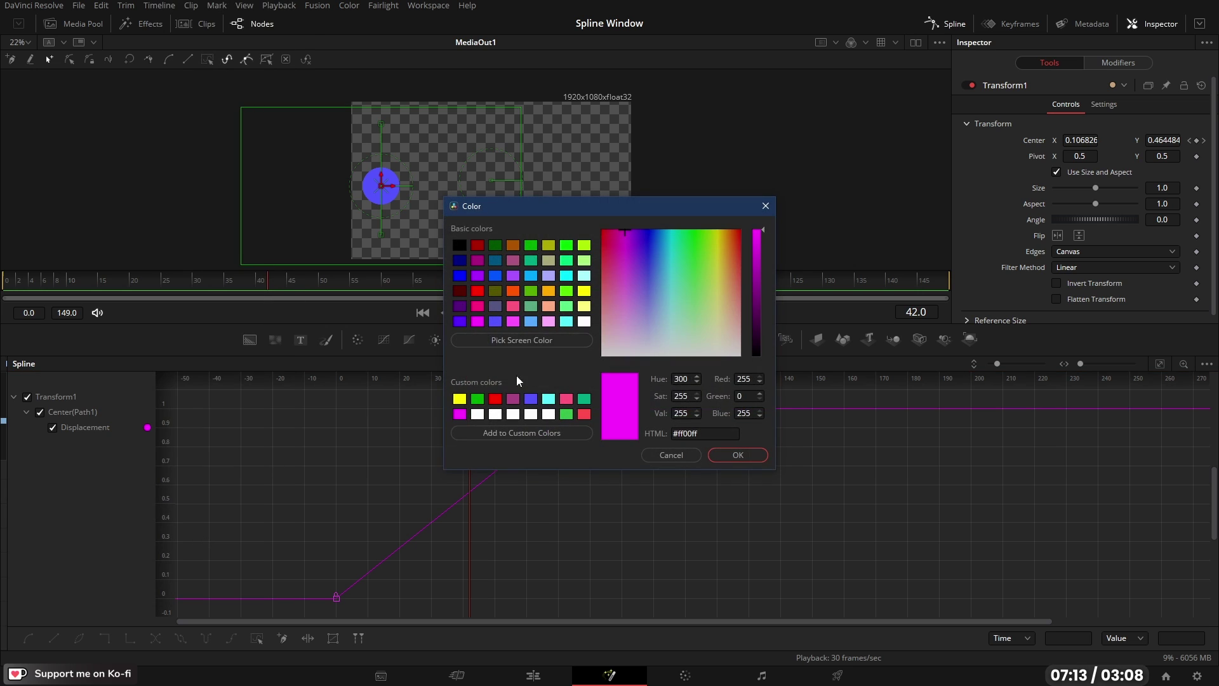
{"action": "left_click", "coordinate": [672, 456]}
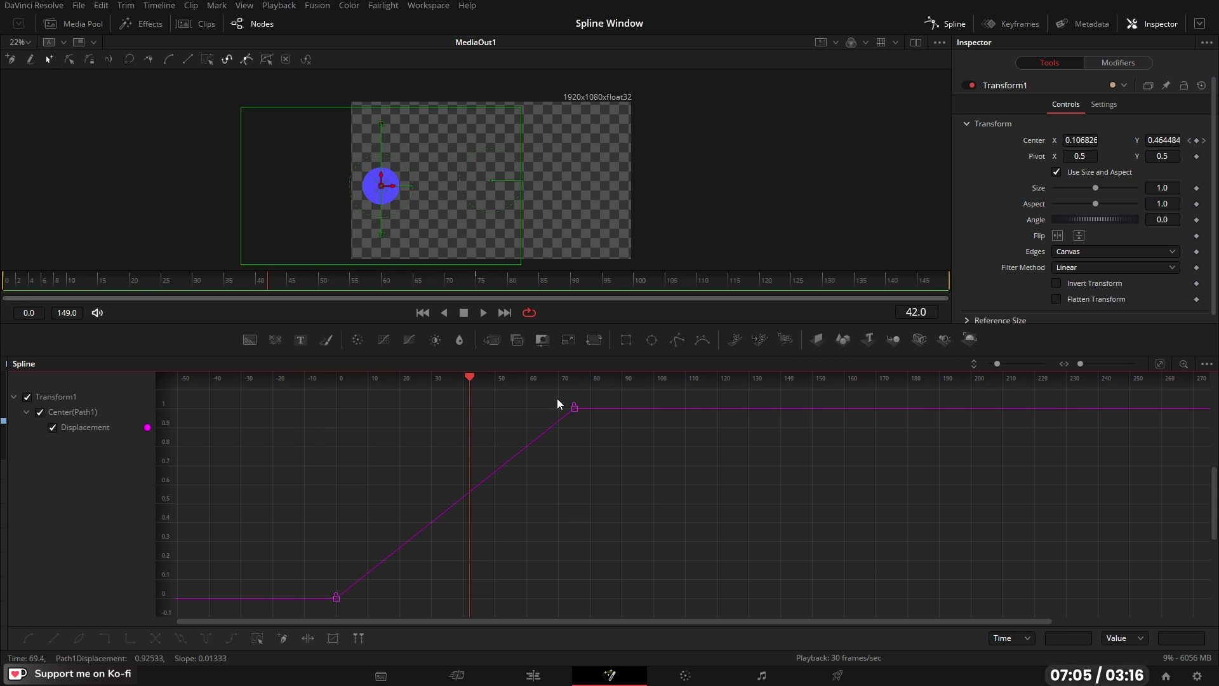
- Select both Displacement keyframes, keeping the first one at frame 0
{"action": "left_click_drag", "start_coordinate": [561, 398], "coordinate": [596, 424]}
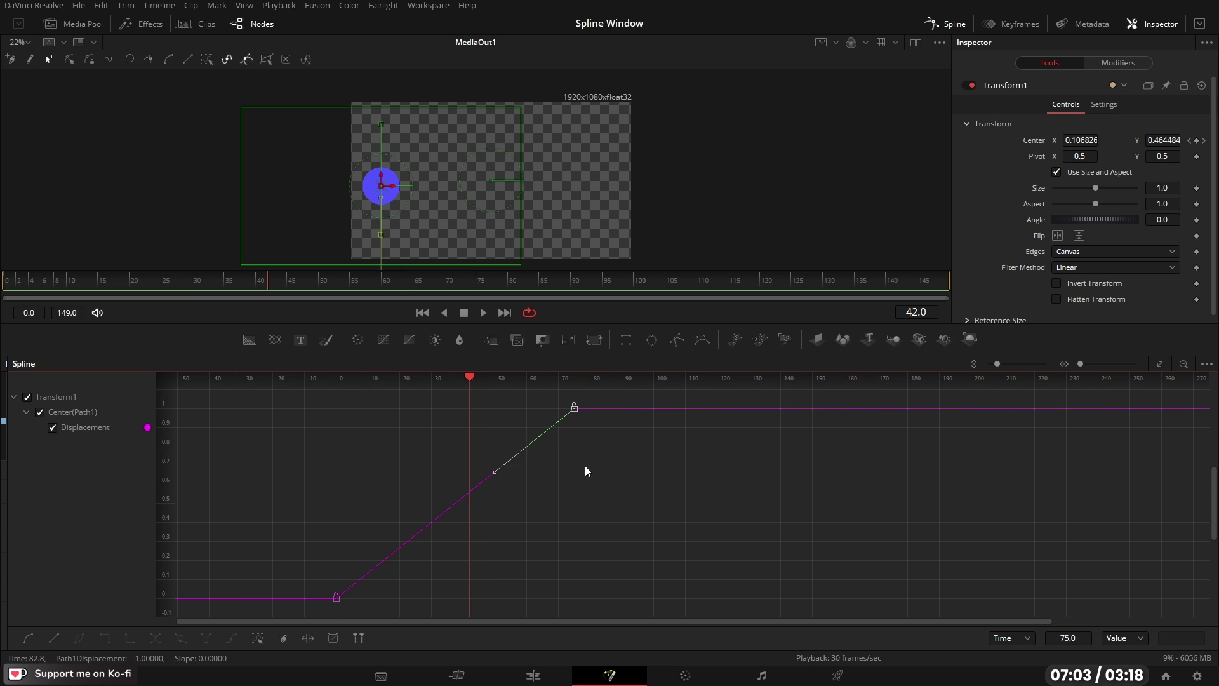
{"action": "left_click_drag", "start_coordinate": [316, 581], "coordinate": [356, 609]}
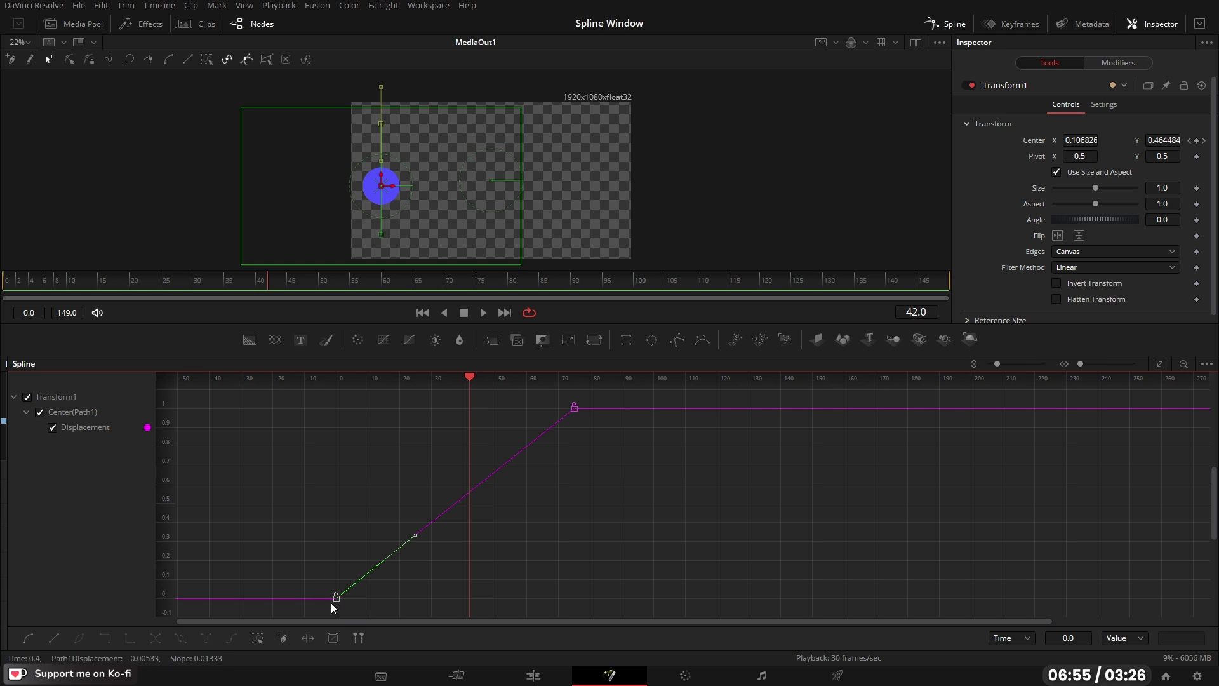
{"action": "left_click_drag", "start_coordinate": [332, 603], "coordinate": [337, 601]}
{"action": "left_click_drag", "start_coordinate": [338, 614], "coordinate": [334, 607]}
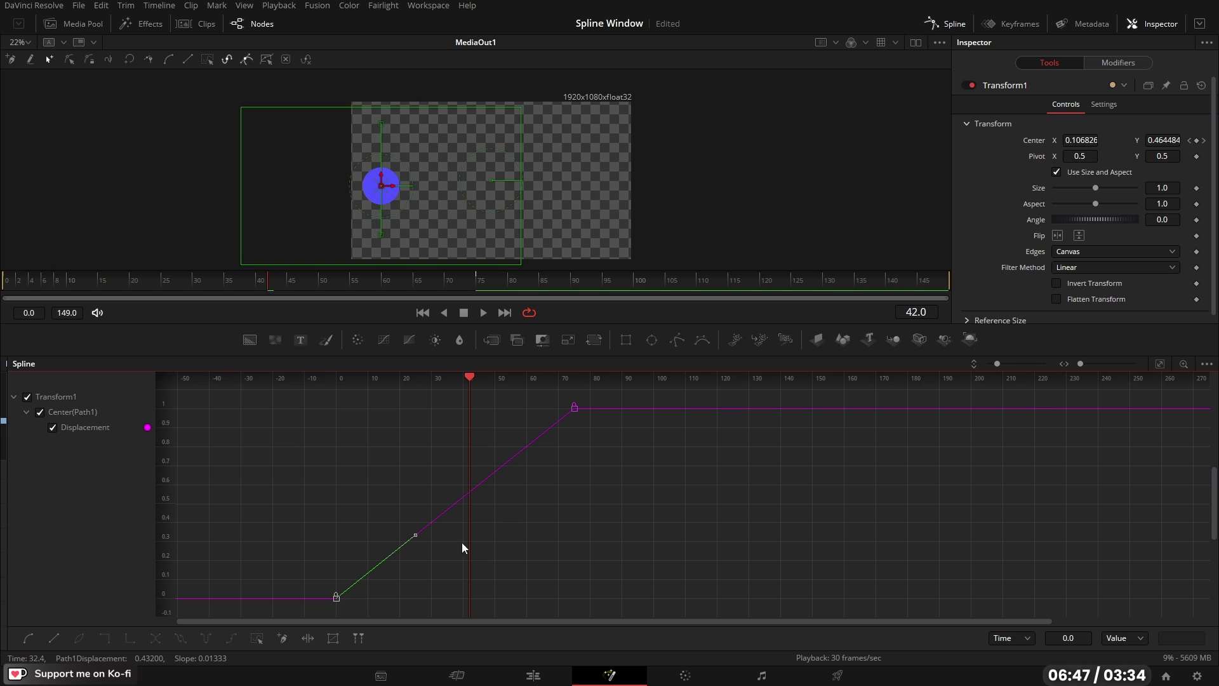
- Pull and tune the frame-75 Bezier handle for an ease-in, previewing the motion
{"action": "left_click", "coordinate": [574, 408]}
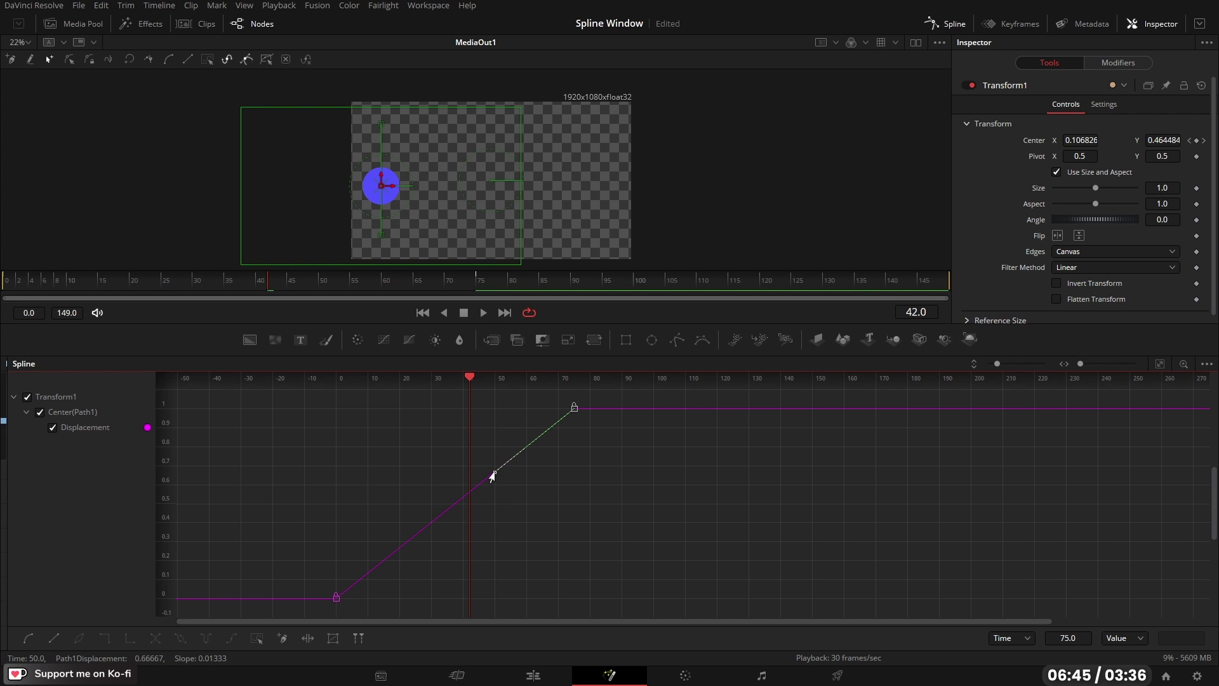
{"action": "left_click_drag", "start_coordinate": [494, 474], "coordinate": [413, 414]}
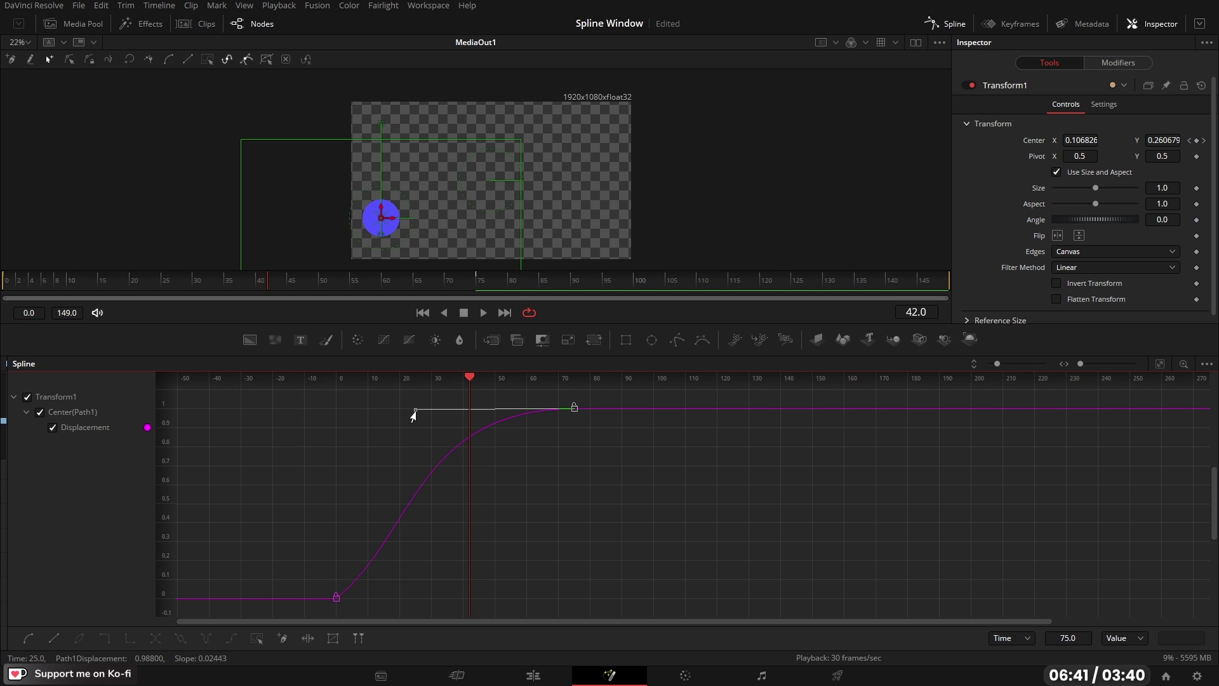
{"action": "left_click", "coordinate": [484, 313]}
{"action": "left_click", "coordinate": [483, 311]}
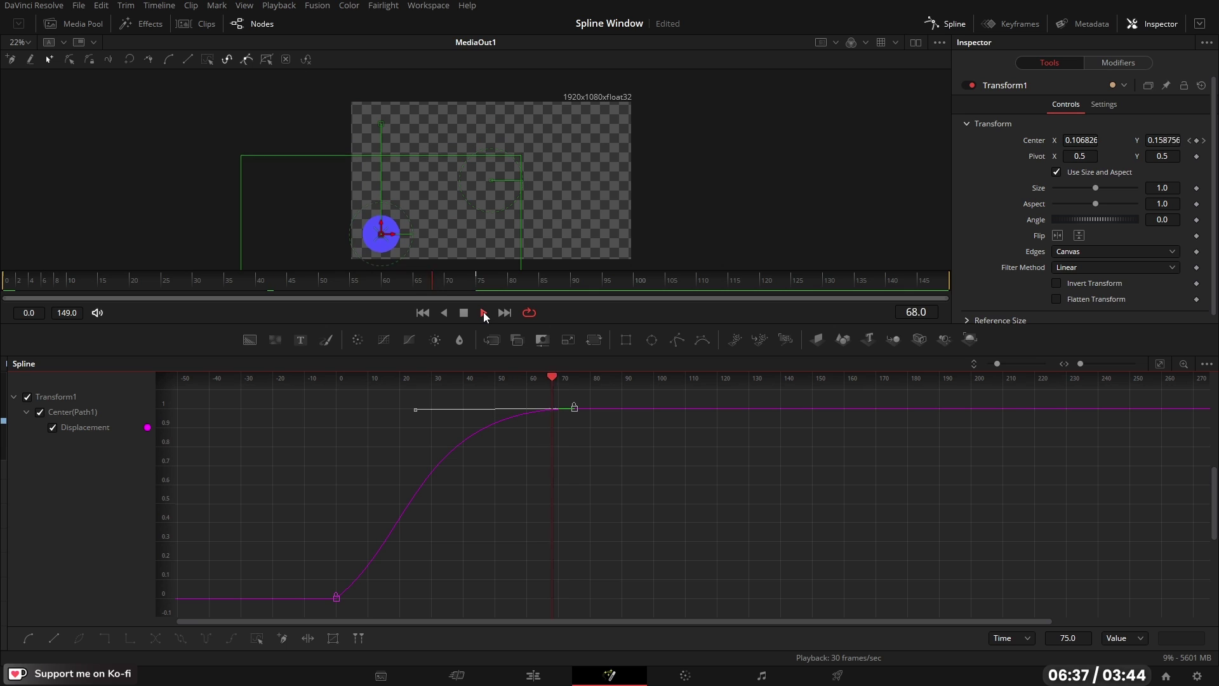
{"action": "left_click_drag", "start_coordinate": [416, 409], "coordinate": [368, 408]}
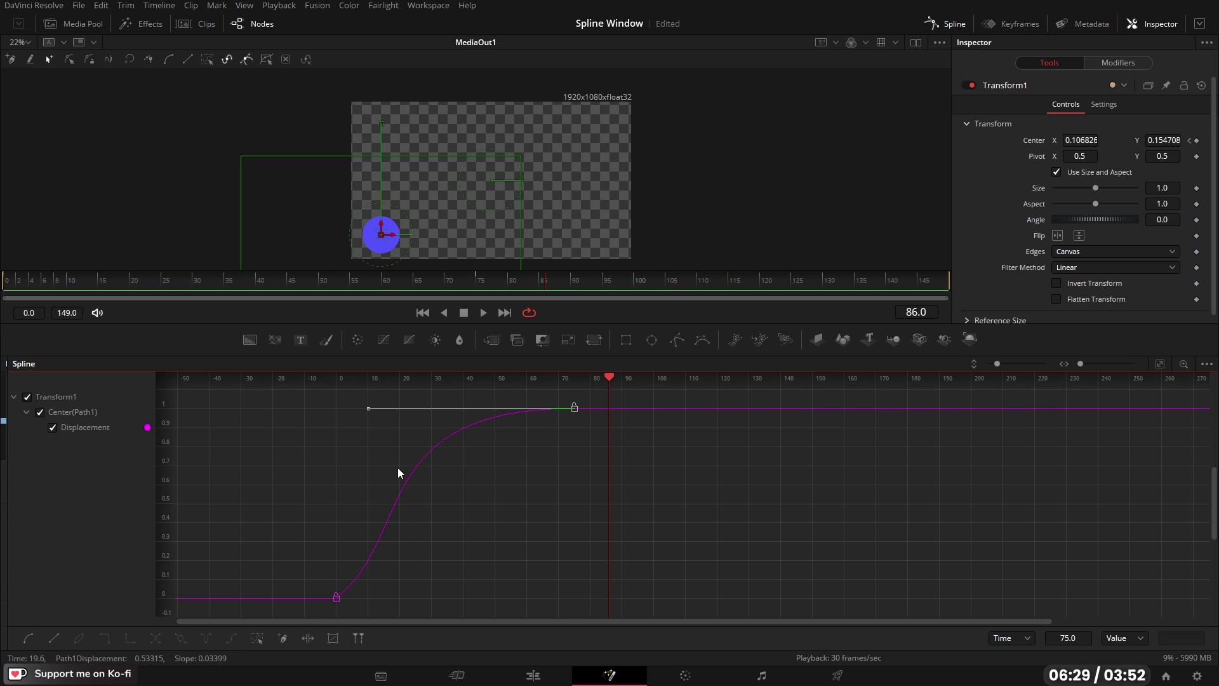
{"action": "left_click_drag", "start_coordinate": [366, 414], "coordinate": [398, 409]}
- Flatten the frame-0 handle for a smooth ease-out and preview the S-curve
{"action": "left_click", "coordinate": [336, 597]}
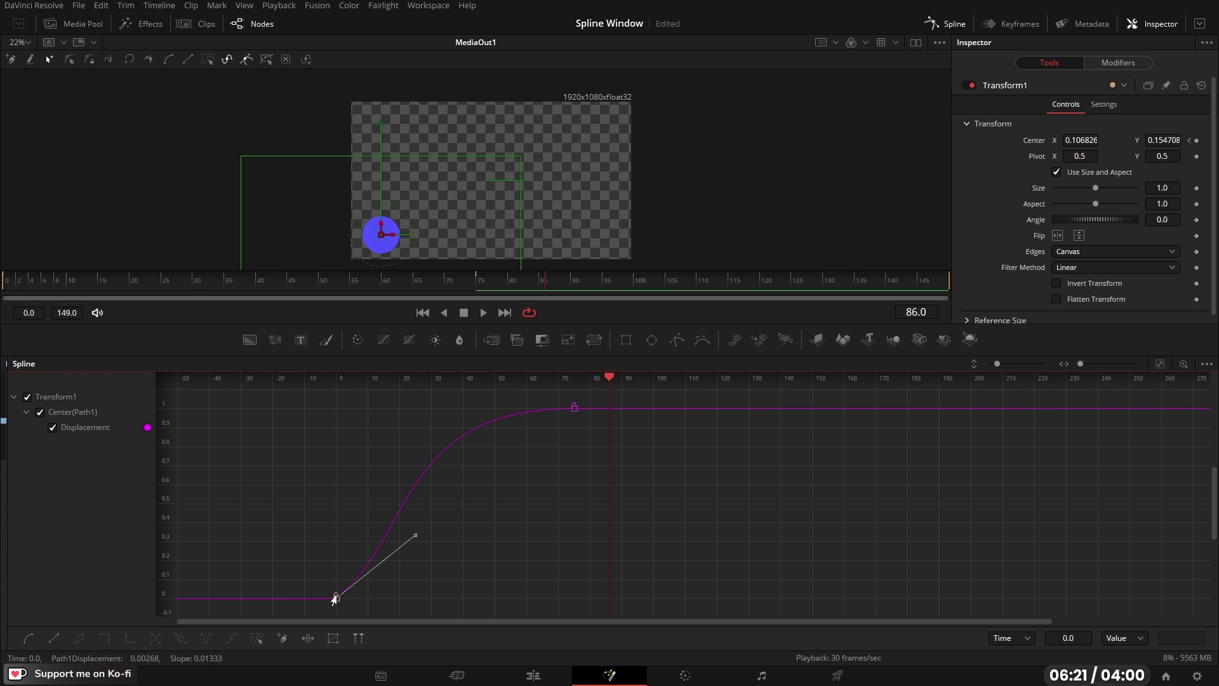
{"action": "left_click_drag", "start_coordinate": [415, 538], "coordinate": [467, 601]}
{"action": "left_click", "coordinate": [422, 312]}
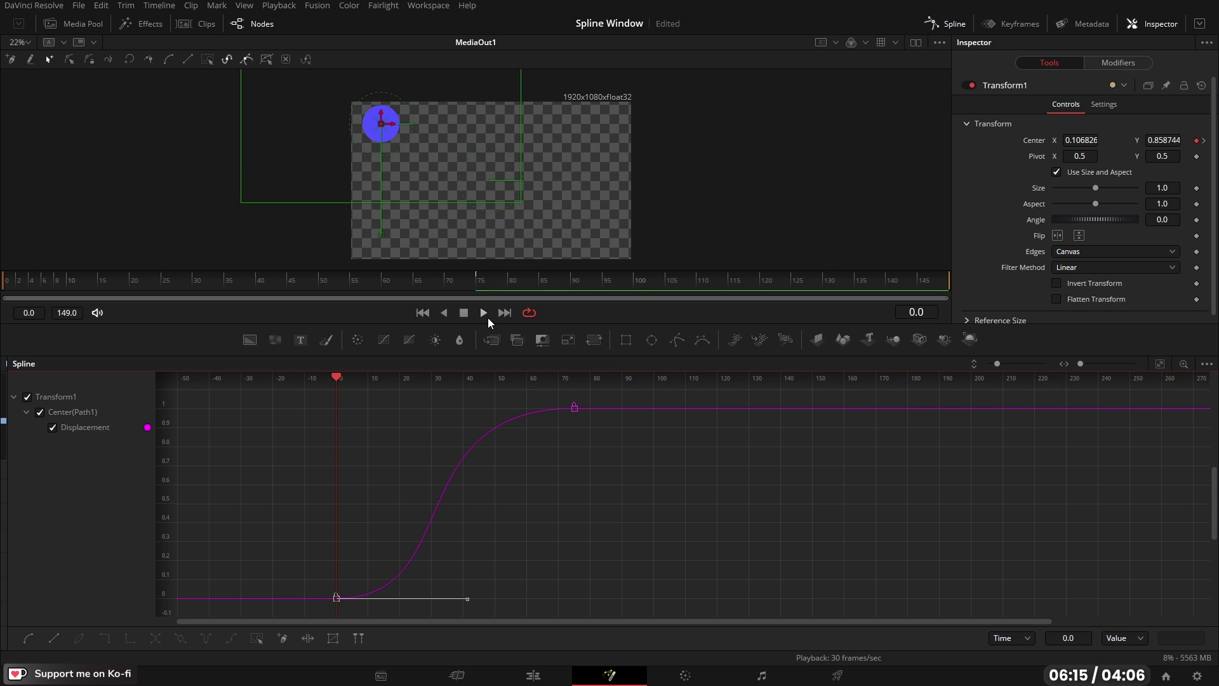
{"action": "left_click", "coordinate": [484, 312]}
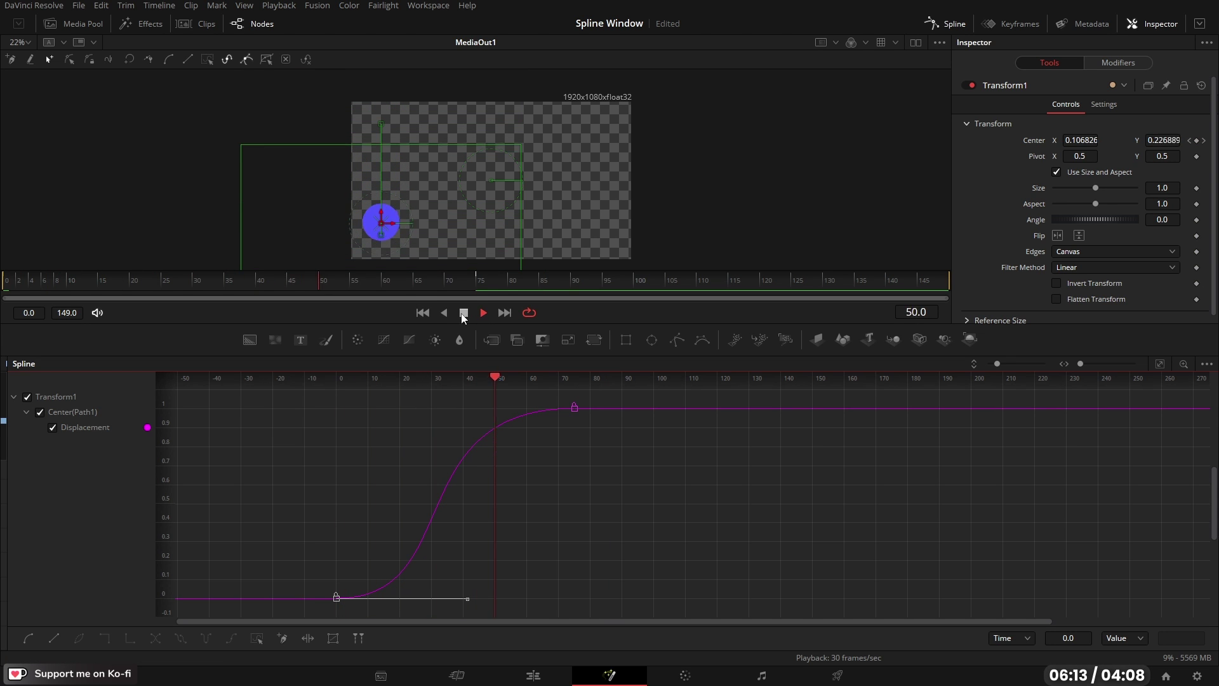
{"action": "key", "text": "space"}
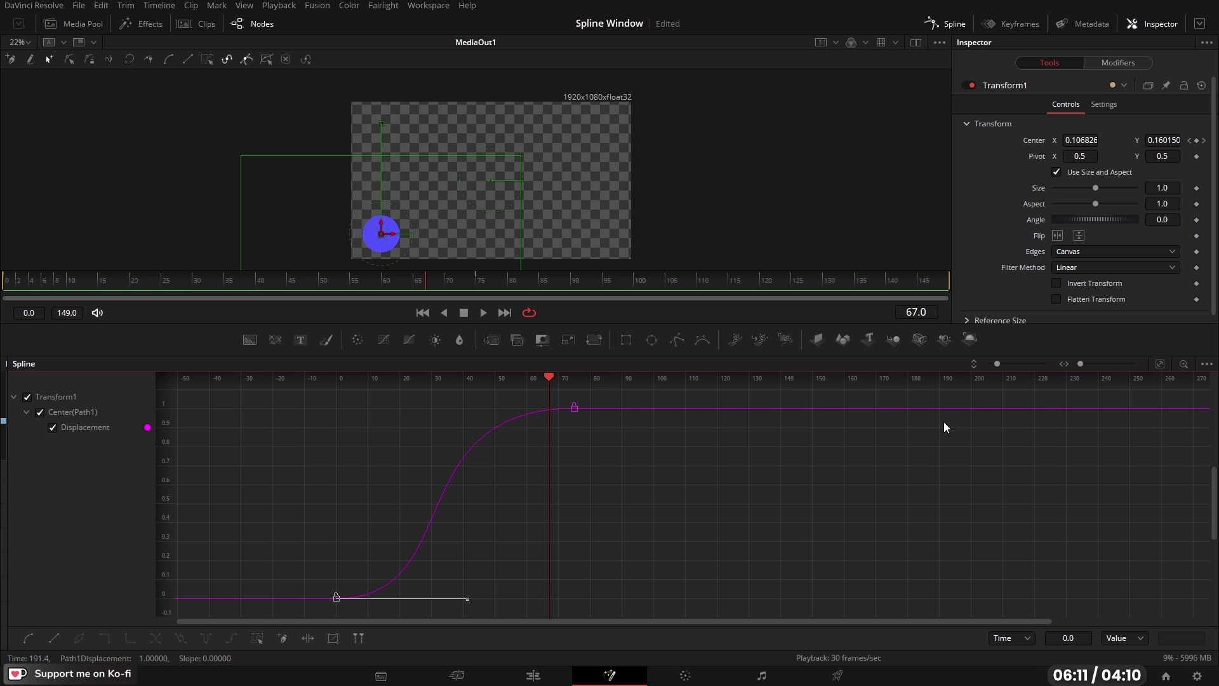
{"action": "left_click", "coordinate": [997, 364]}
- Adjust the Spline graph's time and value zoom with the sliders and Ctrl+scroll
{"action": "left_click_drag", "start_coordinate": [997, 364], "coordinate": [995, 363]}
{"action": "left_click", "coordinate": [1080, 365]}
{"action": "left_click_drag", "start_coordinate": [1080, 365], "coordinate": [1080, 363]}
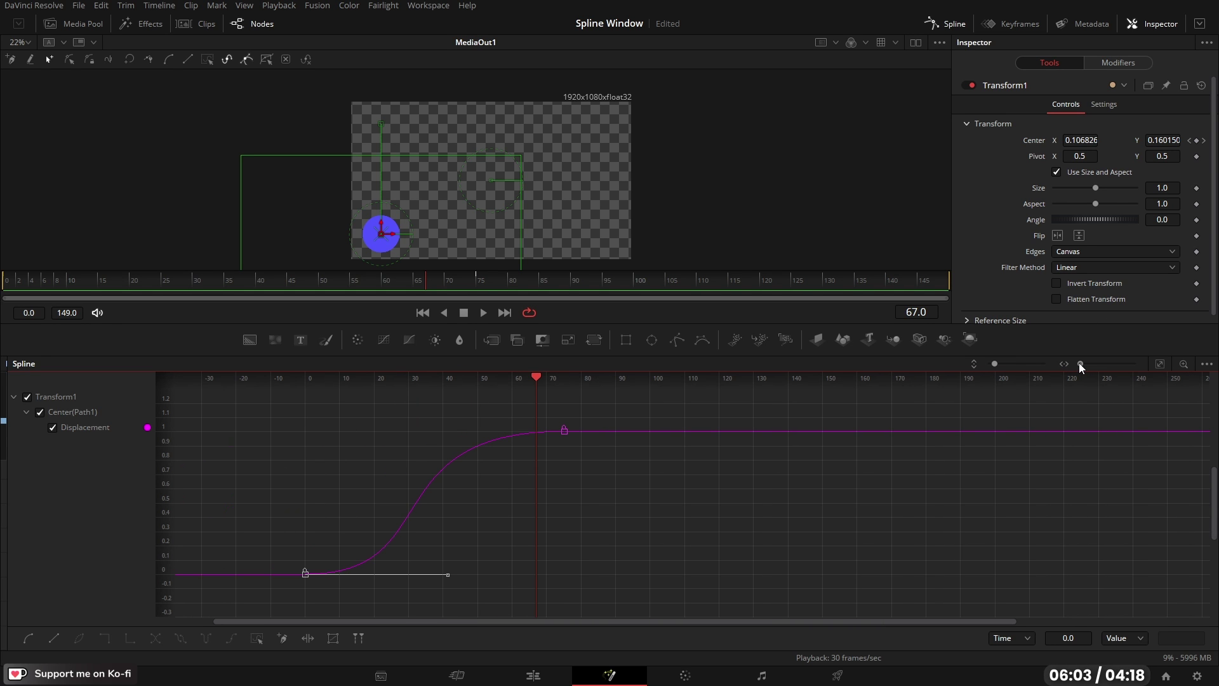
{"action": "scroll", "coordinate": [590, 505], "scroll_direction": "down", "scroll_amount": 3, "text": "ctrl"}
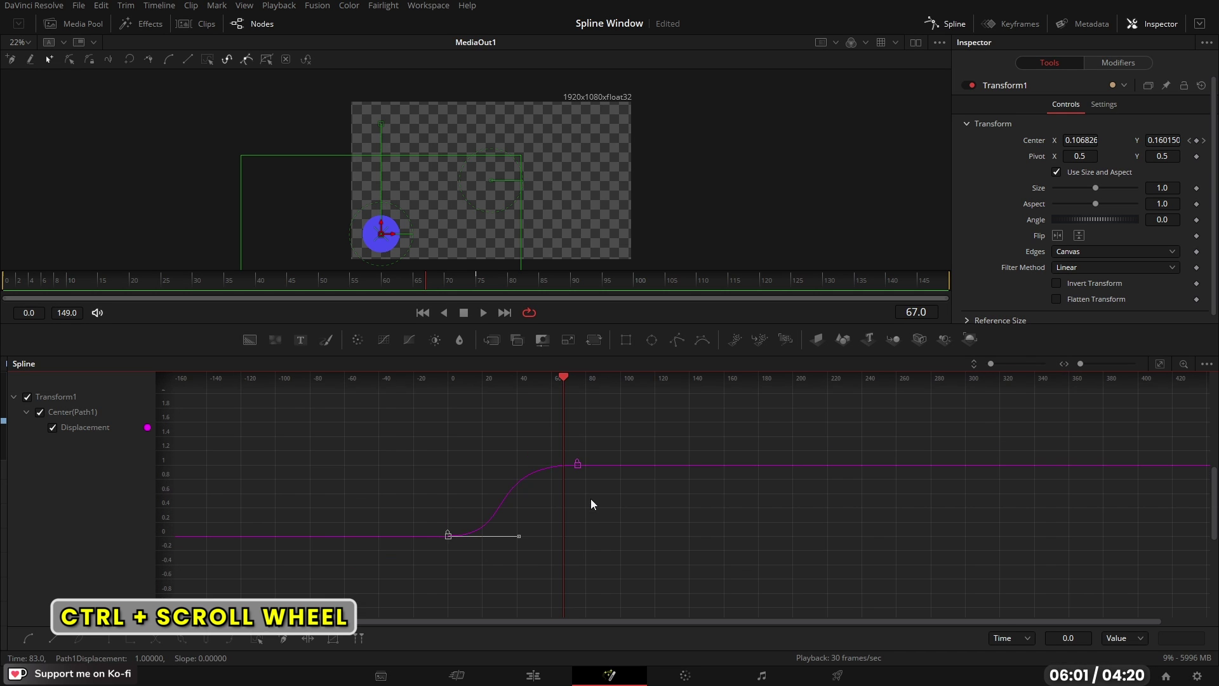
{"action": "scroll", "coordinate": [590, 504], "scroll_direction": "up", "scroll_amount": 3, "text": "ctrl"}
{"action": "scroll", "coordinate": [591, 504], "scroll_direction": "down", "scroll_amount": 2, "text": "ctrl"}
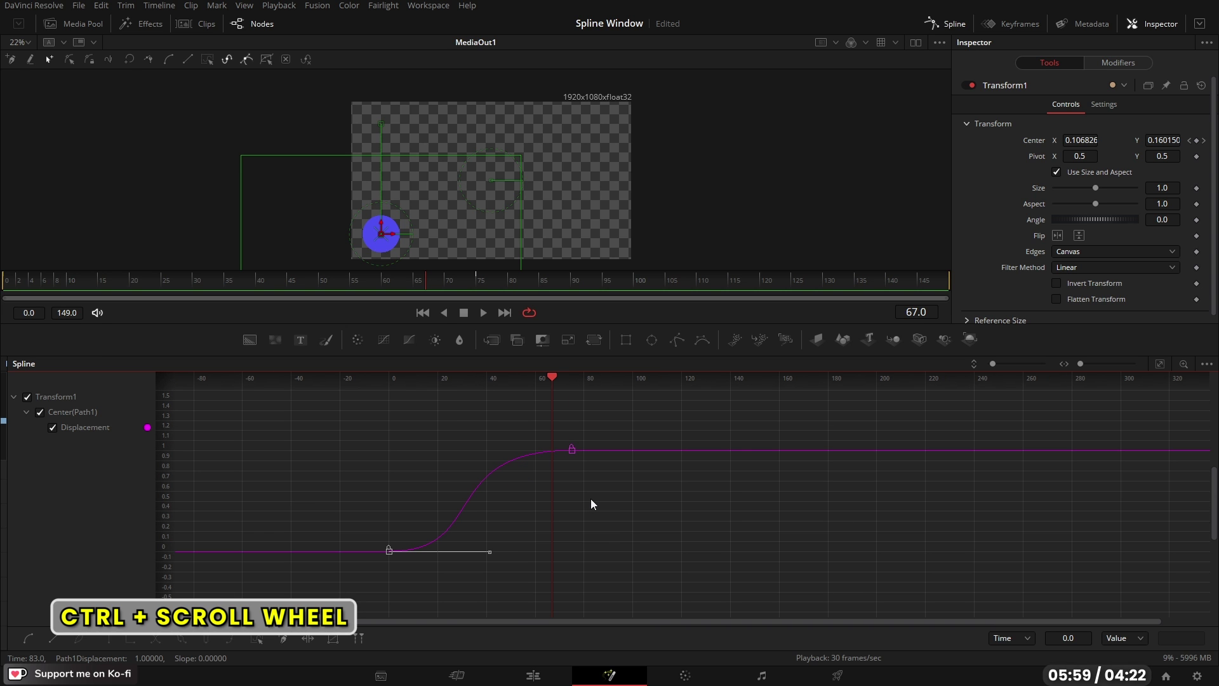
{"action": "left_click_drag", "start_coordinate": [650, 379], "coordinate": [558, 379]}
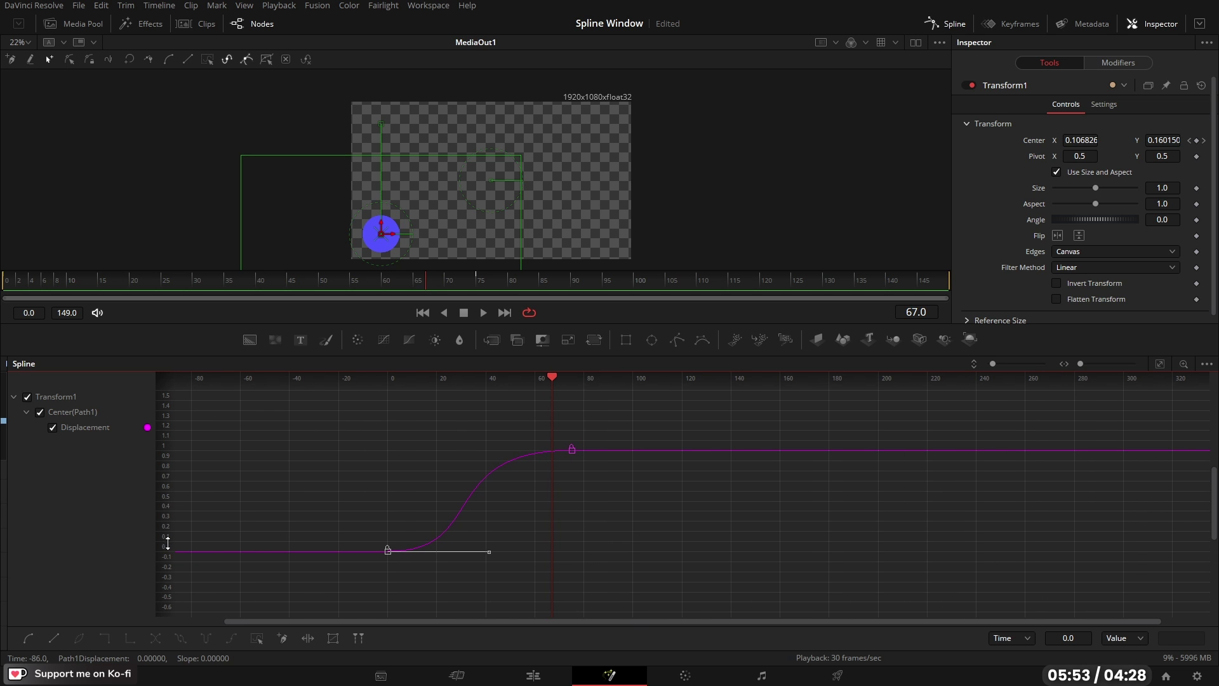
{"action": "mouse_move", "coordinate": [165, 534]}
{"action": "left_mouse_down"}
{"action": "mouse_move", "coordinate": [166, 454]}
{"action": "mouse_move", "coordinate": [165, 511]}
{"action": "left_mouse_up"}
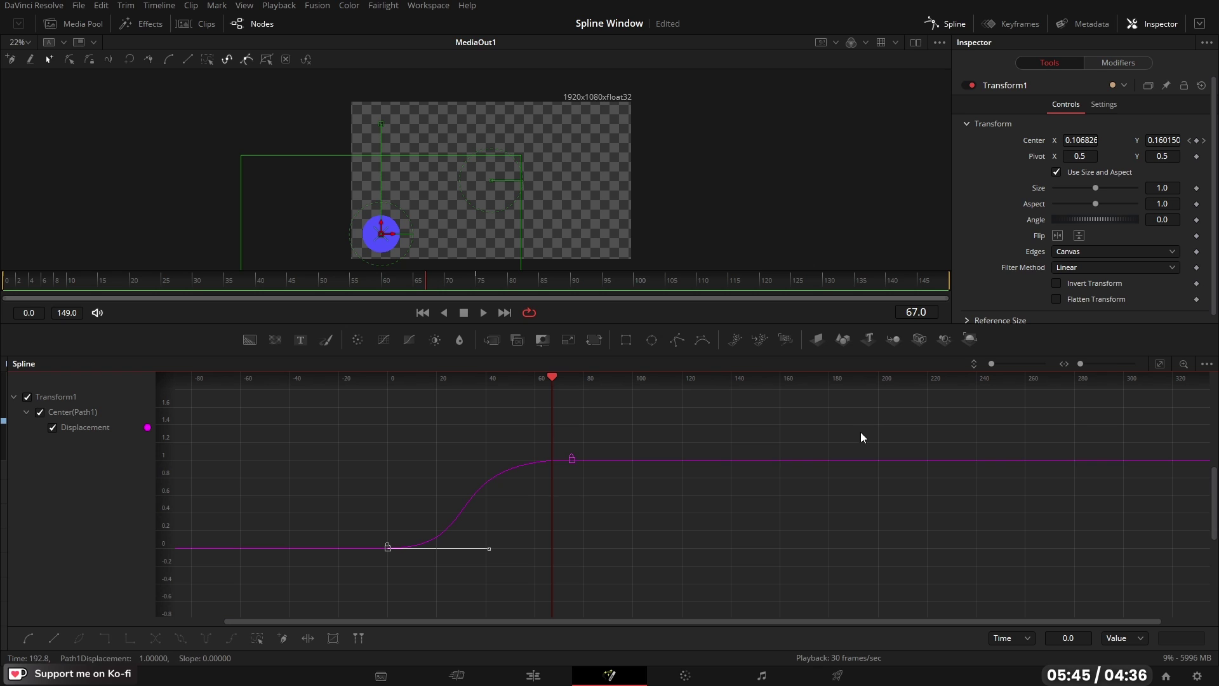
- Zoom To Fit, zoom into the frame-75 keyframe, refit, and open the '...' display options
{"action": "left_click", "coordinate": [1161, 366]}
{"action": "left_click", "coordinate": [1160, 364]}
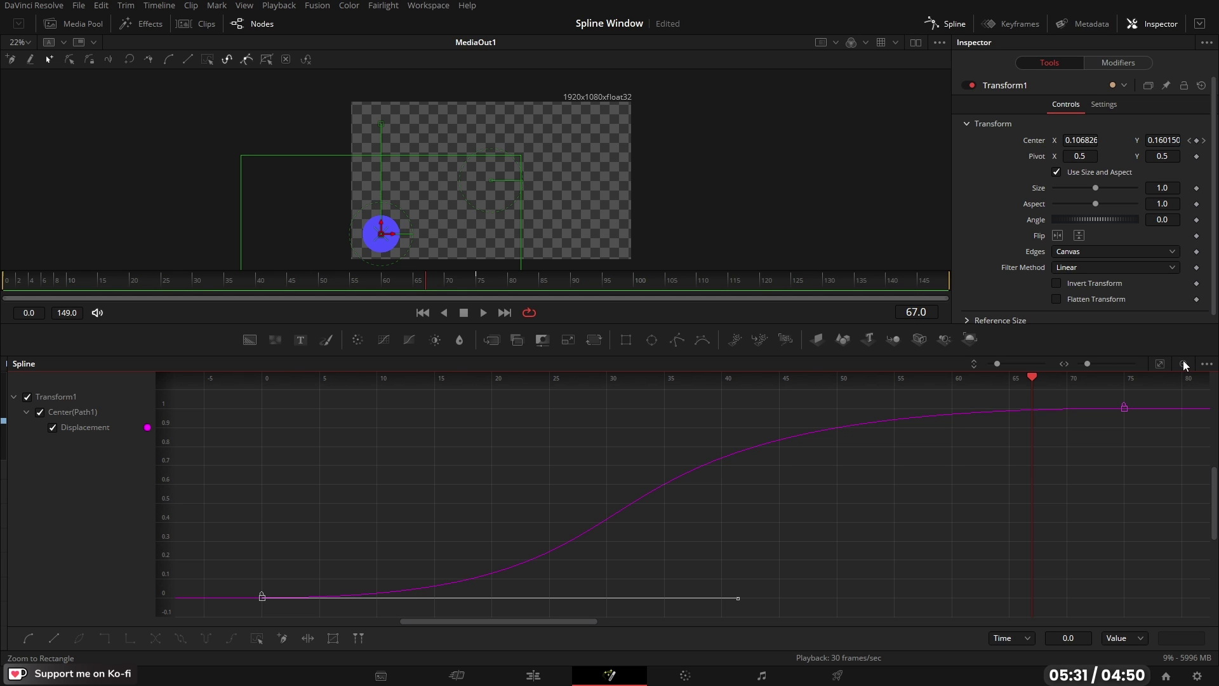
{"action": "left_click", "coordinate": [1185, 366]}
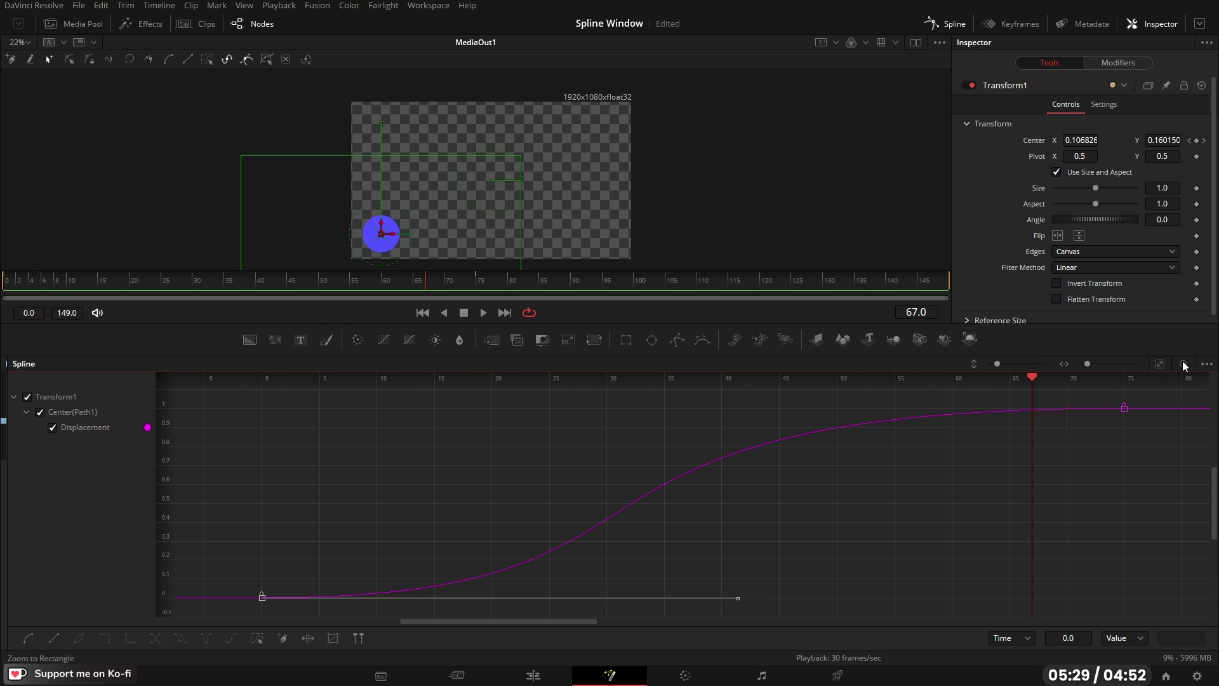
{"action": "left_click_drag", "start_coordinate": [1110, 399], "coordinate": [1150, 438]}
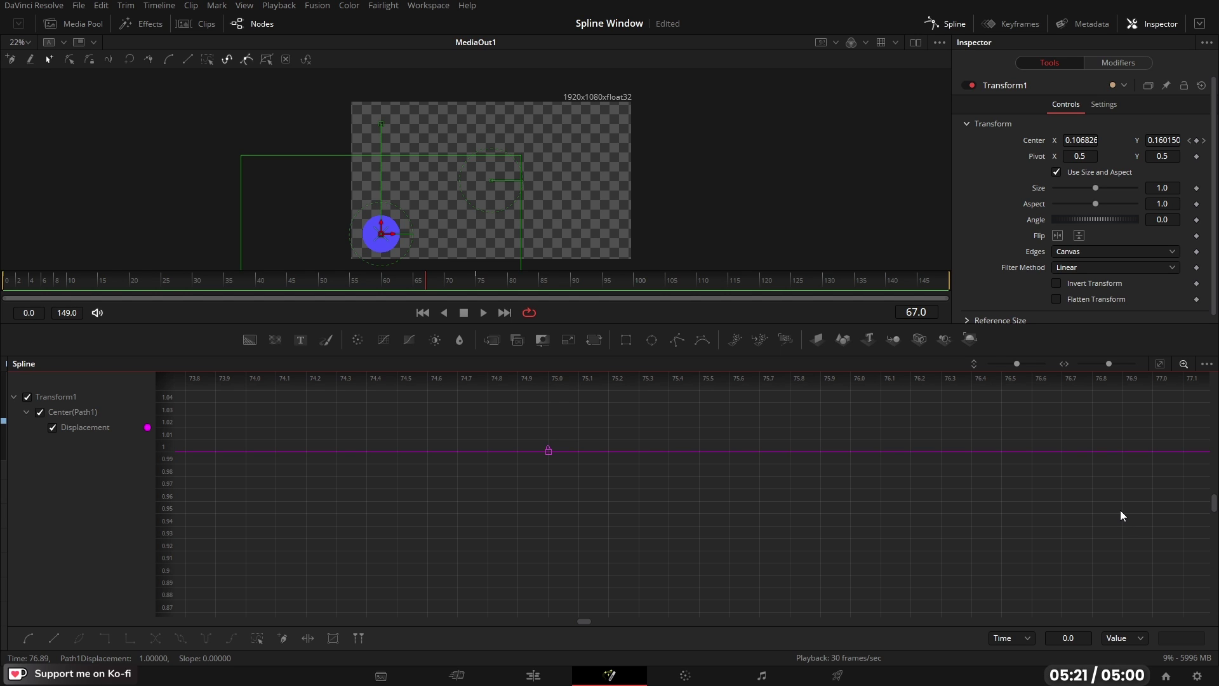
{"action": "left_click", "coordinate": [1160, 364]}
{"action": "left_click", "coordinate": [1208, 364]}
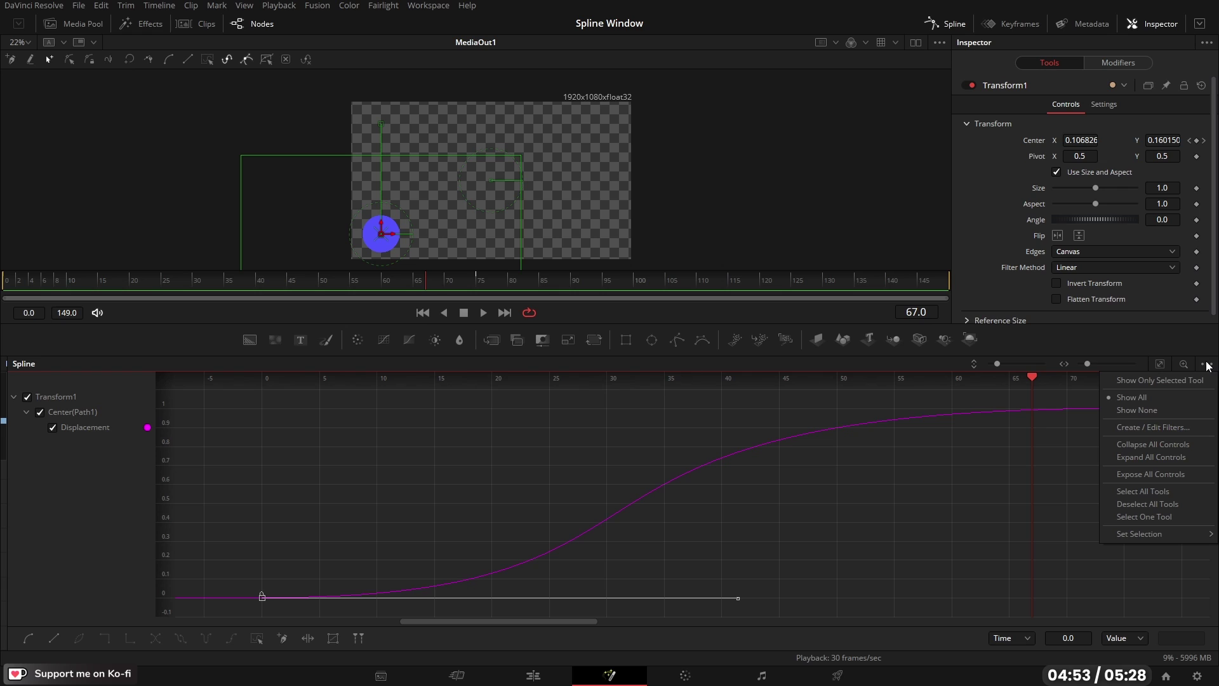
{"action": "left_click", "coordinate": [1155, 444]}
{"action": "left_click", "coordinate": [1206, 363]}
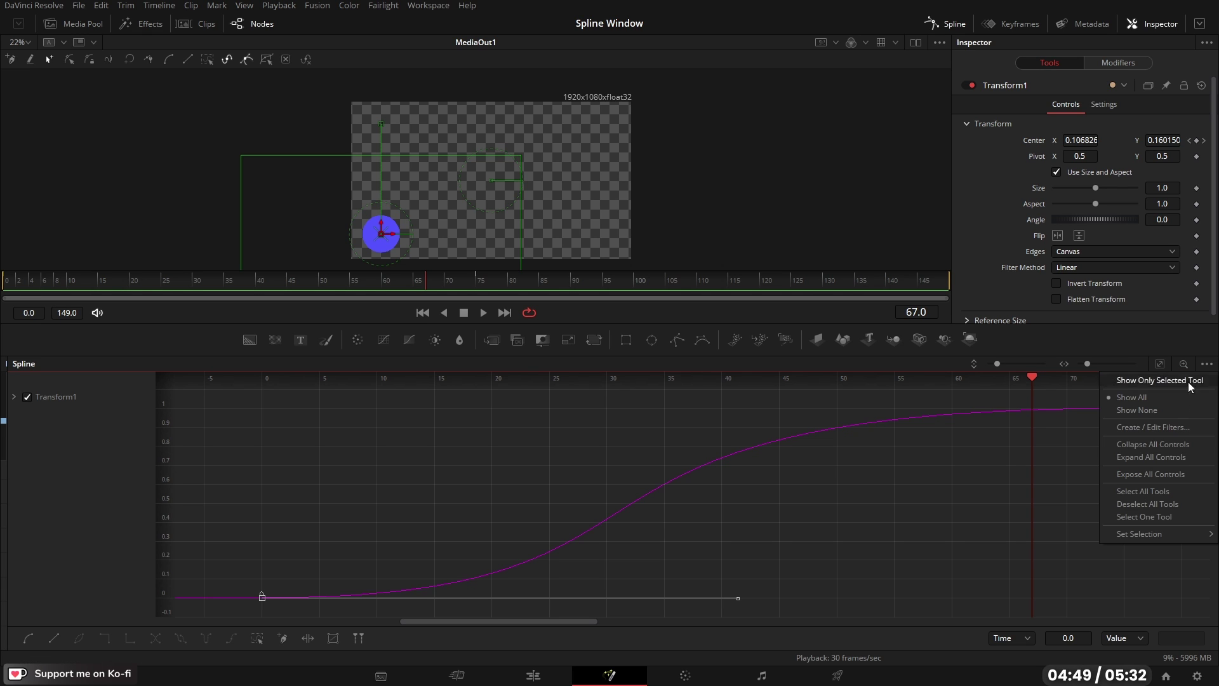
{"action": "left_click", "coordinate": [1160, 459]}
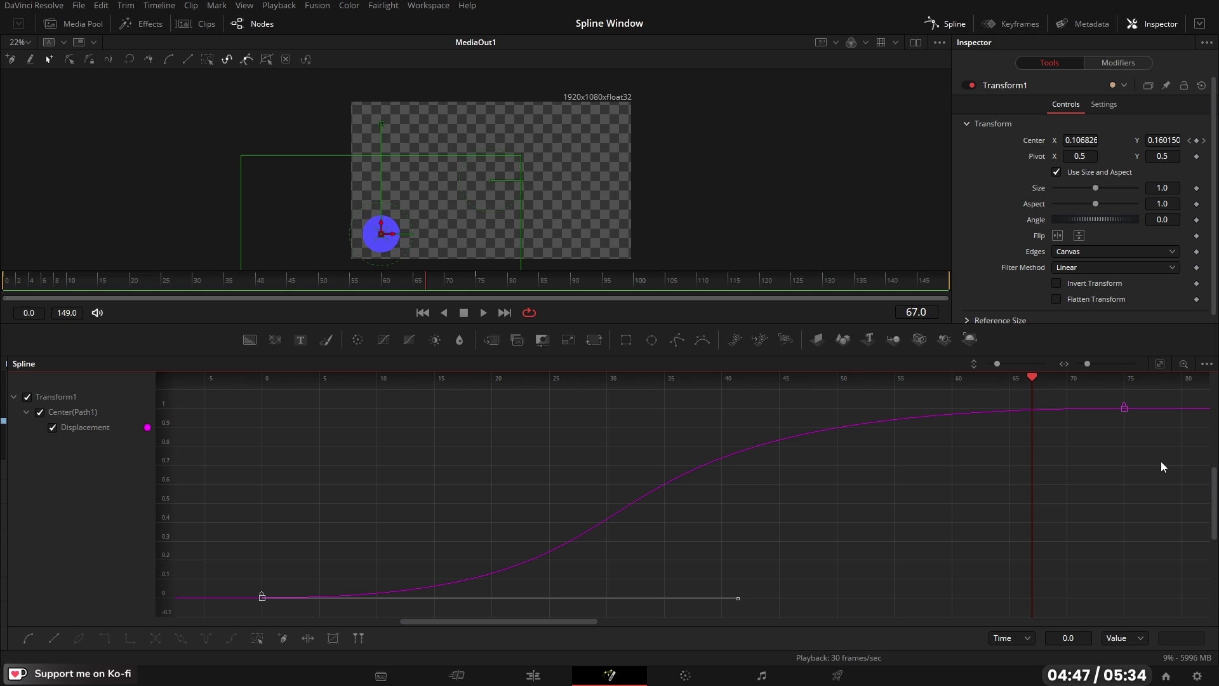
{"action": "left_click", "coordinate": [1207, 363]}
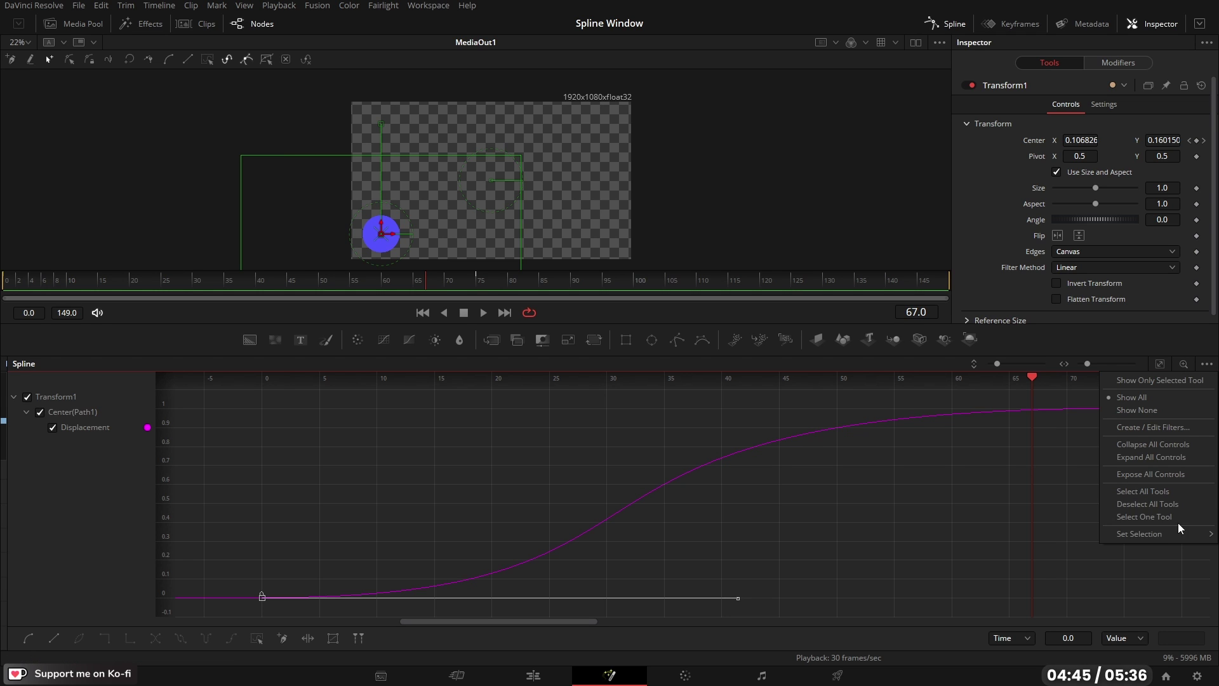
{"action": "mouse_move", "coordinate": [1147, 540]}
{"action": "left_click", "coordinate": [493, 637]}
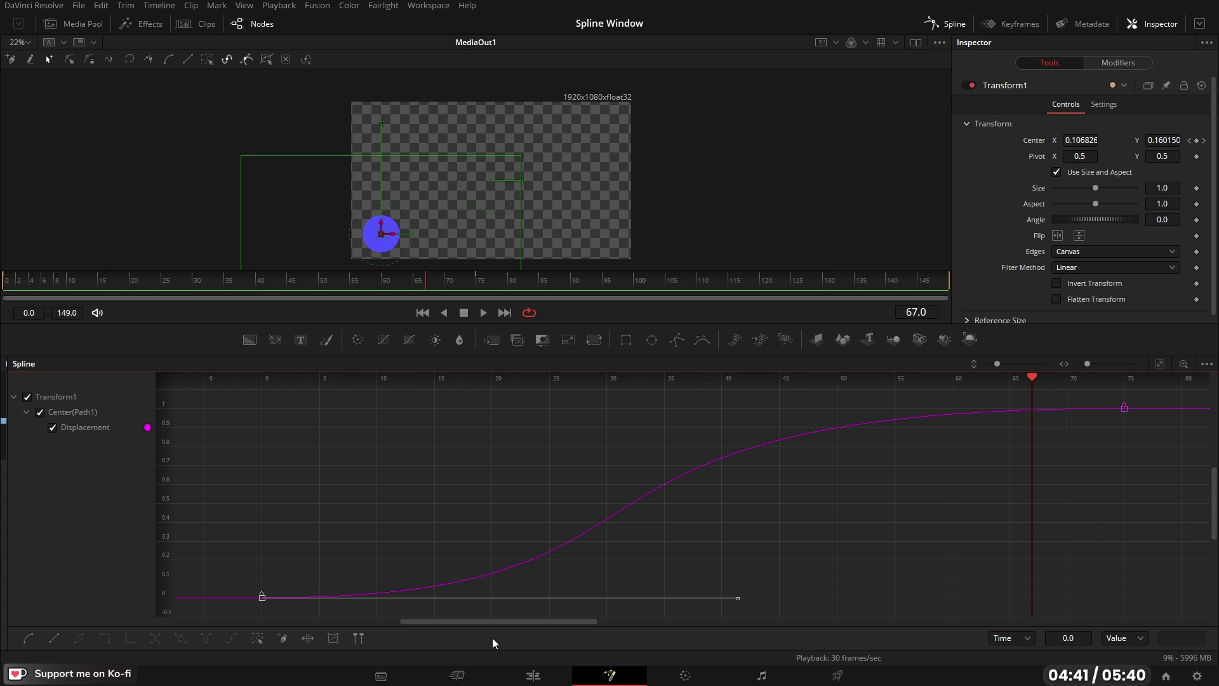
- Select all Displacement keyframes and switch them from Smooth to Linear
{"action": "left_click", "coordinate": [256, 639]}
{"action": "key", "text": "ctrl+a"}
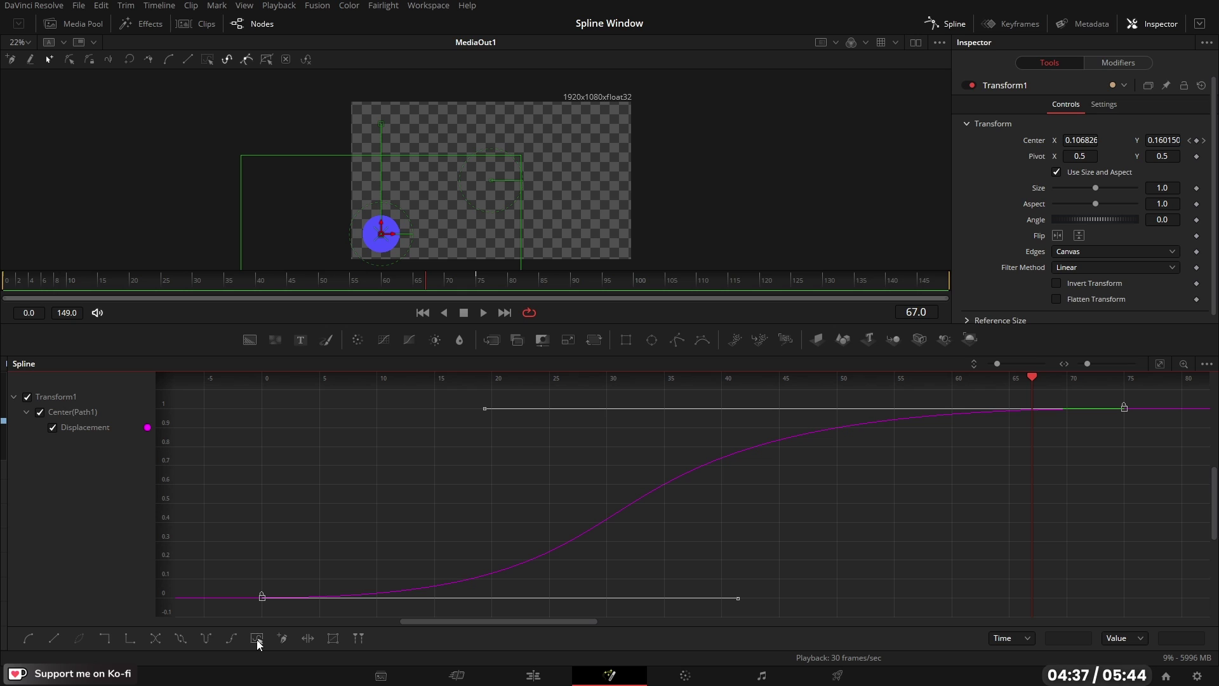
{"action": "left_click", "coordinate": [28, 639]}
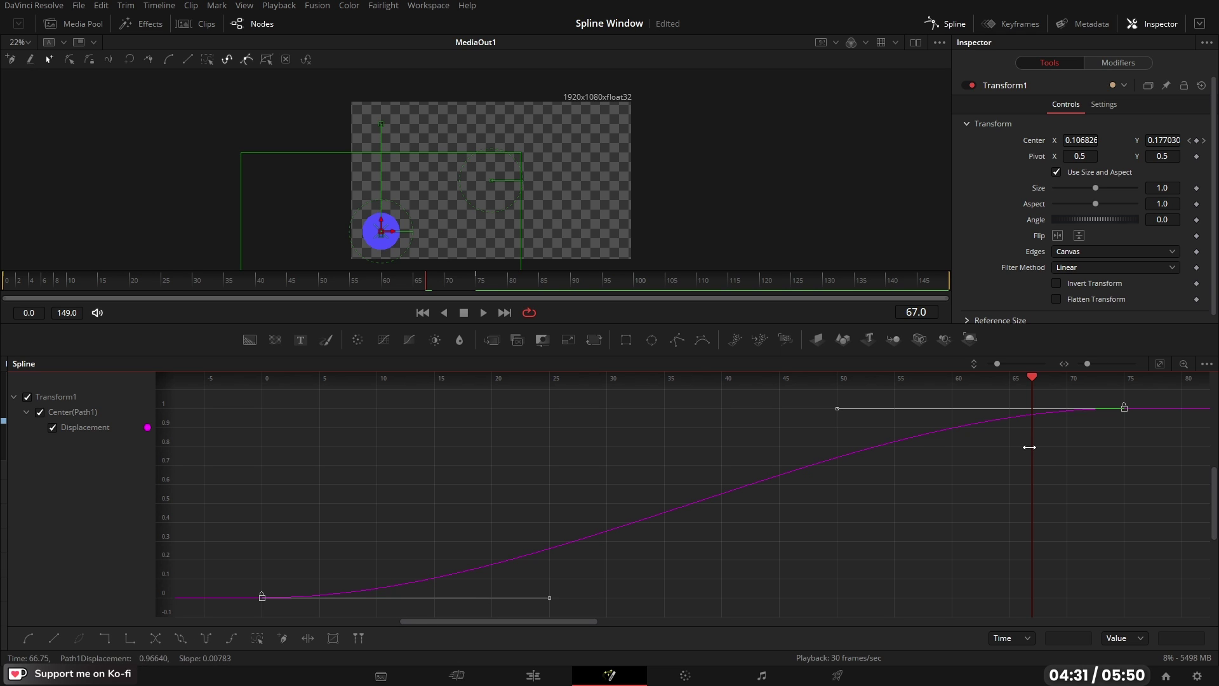
{"action": "left_click", "coordinate": [55, 638]}
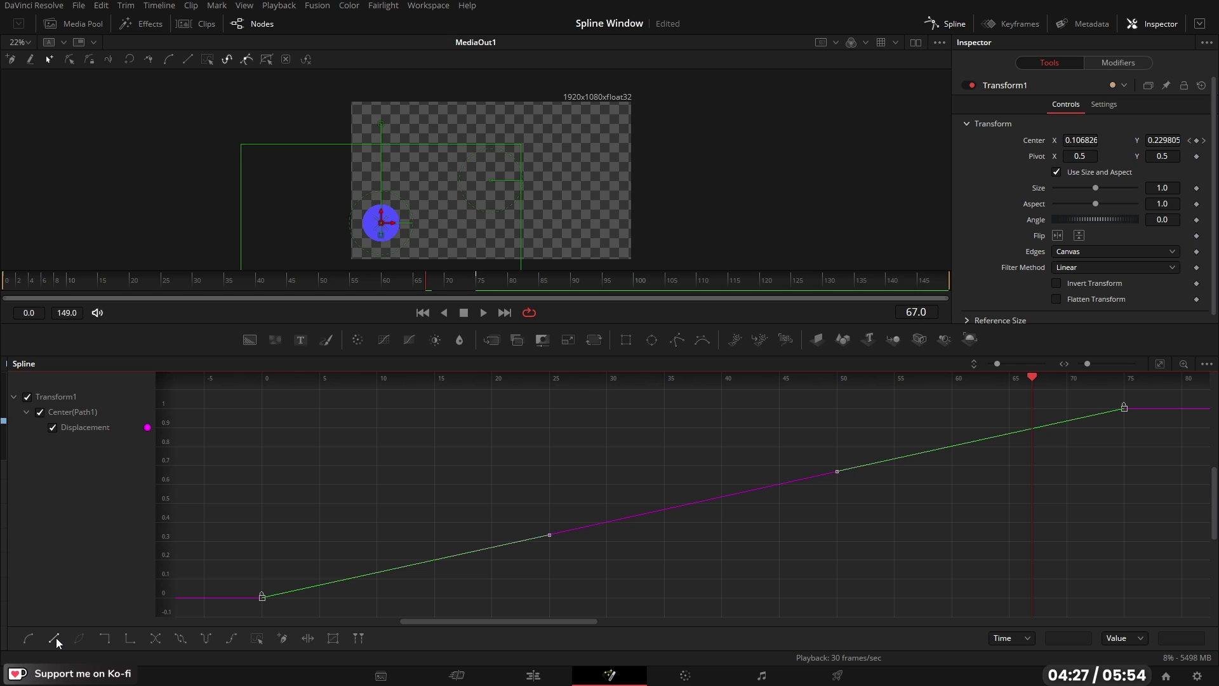
- Reverse the curve, play to check it, then Invert it so it rises again
{"action": "left_click", "coordinate": [155, 638]}
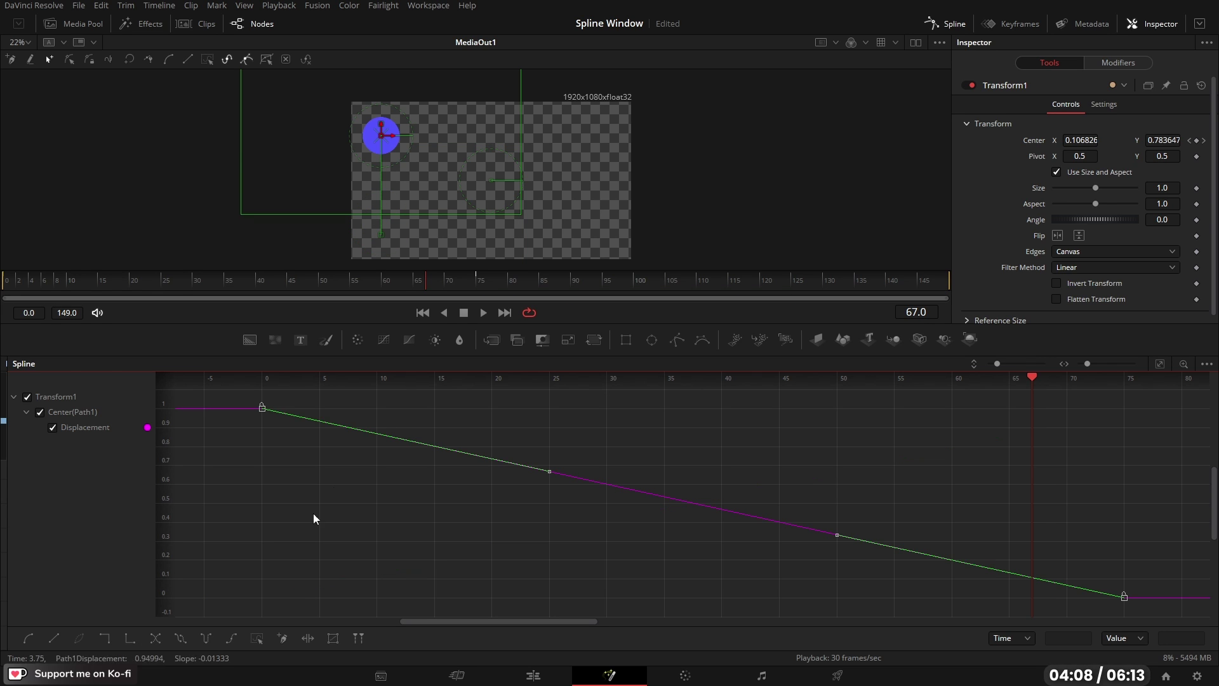
{"action": "left_click", "coordinate": [422, 312]}
{"action": "left_click", "coordinate": [483, 312]}
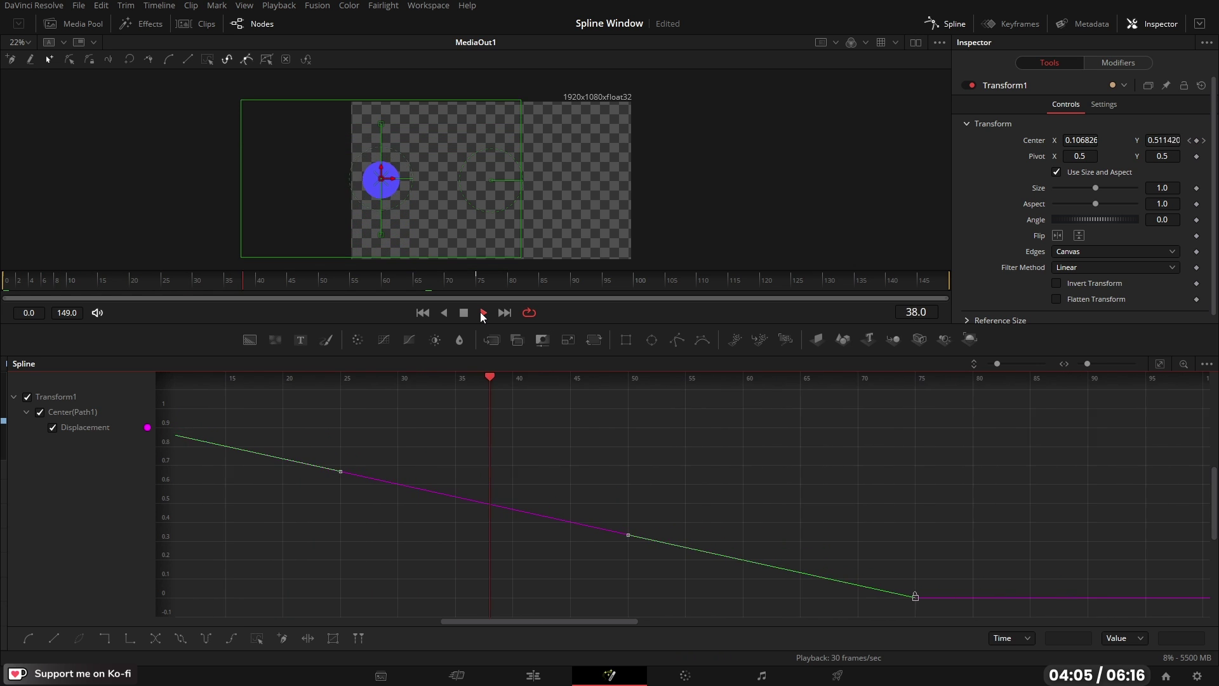
{"action": "key", "text": "space"}
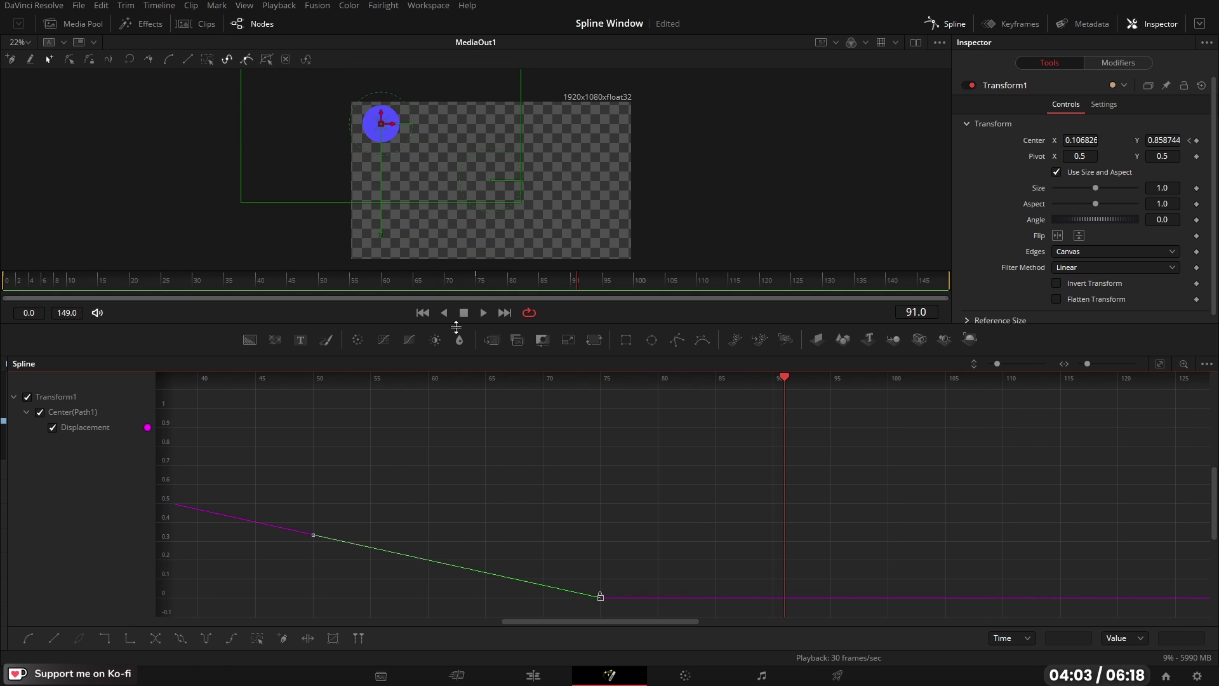
{"action": "left_click", "coordinate": [154, 640]}
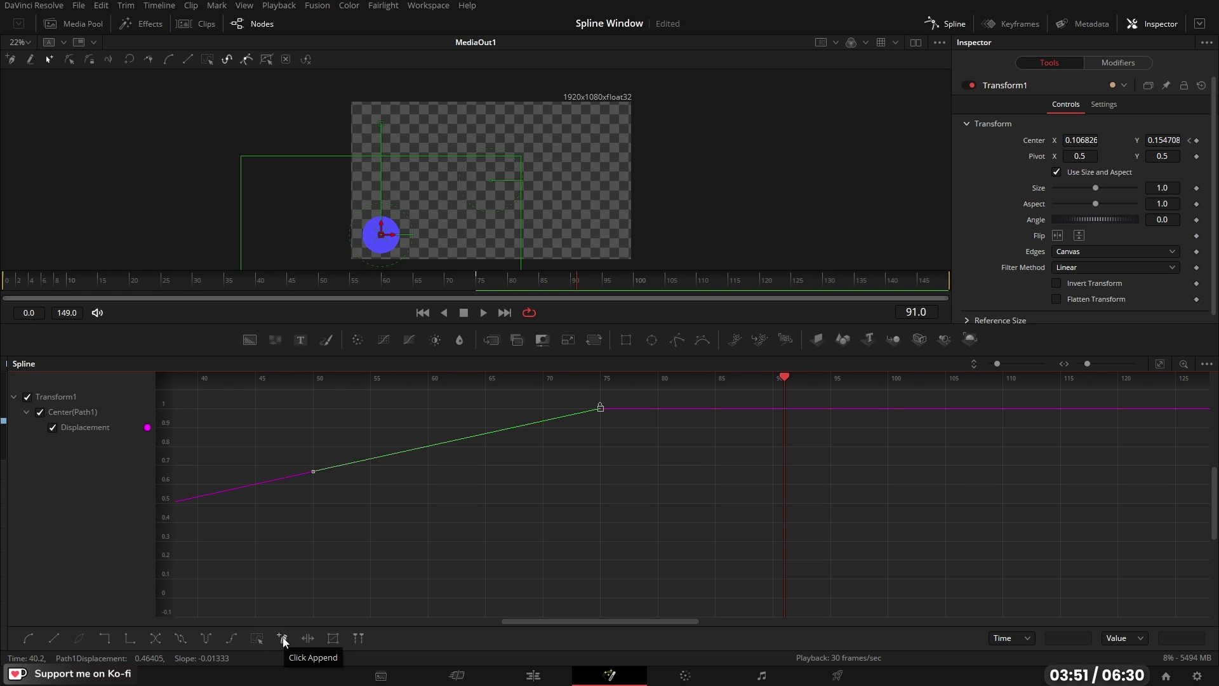
- Time-stretch the ramp to end near frame 74, show key markers, and select the frame-0 keyframe
{"action": "left_click", "coordinate": [306, 639]}
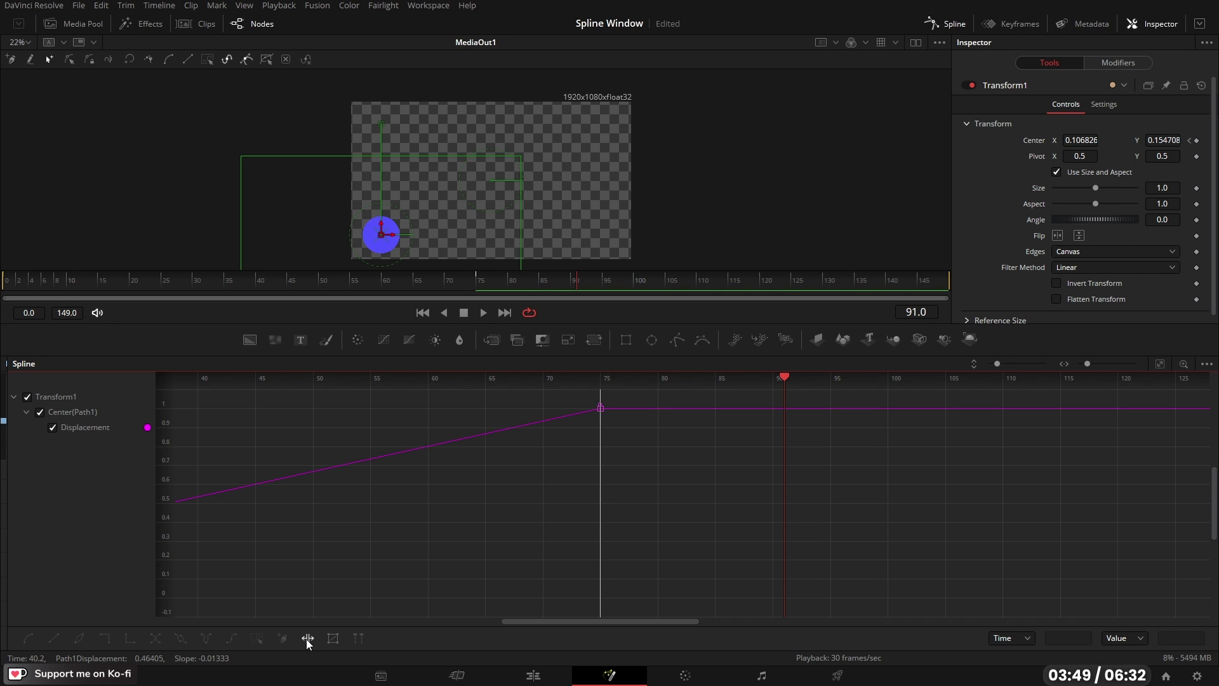
{"action": "left_click", "coordinate": [1159, 363]}
{"action": "mouse_move", "coordinate": [1122, 494]}
{"action": "left_mouse_down"}
{"action": "mouse_move", "coordinate": [933, 496]}
{"action": "mouse_move", "coordinate": [1103, 489]}
{"action": "mouse_move", "coordinate": [1042, 482]}
{"action": "mouse_move", "coordinate": [1105, 485]}
{"action": "mouse_move", "coordinate": [996, 482]}
{"action": "mouse_move", "coordinate": [1113, 502]}
{"action": "left_mouse_up"}
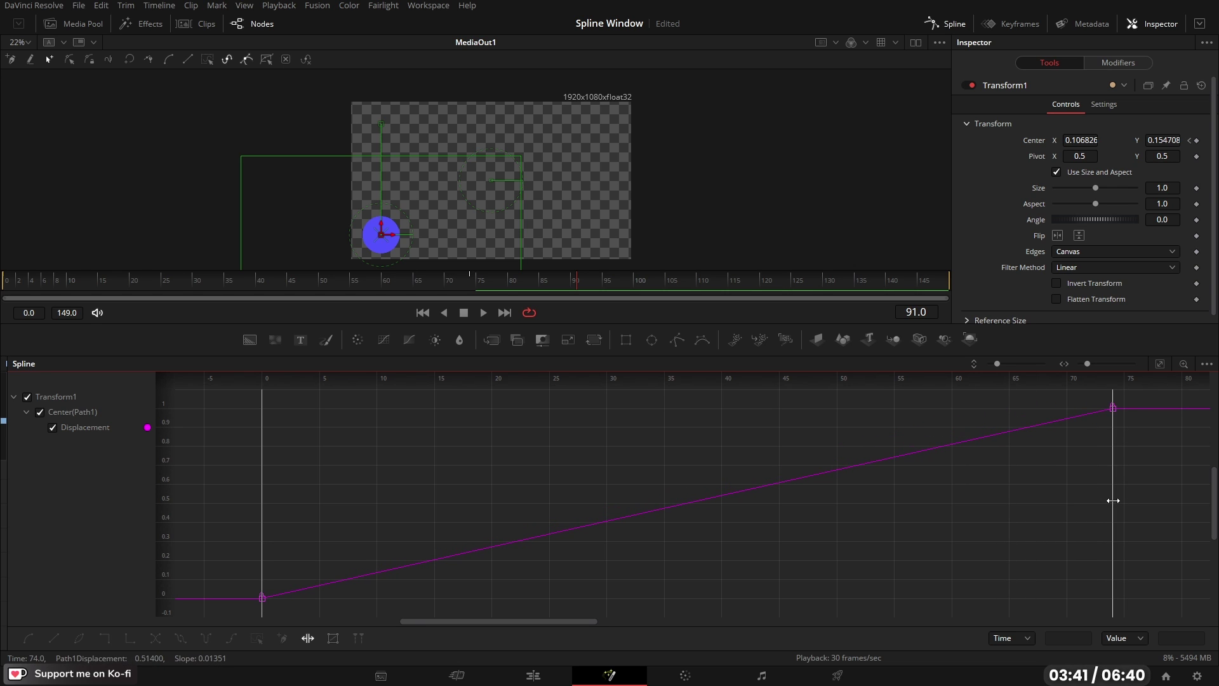
{"action": "left_click", "coordinate": [307, 638]}
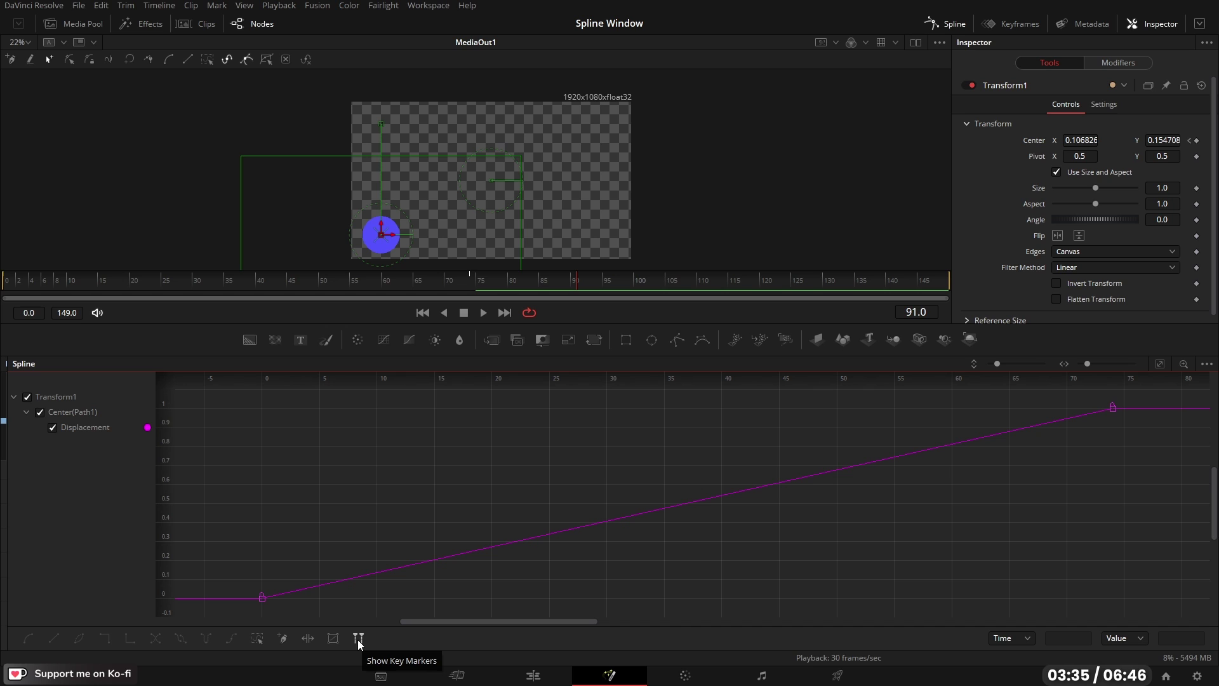
{"action": "left_click", "coordinate": [359, 638]}
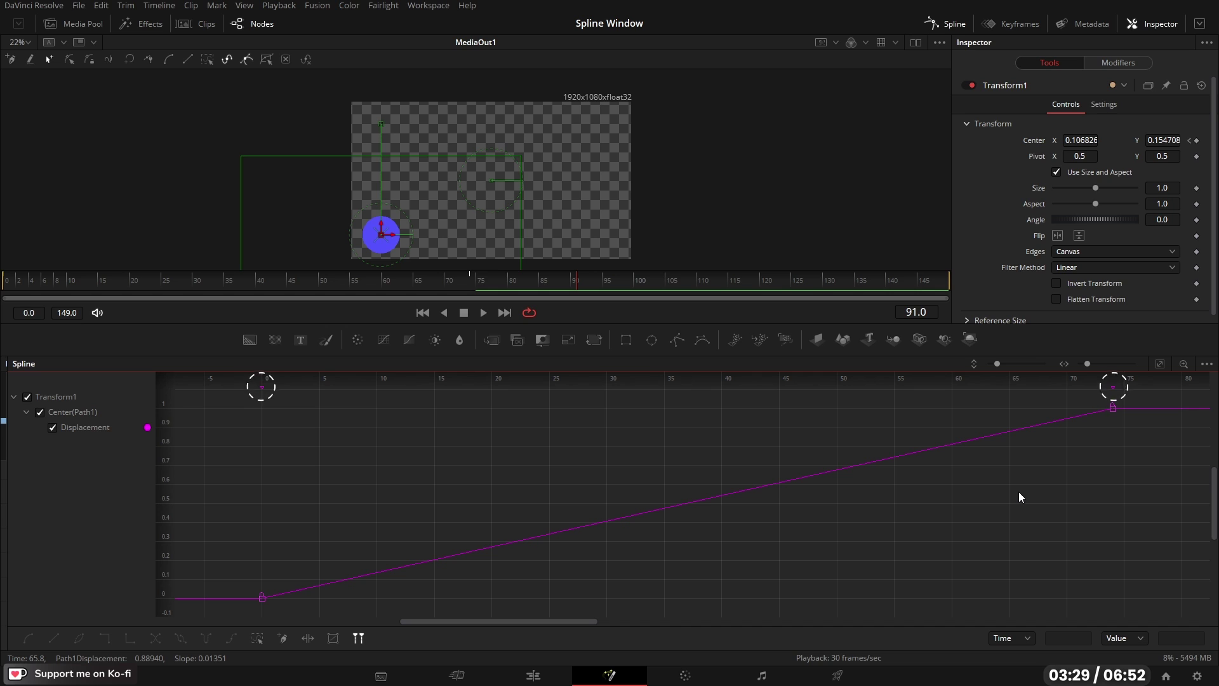
{"action": "left_click", "coordinate": [261, 599]}
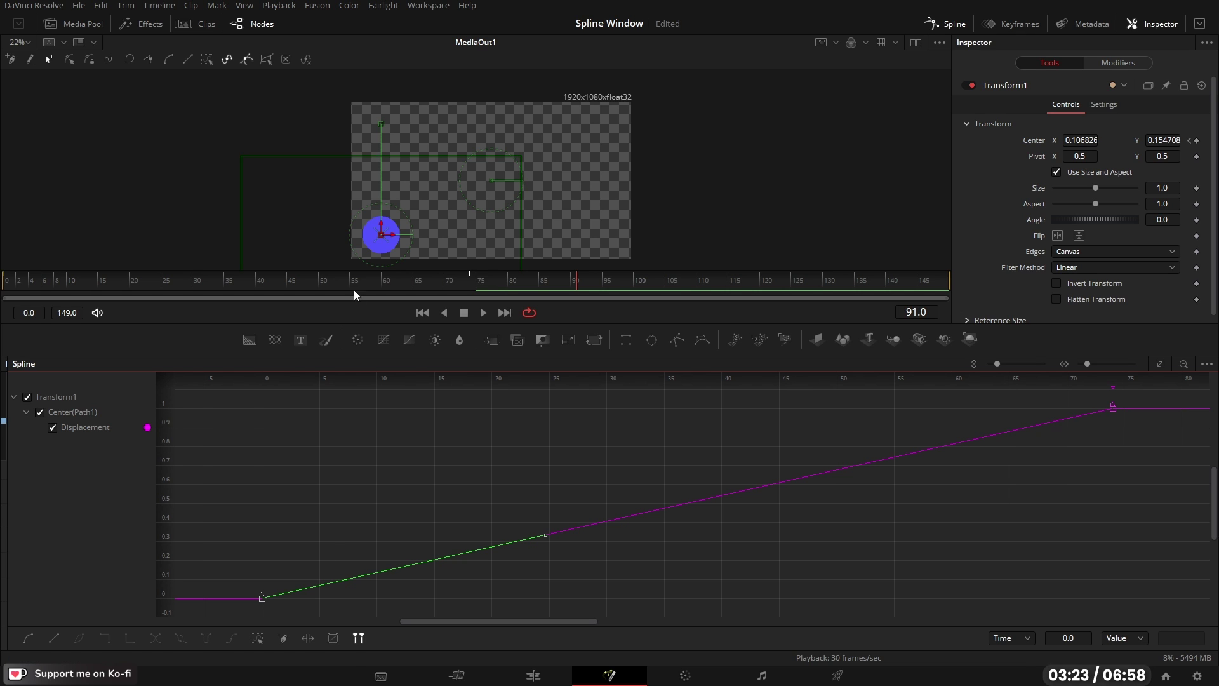
- Convert Path1's PolyLine to an XY Path with zero offset and return to frame 0
{"action": "right_click", "coordinate": [382, 235]}
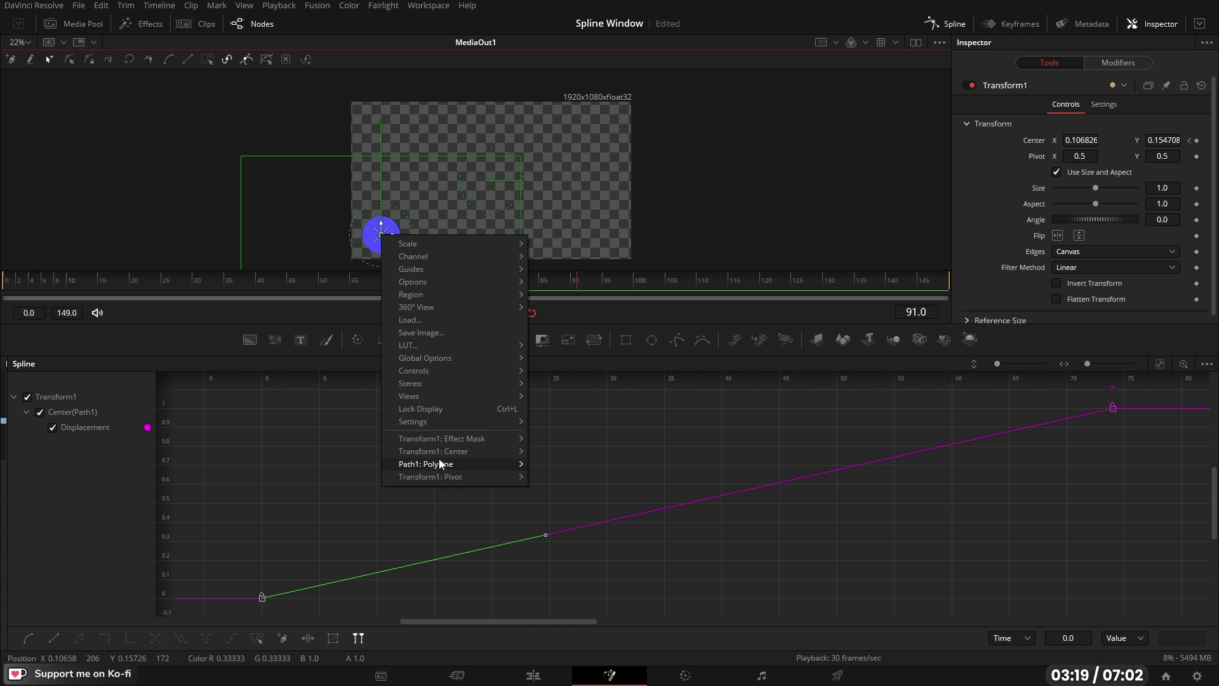
{"action": "mouse_move", "coordinate": [443, 460]}
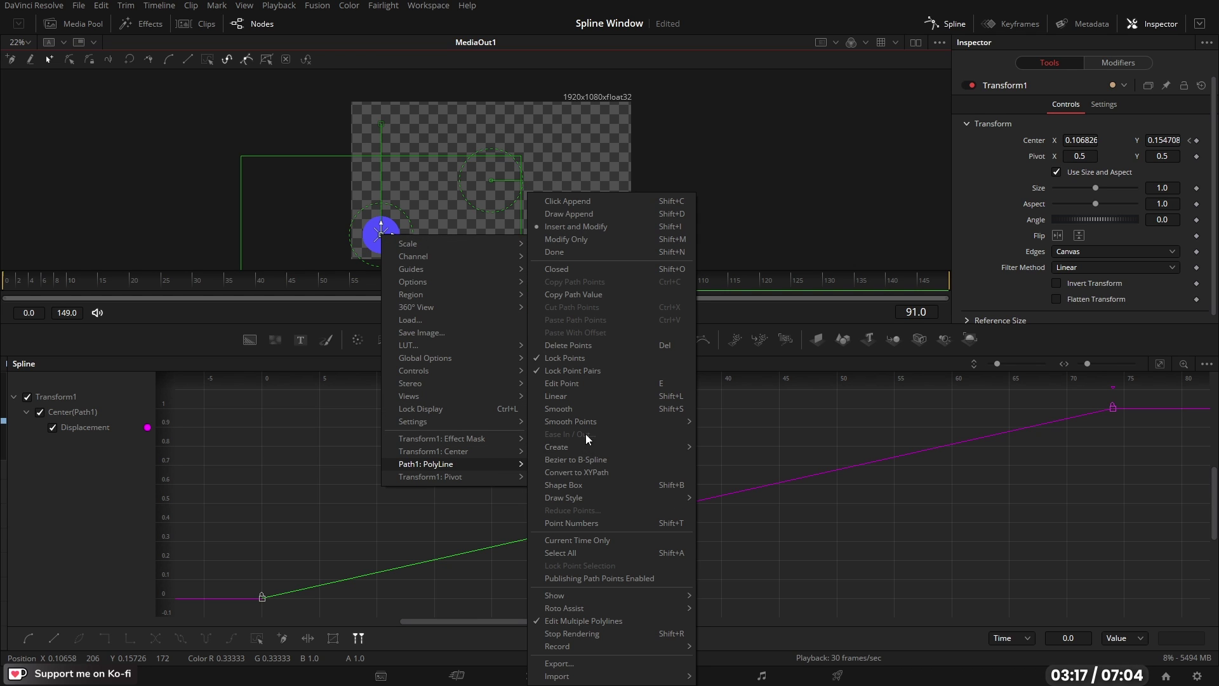
{"action": "left_click", "coordinate": [586, 473]}
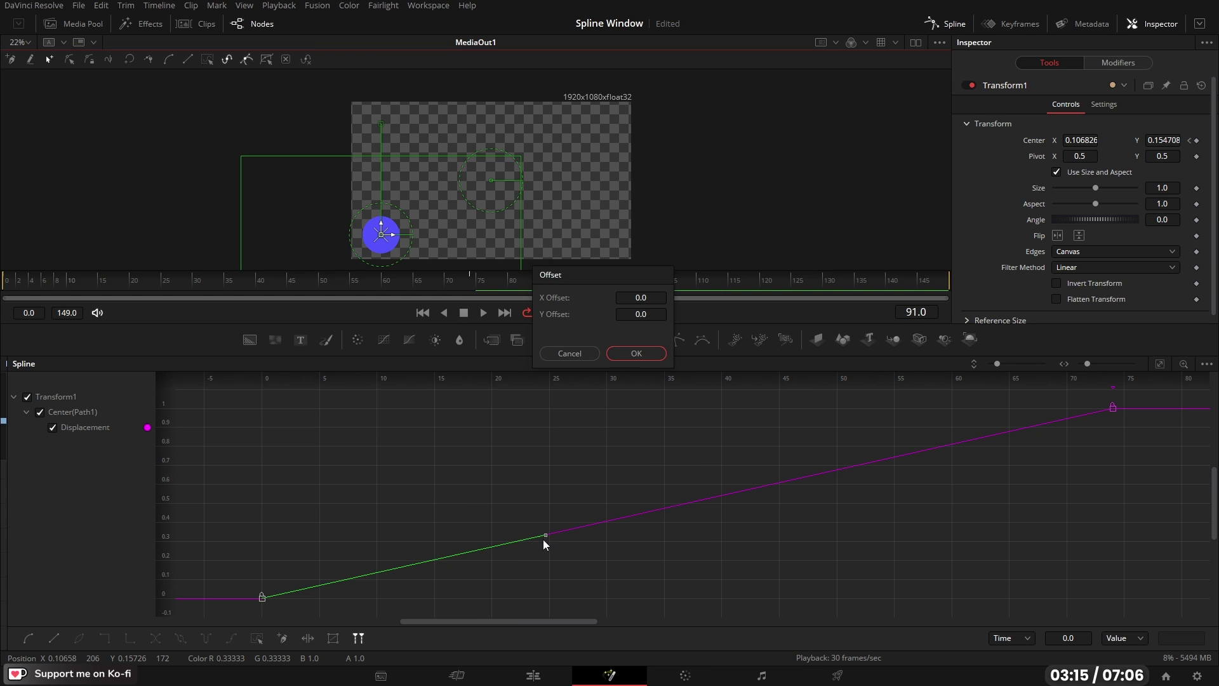
{"action": "left_click", "coordinate": [636, 353]}
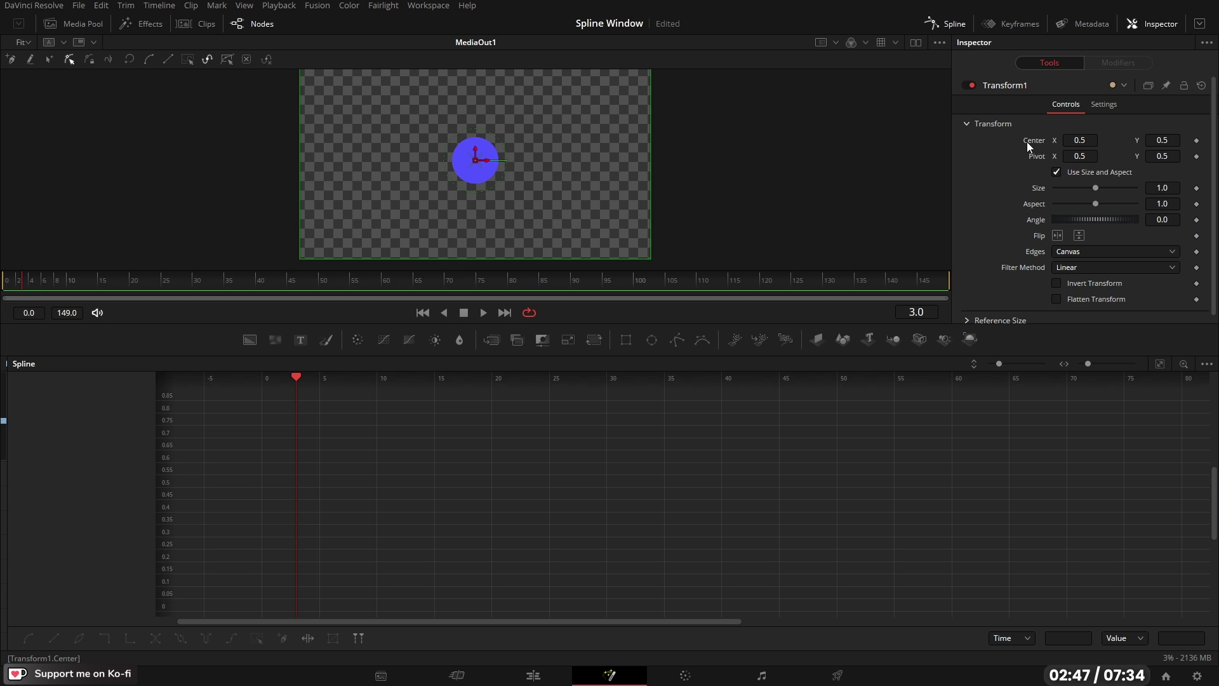
{"action": "left_click", "coordinate": [3, 279]}
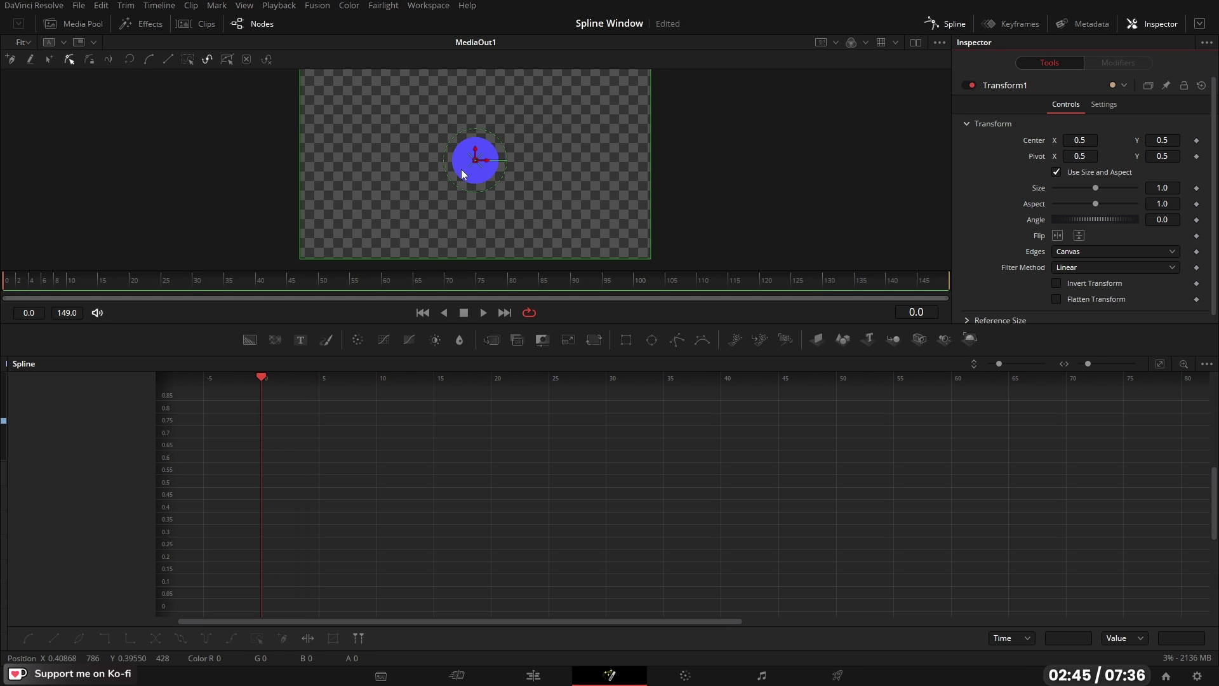
- Drag the circle to the lower left and drive Transform1's Center with an XYPath1 modifier
{"action": "left_click_drag", "start_coordinate": [476, 160], "coordinate": [335, 236]}
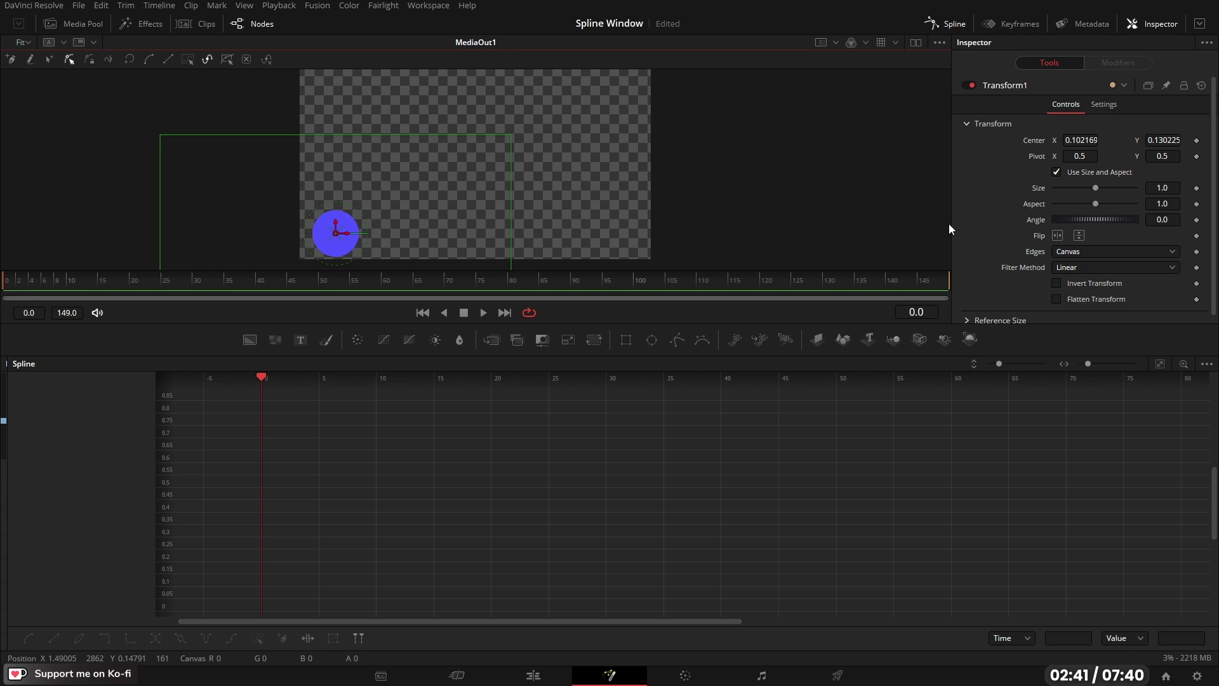
{"action": "right_click", "coordinate": [1035, 142]}
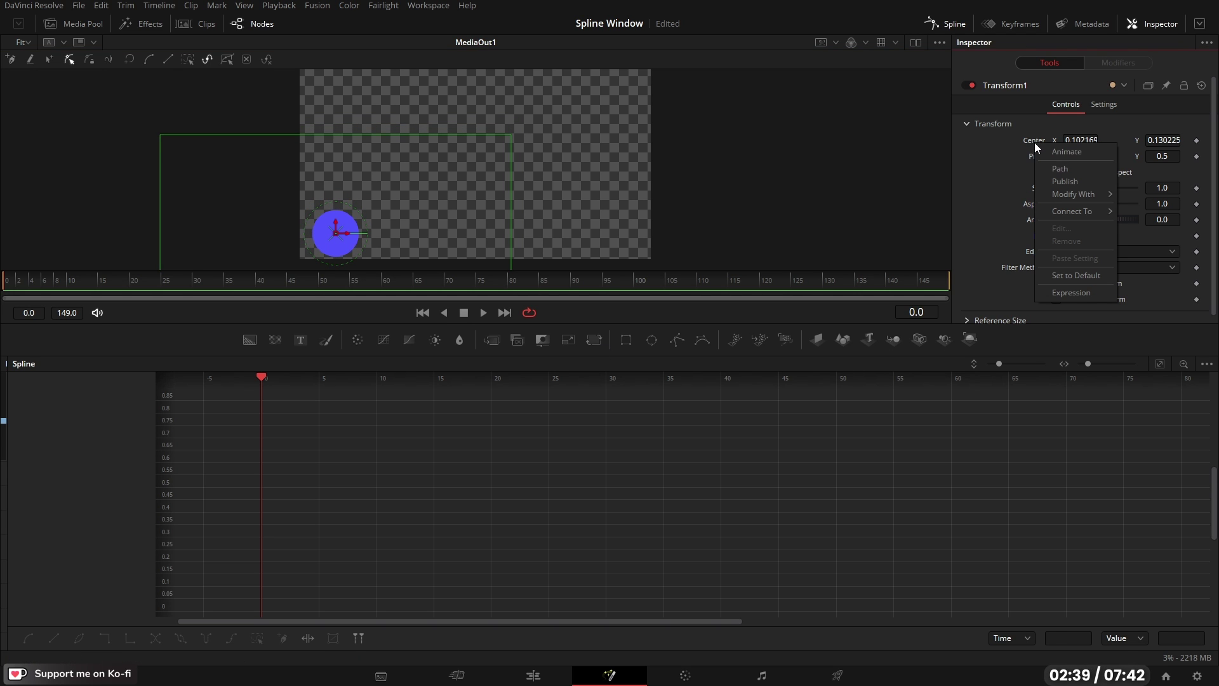
{"action": "mouse_move", "coordinate": [1063, 195]}
{"action": "left_click", "coordinate": [951, 309]}
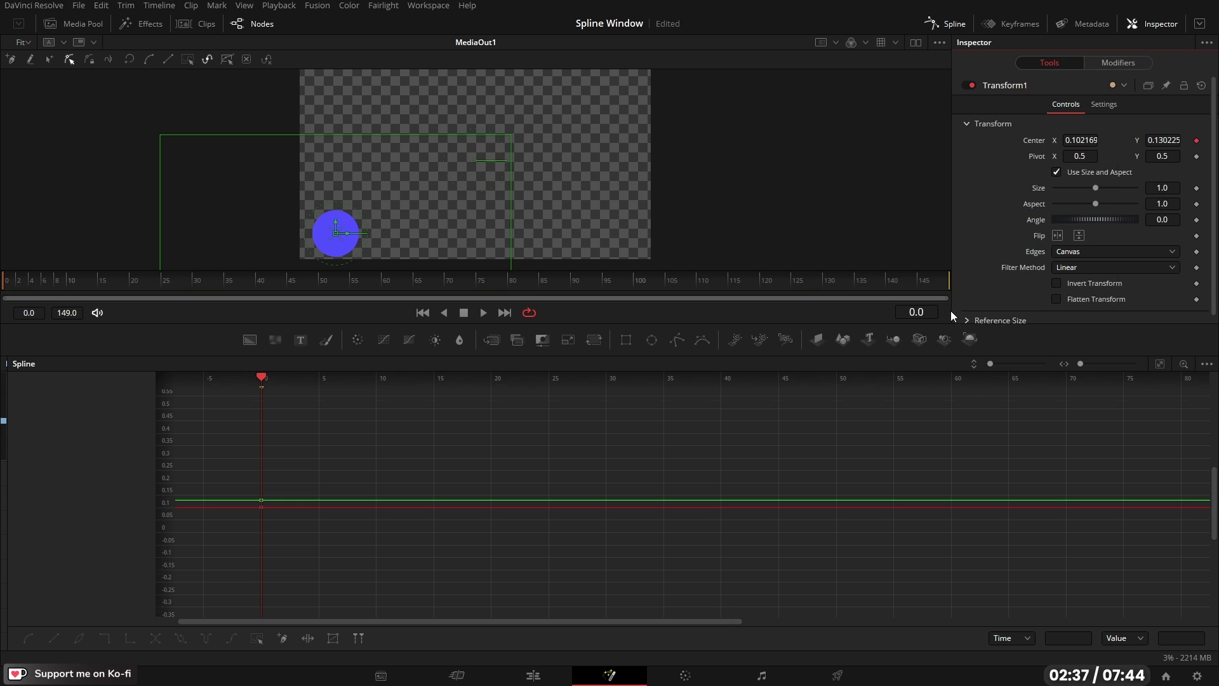
{"action": "left_click", "coordinate": [1133, 61]}
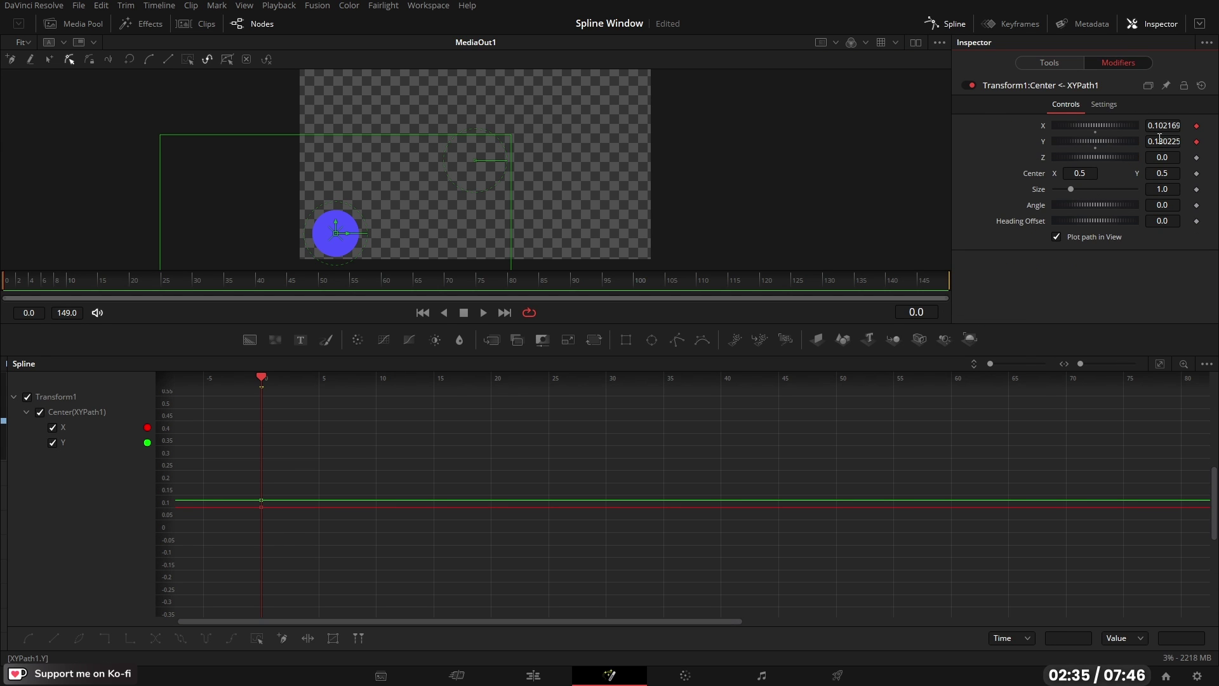
- Key Y at 0.130225, then at frame 75 move the circle right to about X 0.85
{"action": "left_click", "coordinate": [1197, 141]}
{"action": "left_click_drag", "start_coordinate": [421, 279], "coordinate": [479, 287]}
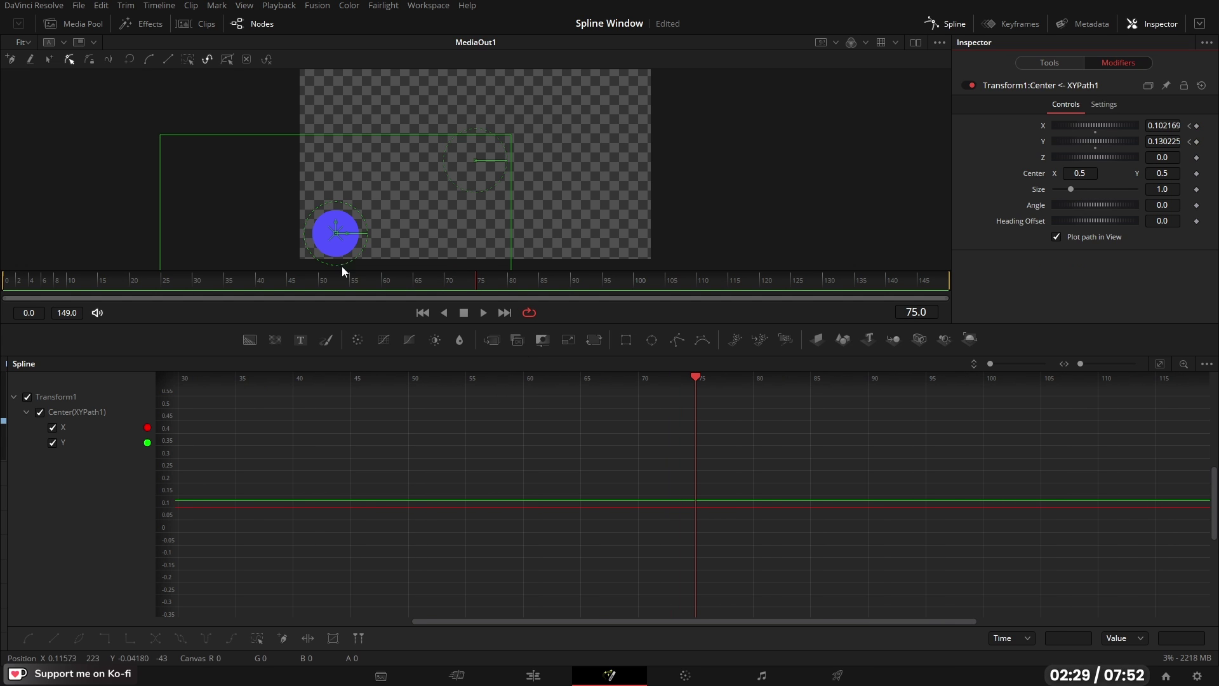
{"action": "left_click_drag", "start_coordinate": [347, 235], "coordinate": [610, 239]}
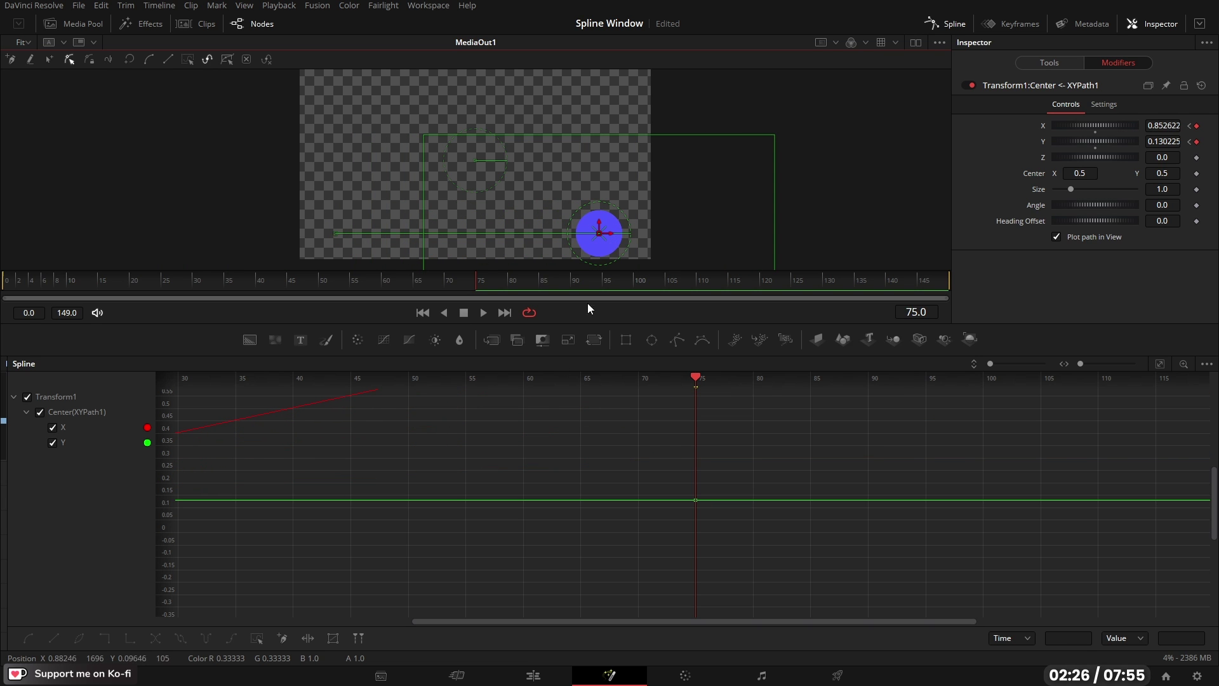
- Play the slide from the start, stop, and fit the curves in the spline view
{"action": "left_click", "coordinate": [425, 314]}
{"action": "left_click", "coordinate": [482, 315]}
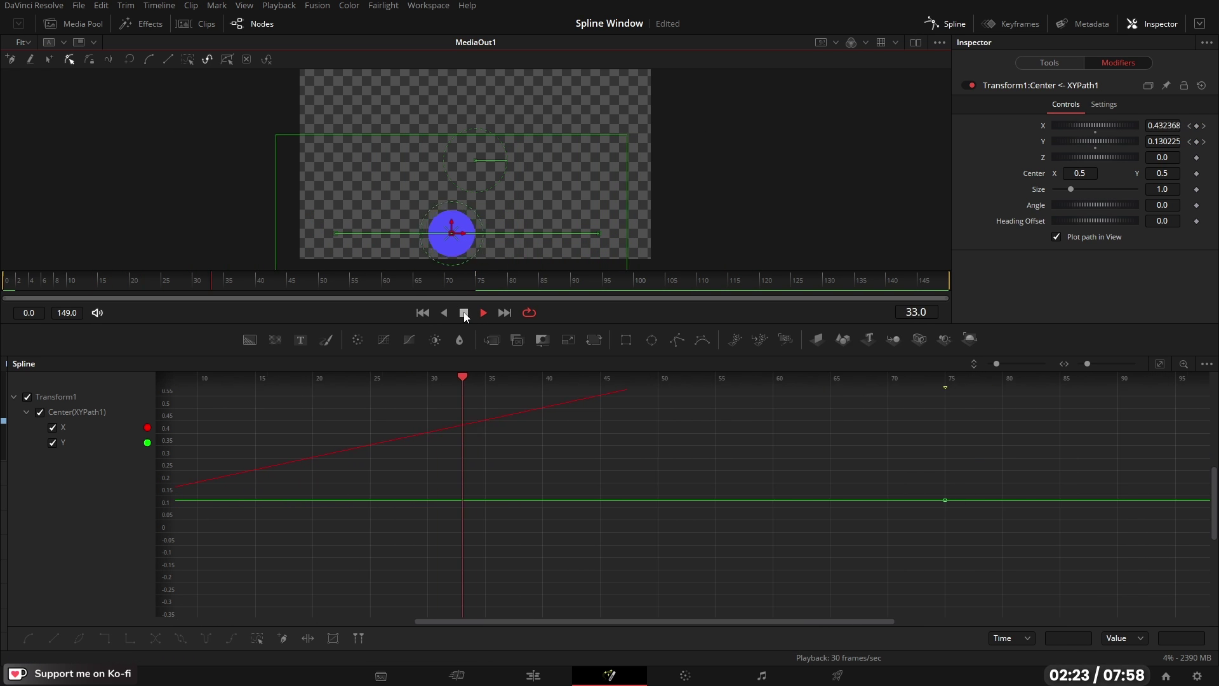
{"action": "left_click", "coordinate": [464, 314]}
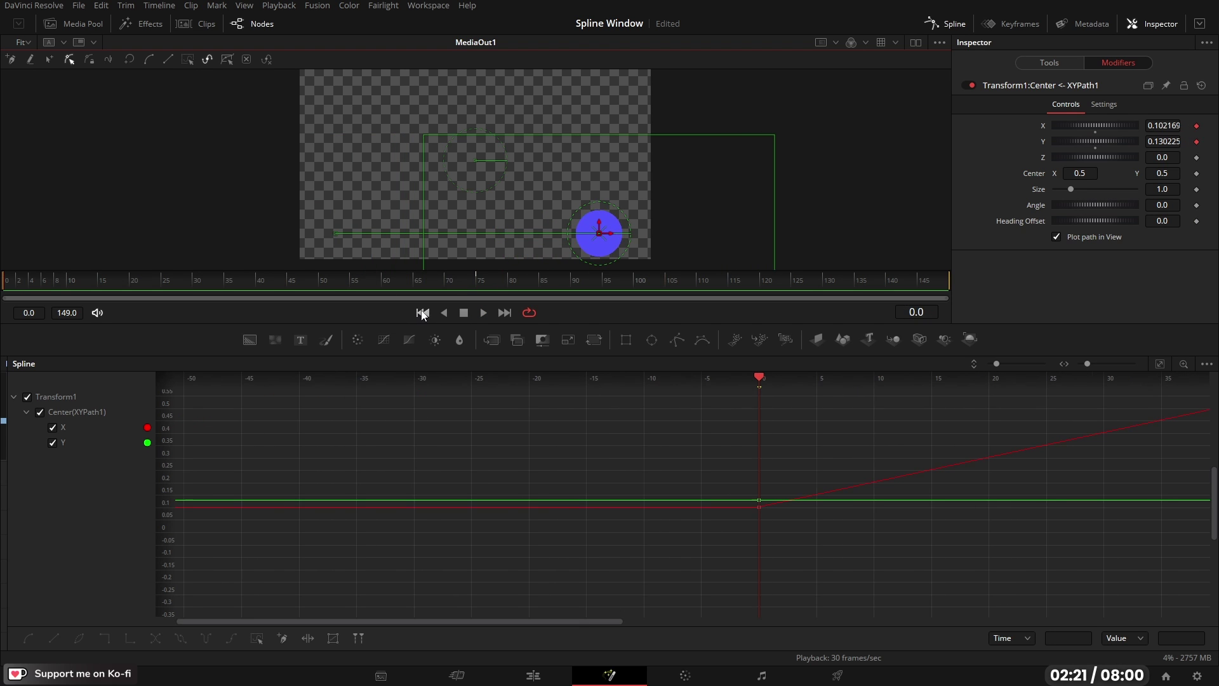
{"action": "left_click", "coordinate": [1160, 365]}
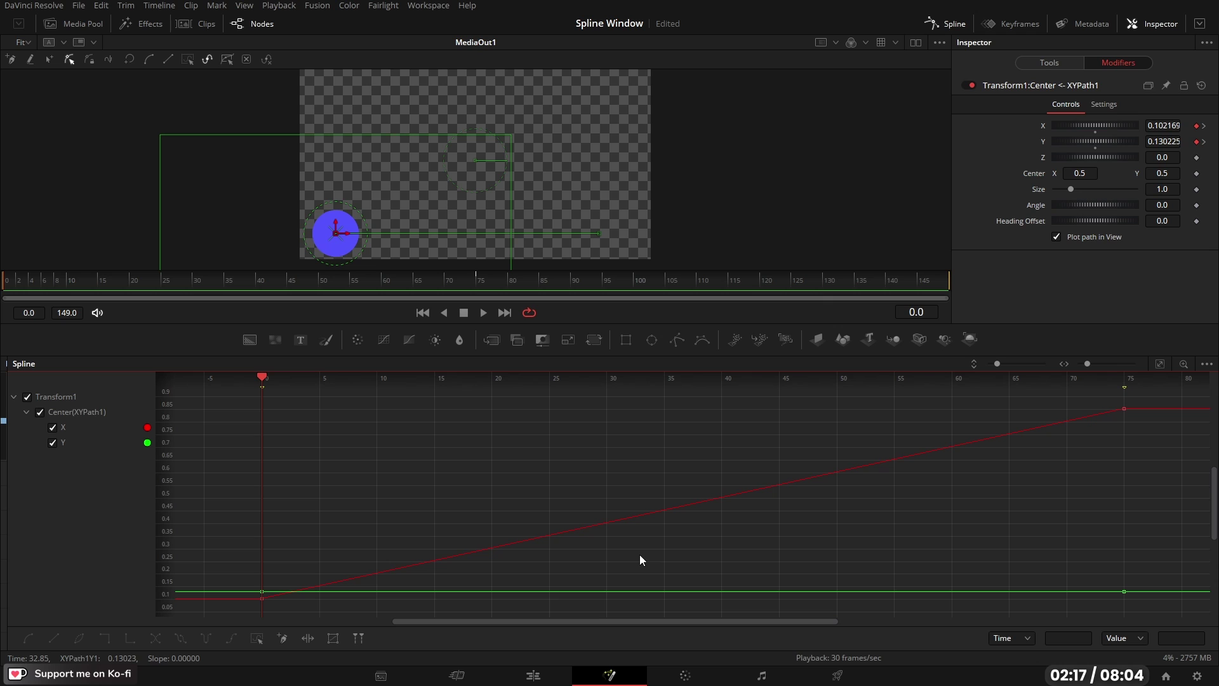
- Hide the X curve and add a keyframe on the flat Y curve at frame 10
{"action": "left_click", "coordinate": [53, 428]}
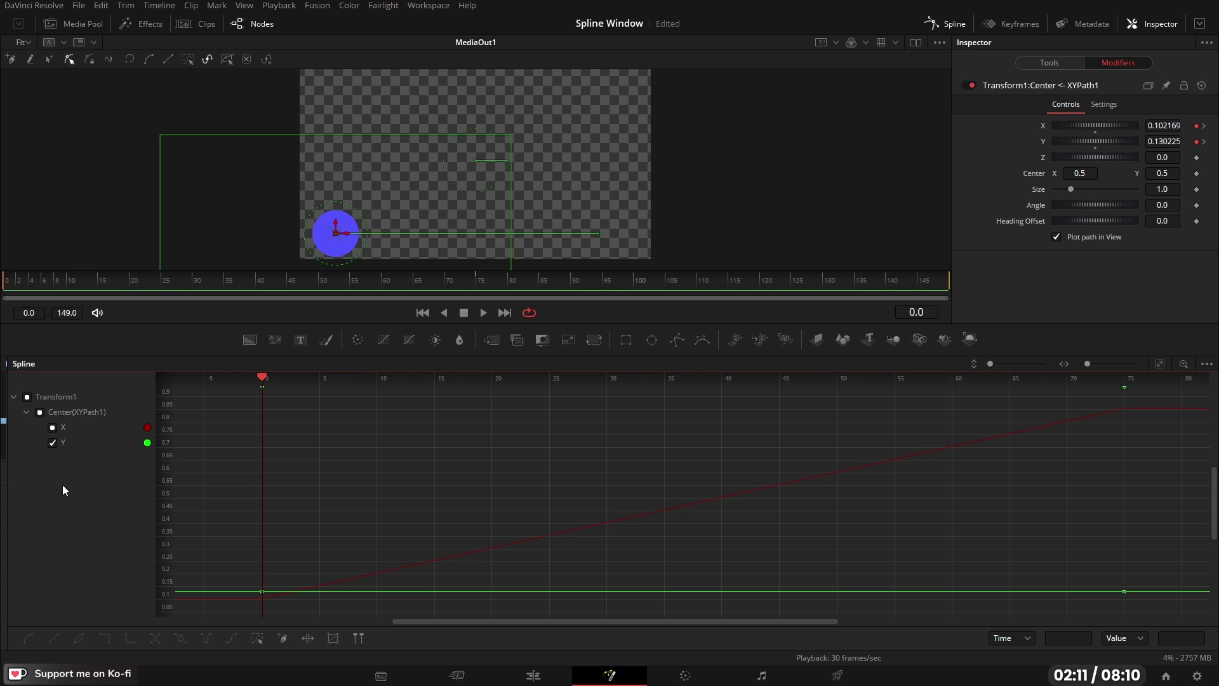
{"action": "left_click_drag", "start_coordinate": [505, 511], "coordinate": [608, 558]}
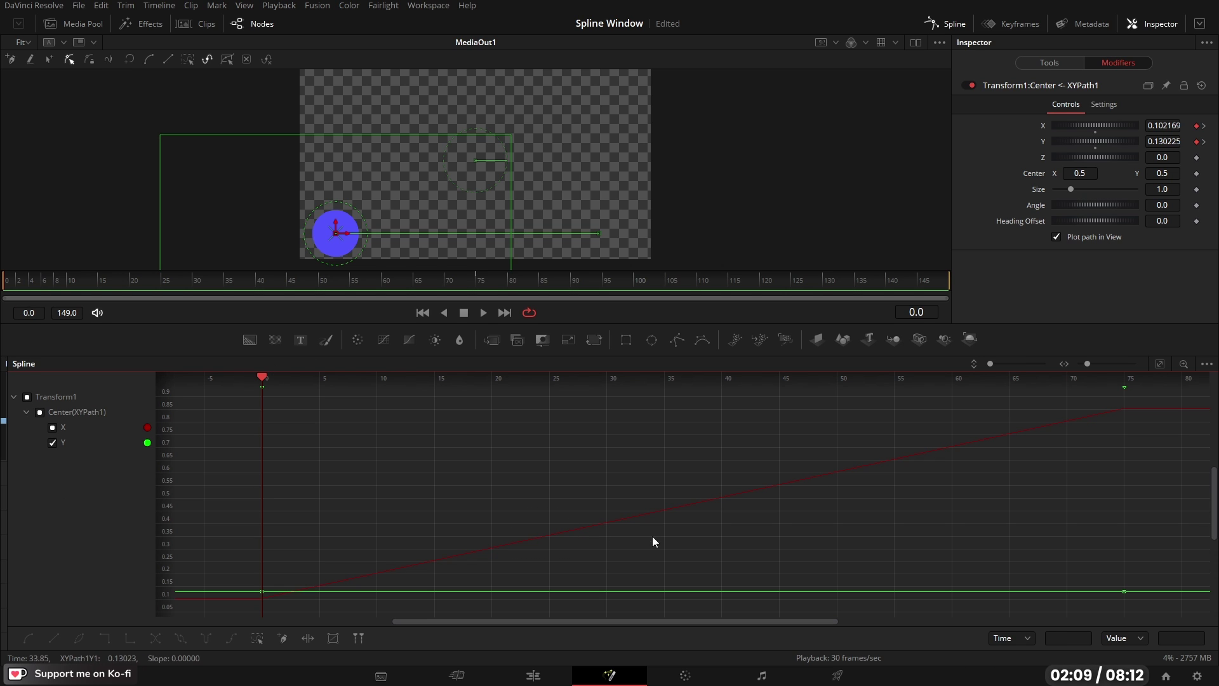
{"action": "left_click_drag", "start_coordinate": [649, 506], "coordinate": [741, 496]}
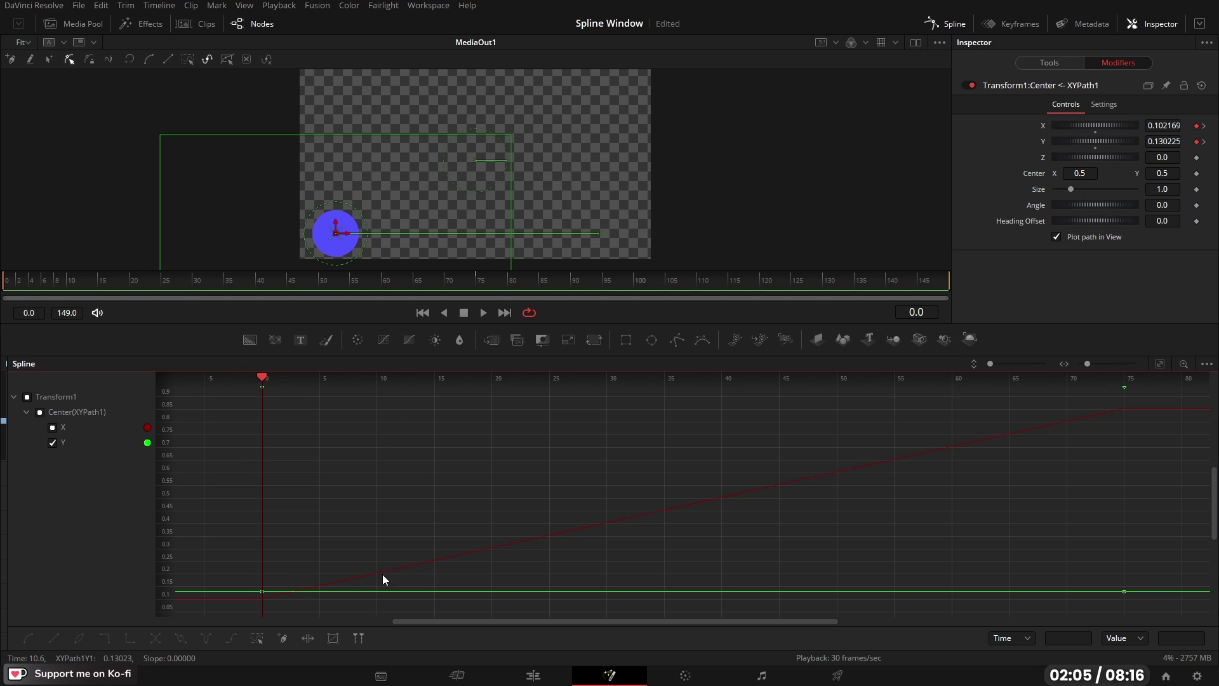
{"action": "right_click", "coordinate": [378, 592]}
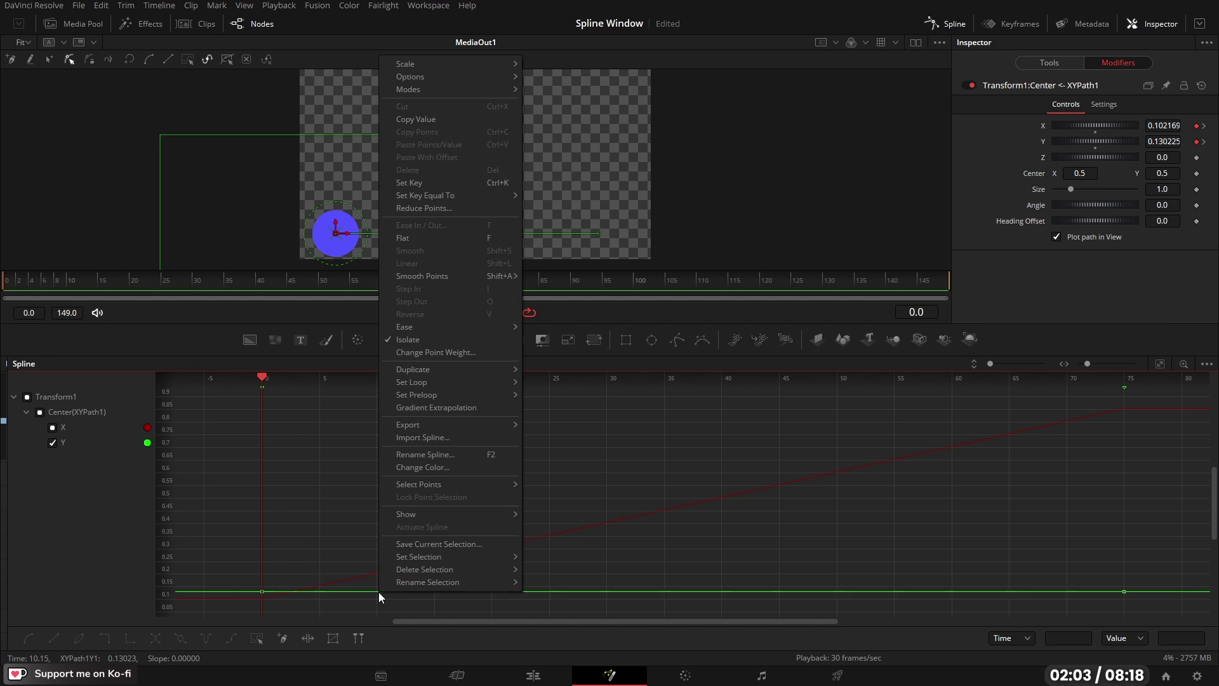
{"action": "left_click", "coordinate": [411, 183]}
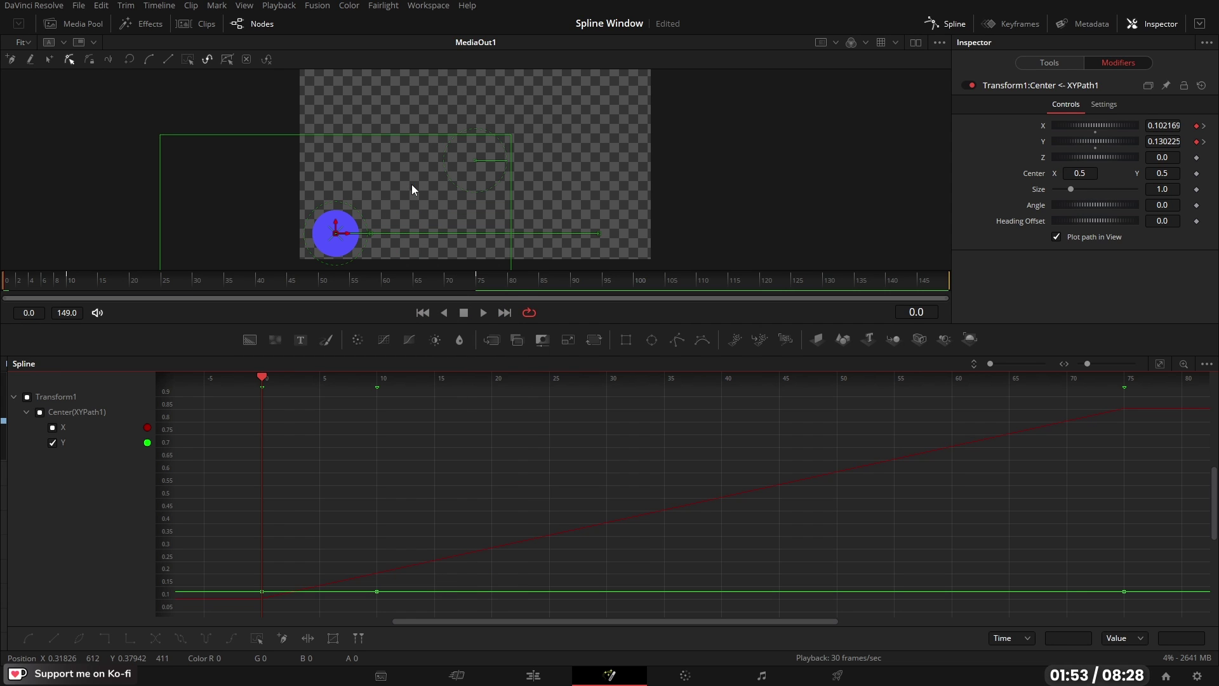
- Raise a new Y point at frame 5 to about 0.836 and smooth it into a hop
{"action": "left_click", "coordinate": [320, 592]}
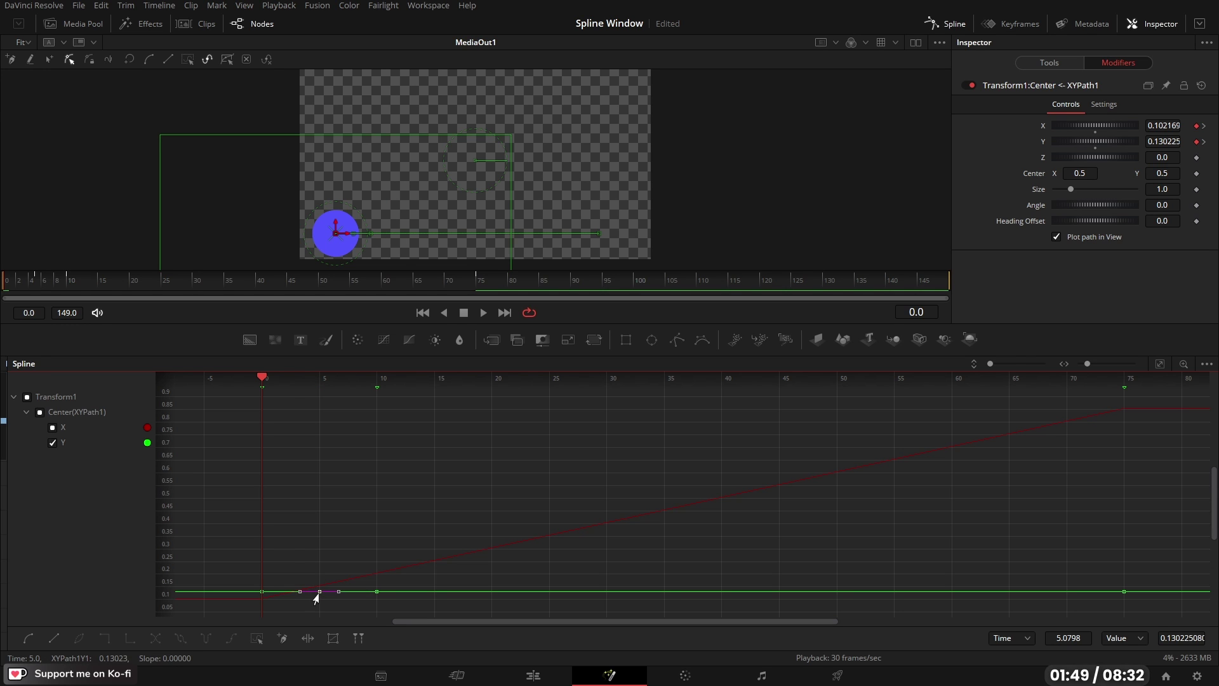
{"action": "left_click_drag", "start_coordinate": [317, 593], "coordinate": [319, 416]}
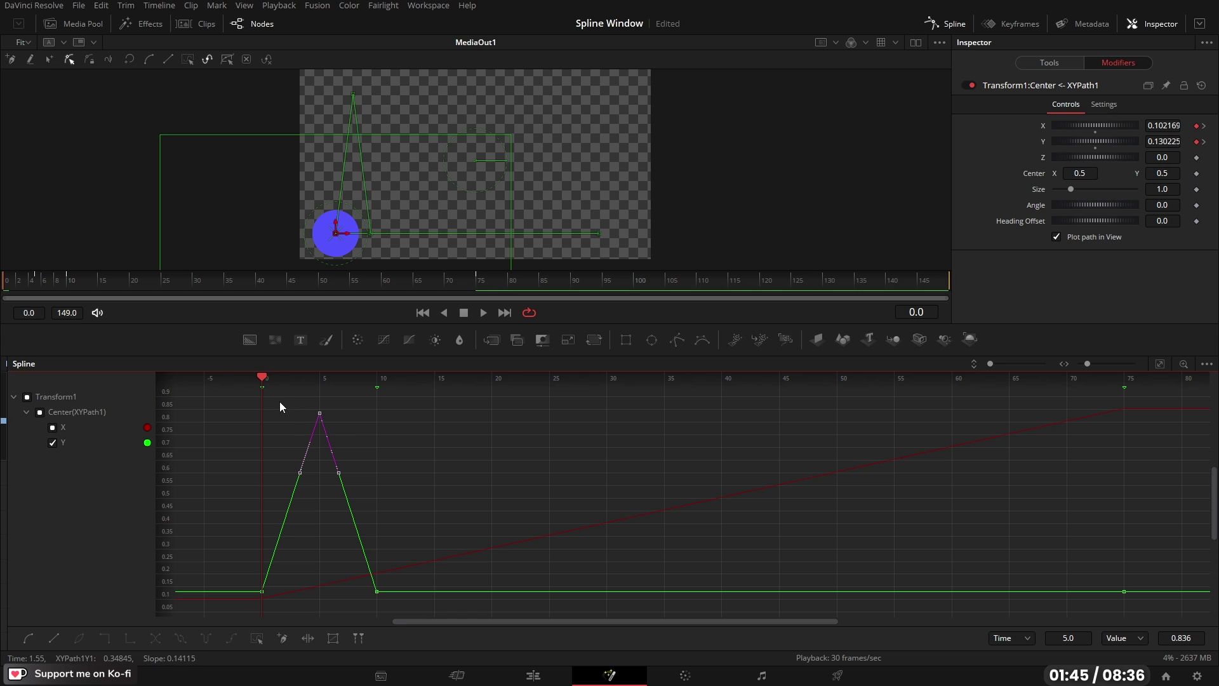
{"action": "left_click", "coordinate": [27, 638]}
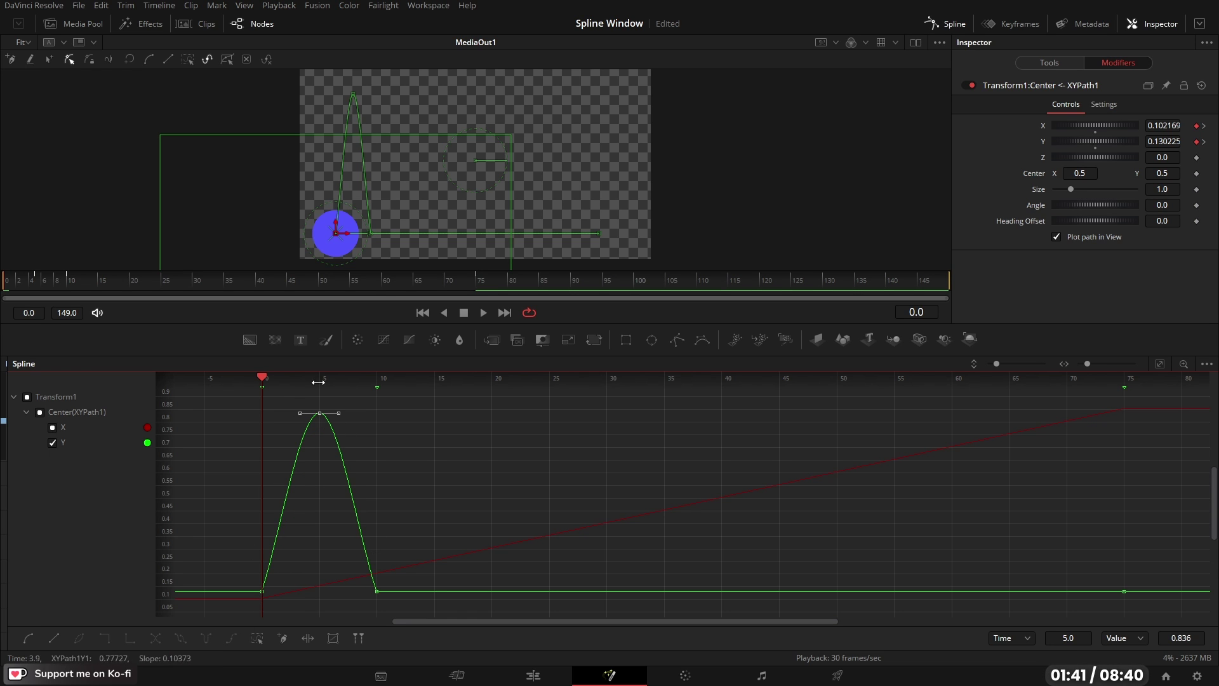
- Preview the hop from the start, then marquee-select the hop's keyframes
{"action": "left_click", "coordinate": [484, 311]}
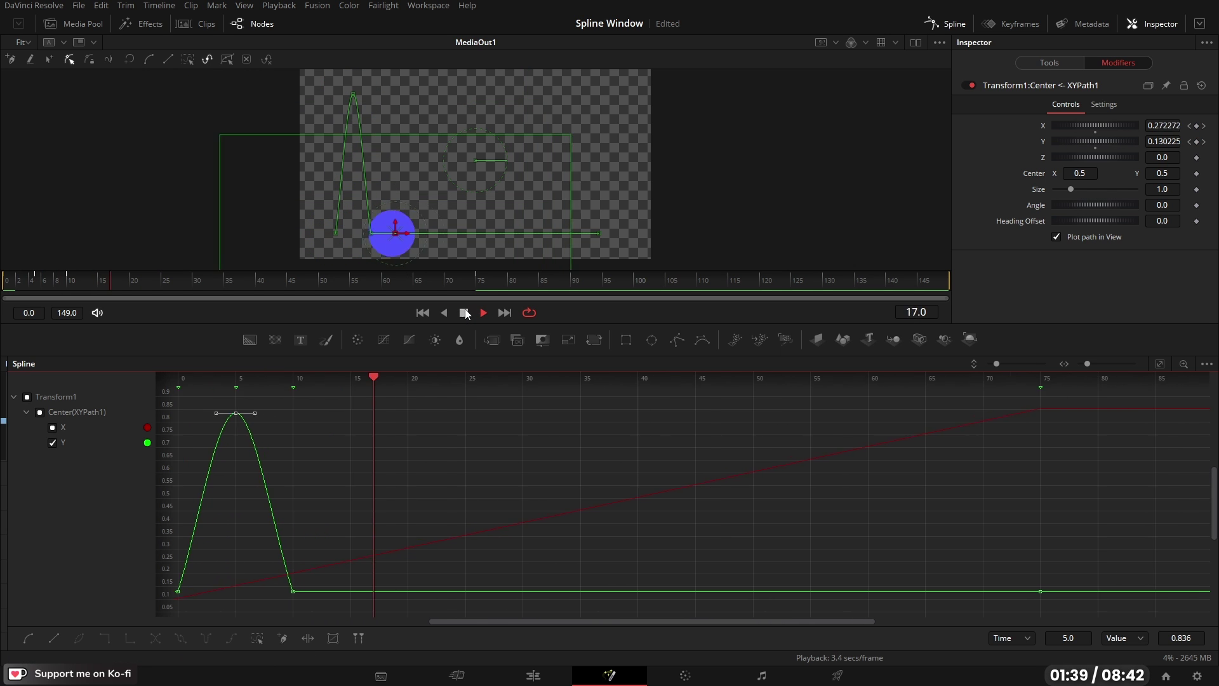
{"action": "left_click", "coordinate": [423, 312]}
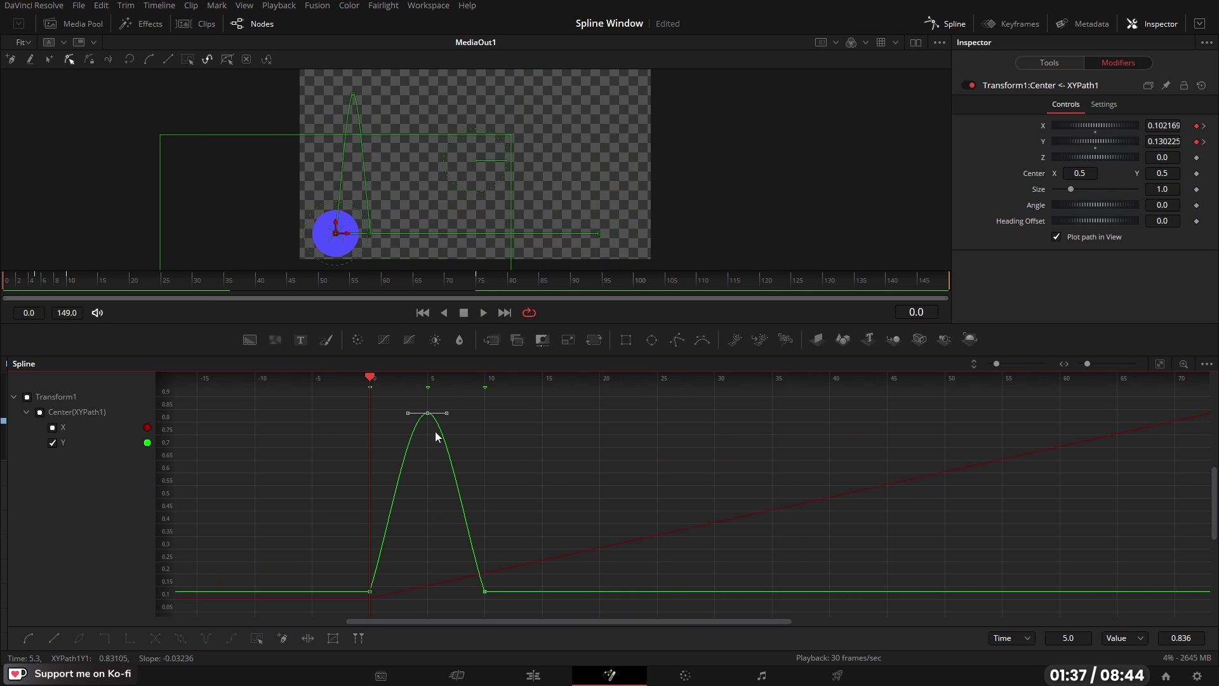
{"action": "left_click_drag", "start_coordinate": [337, 399], "coordinate": [539, 607]}
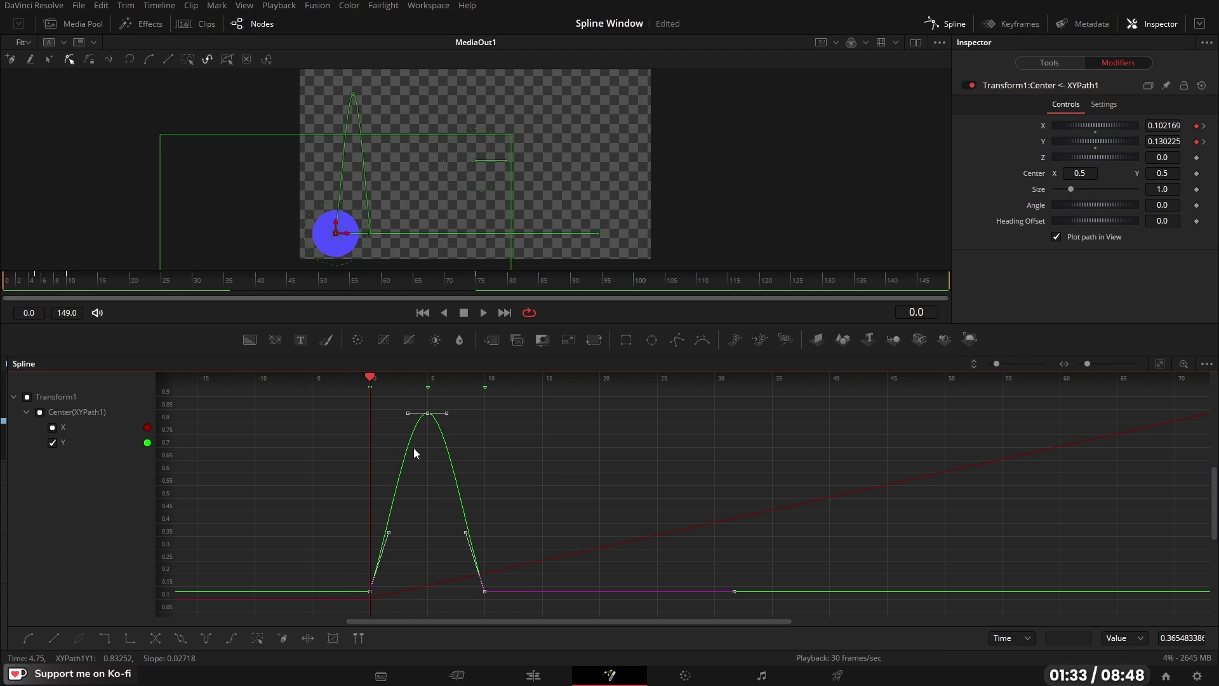
- Loop the selected hop keyframes 5 times so the Y curve bounces six times
{"action": "right_click", "coordinate": [426, 418]}
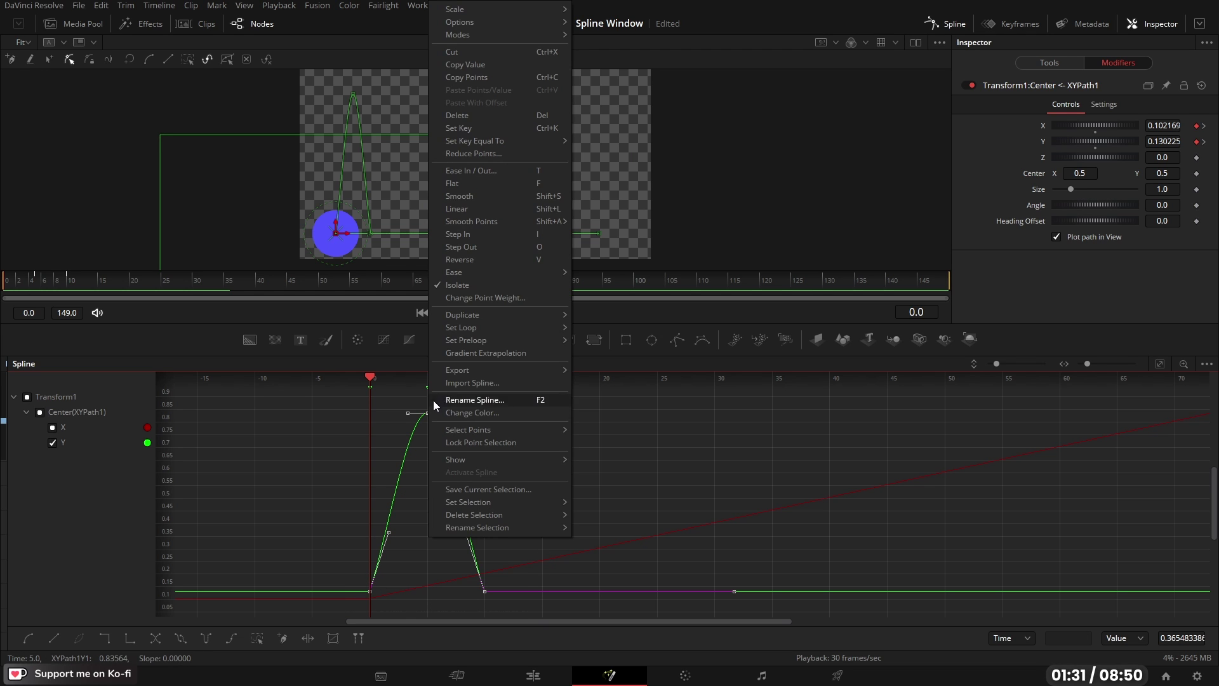
{"action": "mouse_move", "coordinate": [456, 318]}
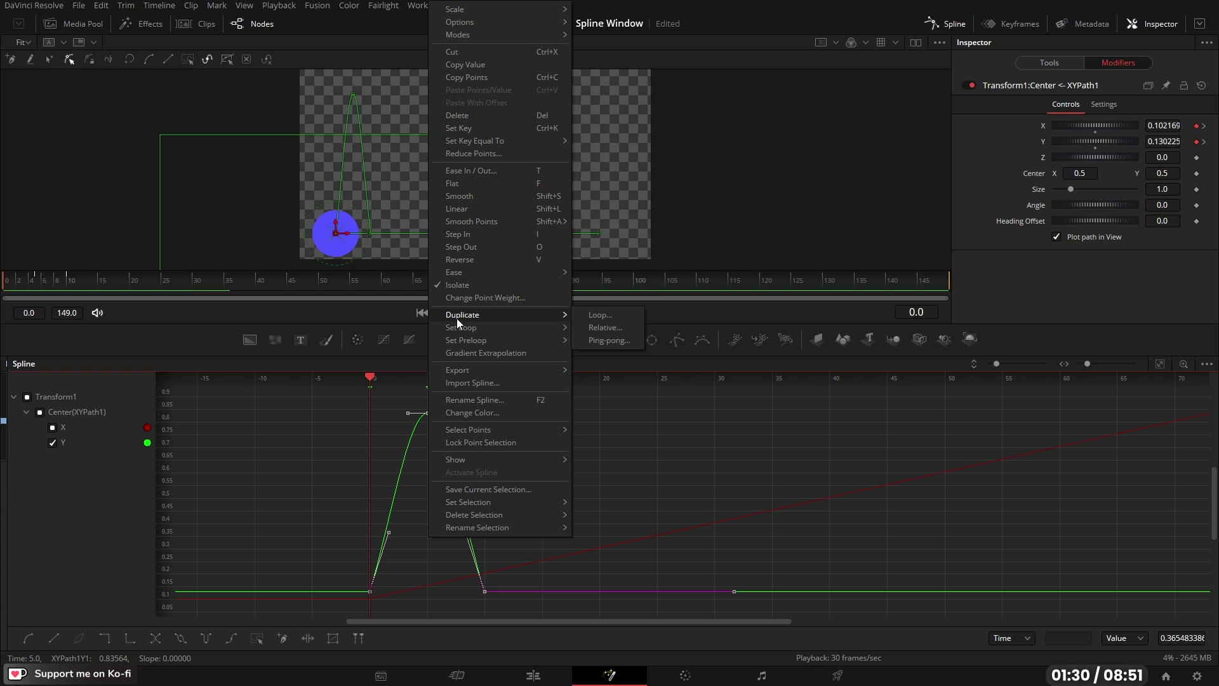
{"action": "left_click", "coordinate": [593, 318]}
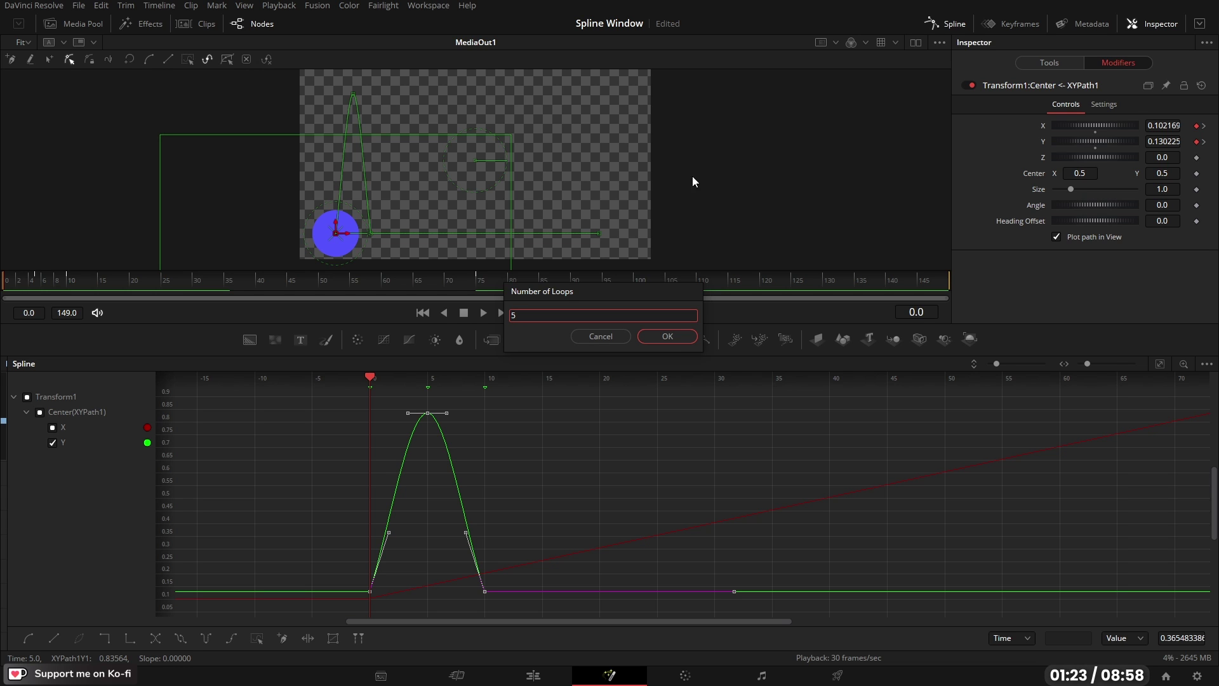
{"action": "left_click", "coordinate": [668, 336]}
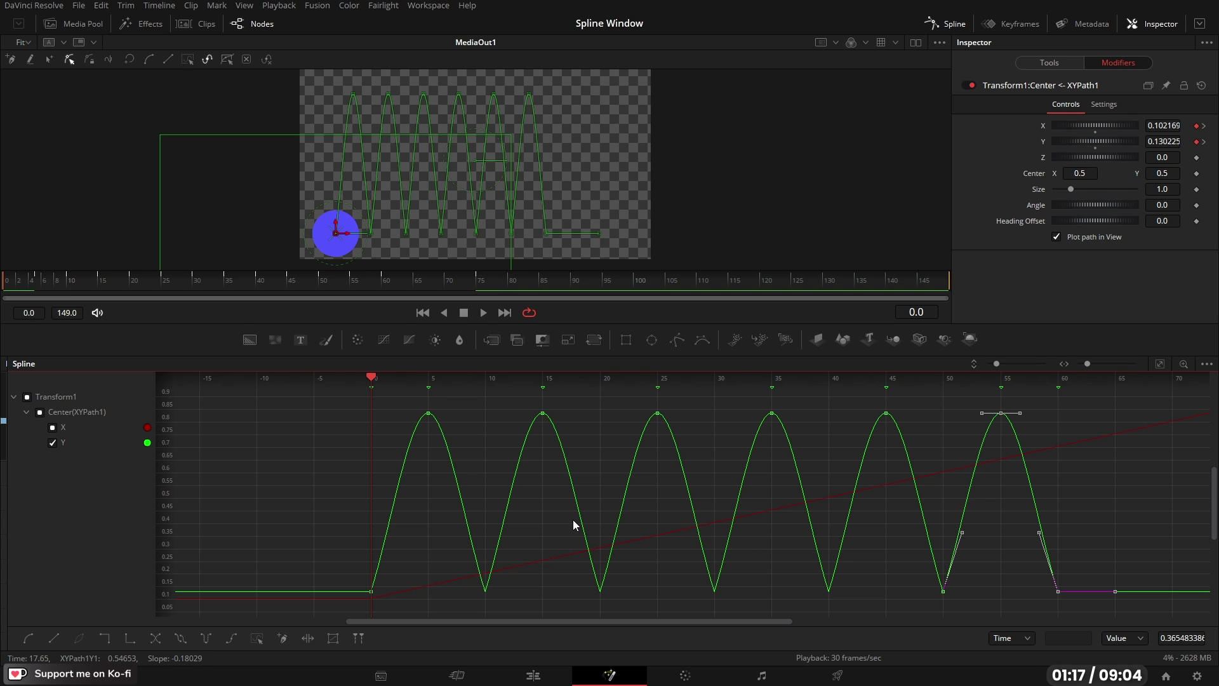
{"action": "left_click", "coordinate": [257, 640]}
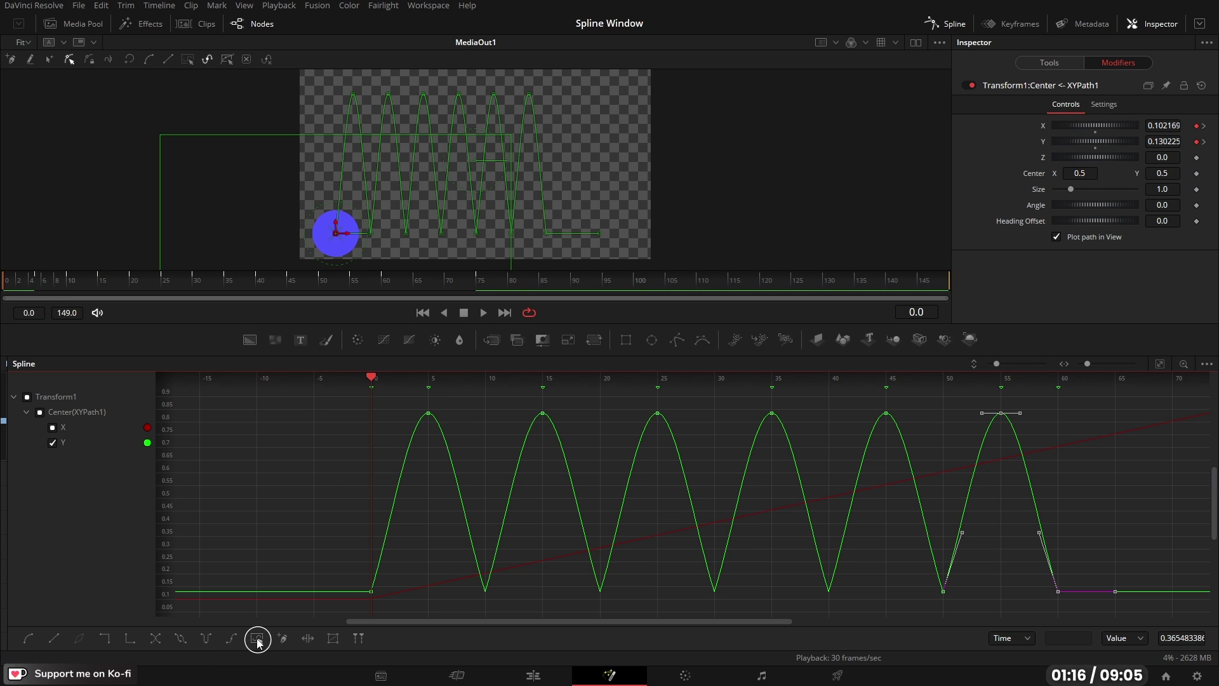
- Use a Shape Box on all Y points to narrow them and taper peaks from 0.8 to 0.33
{"action": "left_click", "coordinate": [332, 638]}
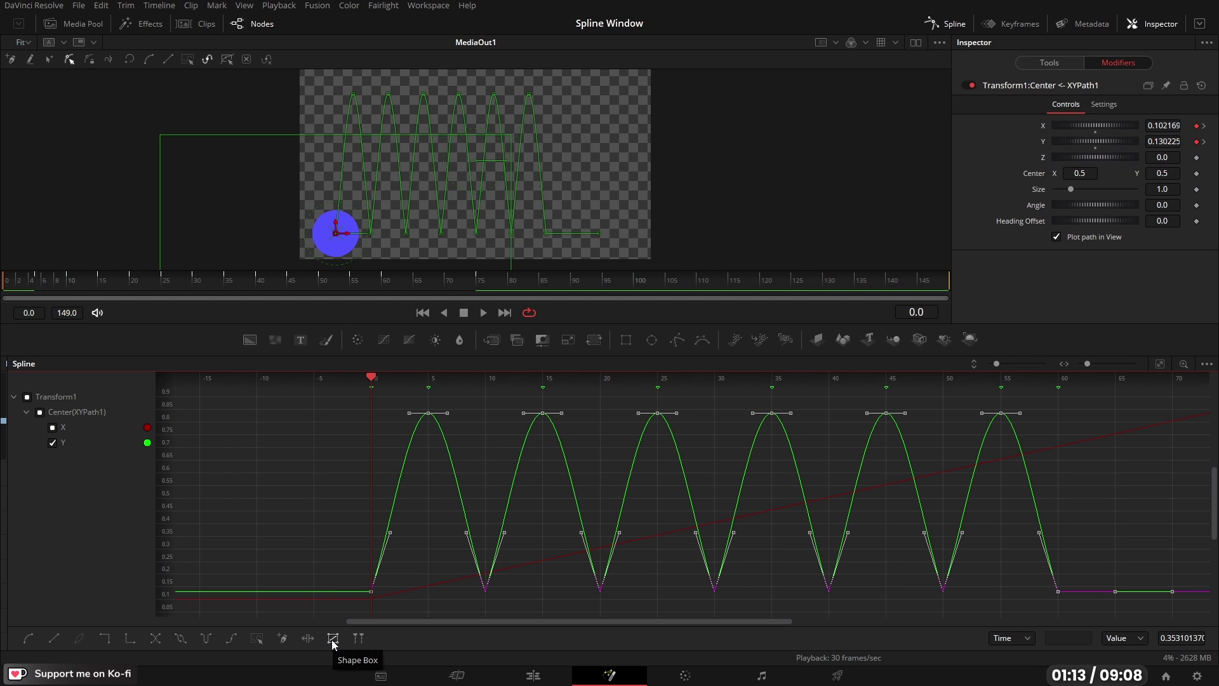
{"action": "left_click", "coordinate": [332, 639]}
{"action": "left_click", "coordinate": [1161, 364]}
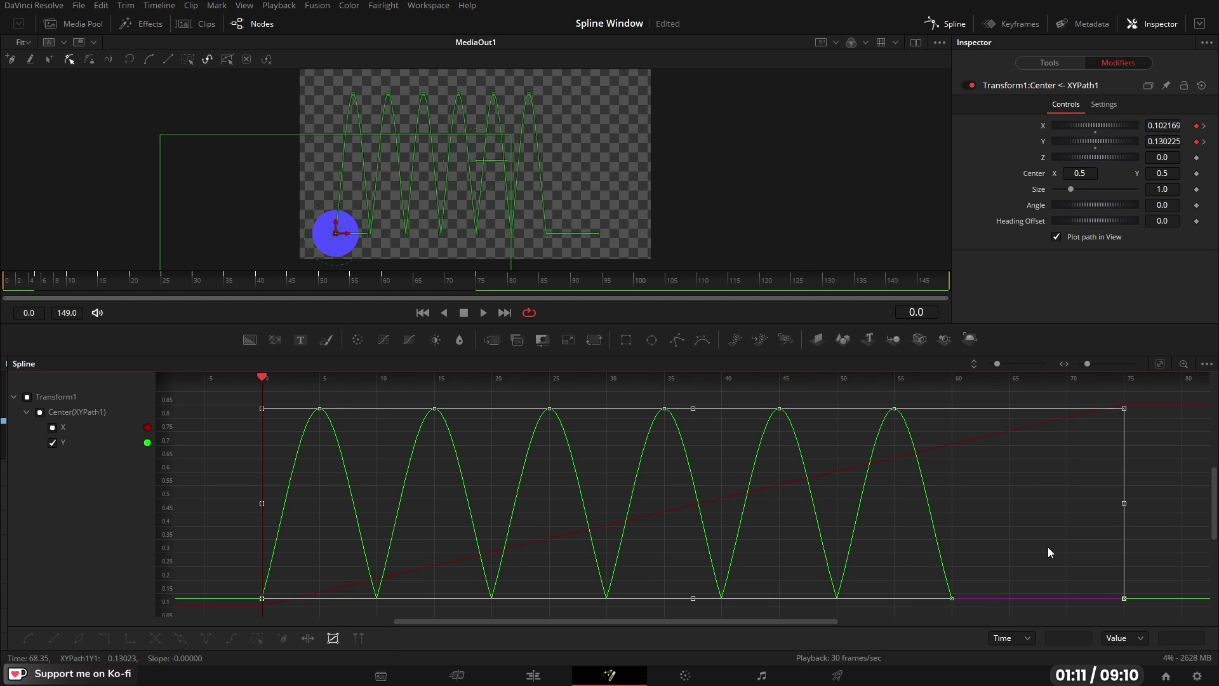
{"action": "left_click_drag", "start_coordinate": [1124, 503], "coordinate": [985, 506]}
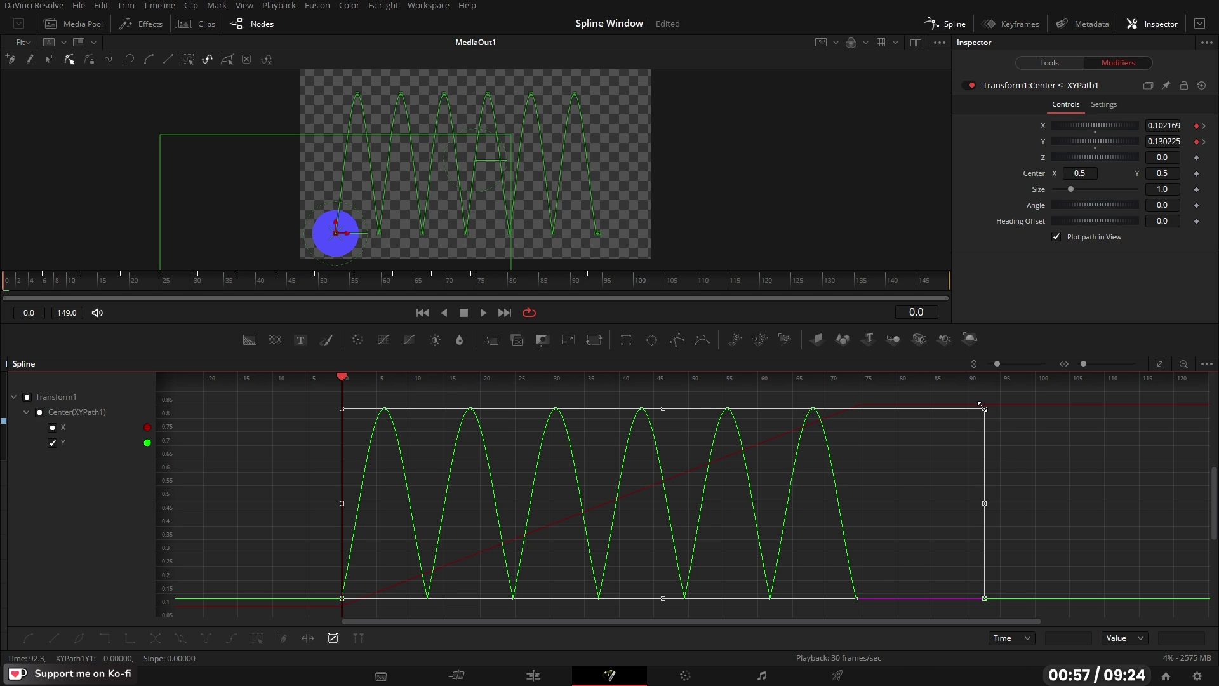
{"action": "left_click_drag", "start_coordinate": [983, 408], "coordinate": [984, 585]}
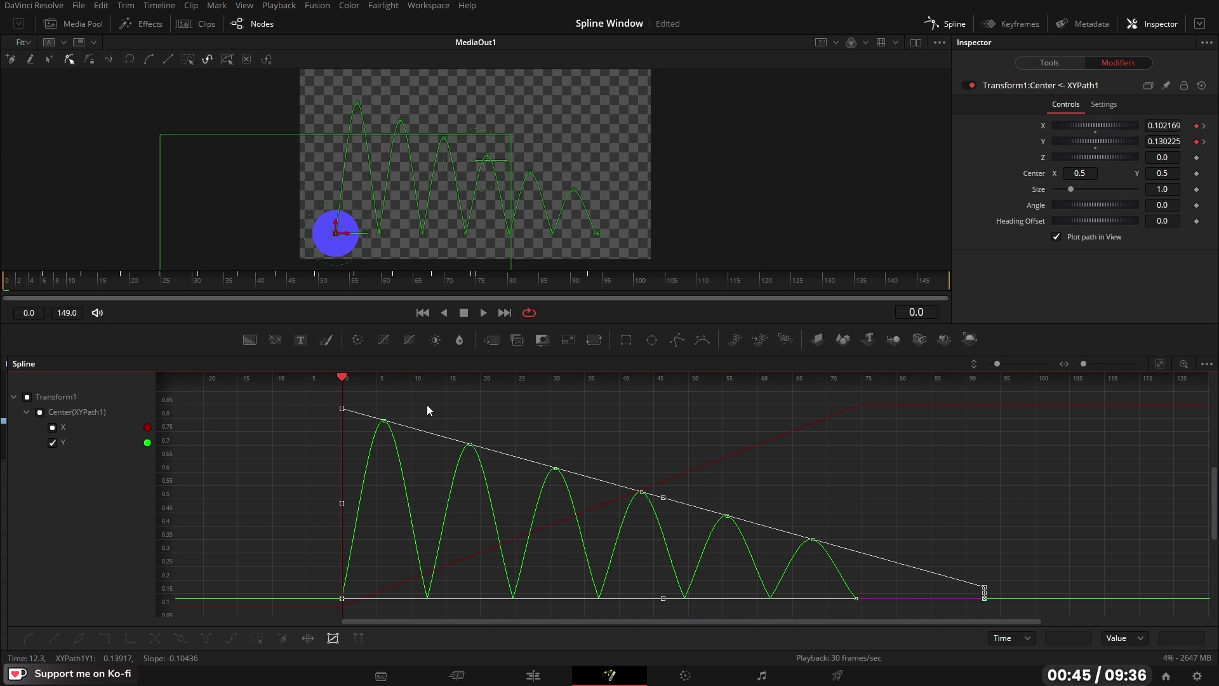
- Show the X curve and ease its frame-0 keyframe with a Bezier handle
{"action": "left_click", "coordinate": [53, 427]}
{"action": "left_click", "coordinate": [53, 428]}
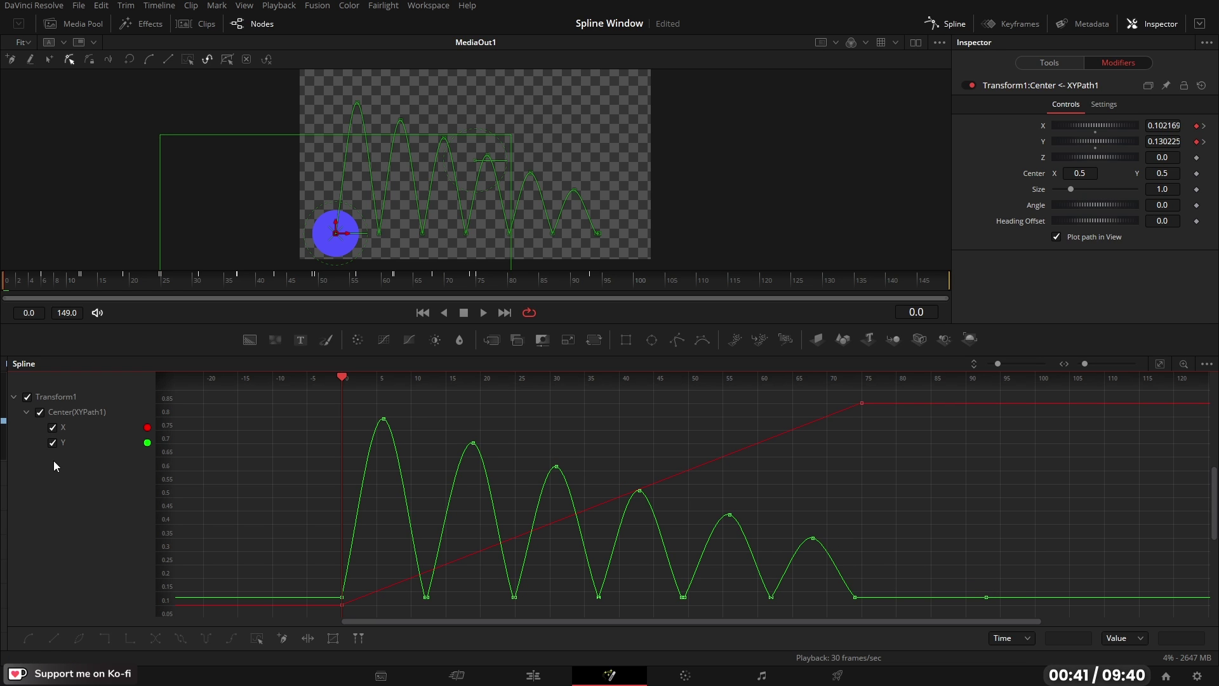
{"action": "left_click", "coordinate": [342, 604]}
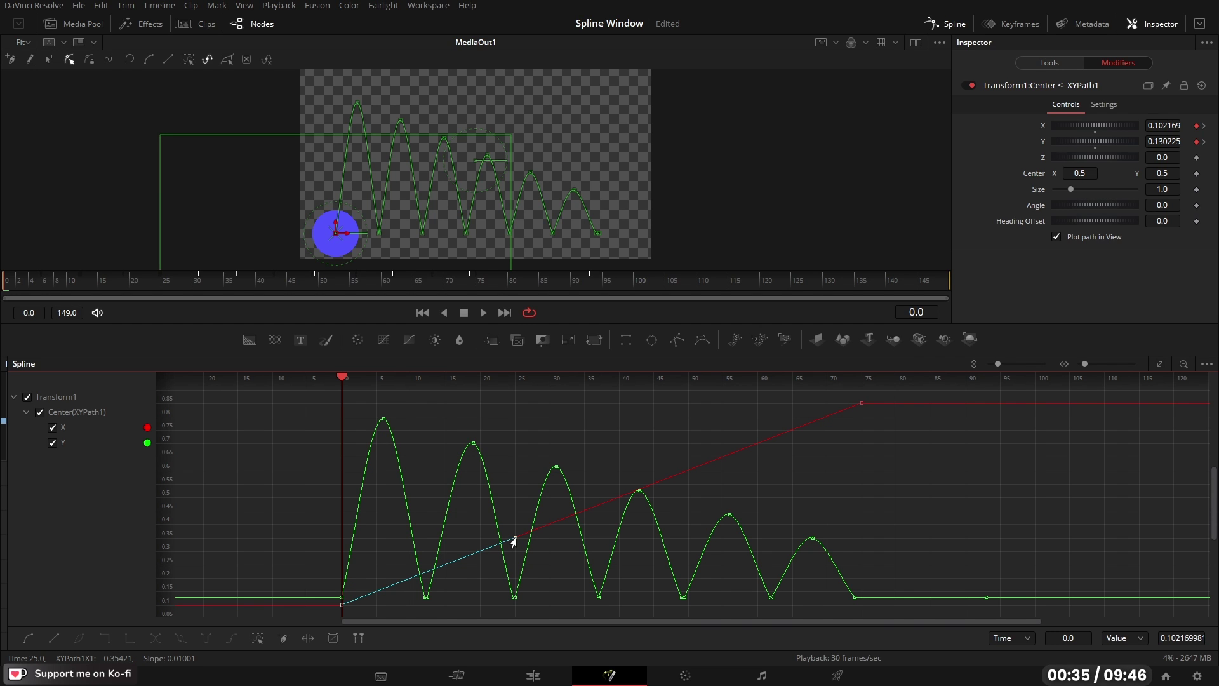
{"action": "left_click_drag", "start_coordinate": [514, 539], "coordinate": [493, 452]}
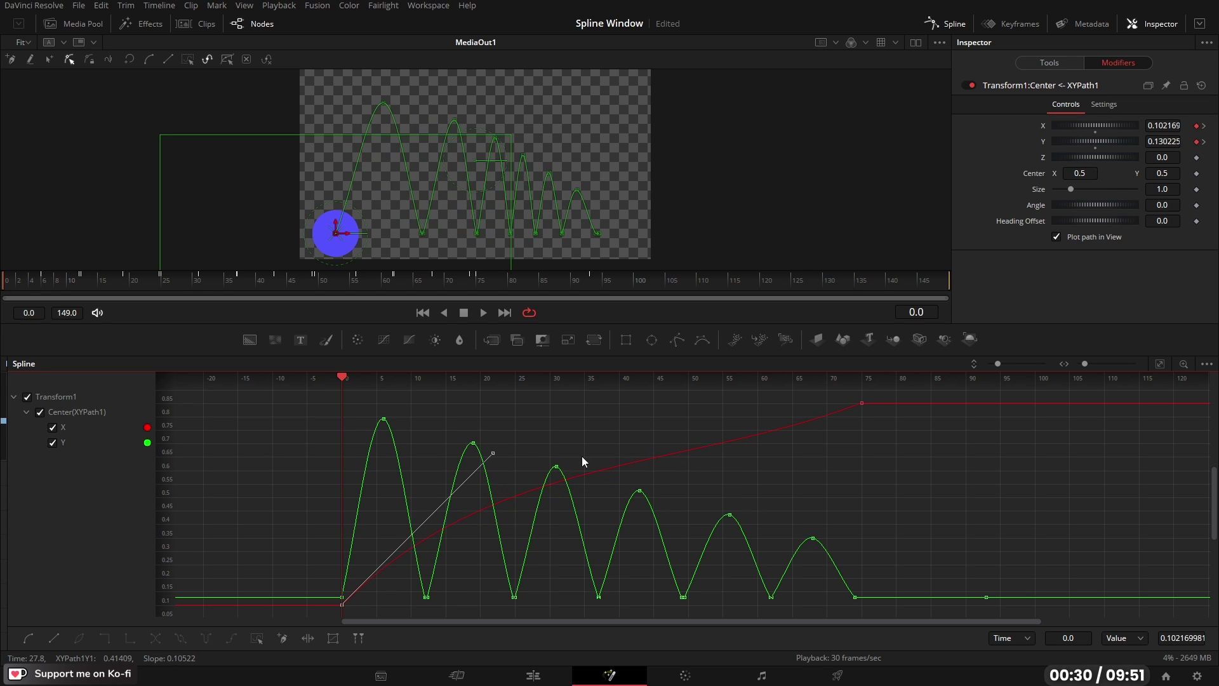
- Ease the X curve into its frame-75 keyframe at about 0.85 and play it back
{"action": "left_click", "coordinate": [861, 404]}
{"action": "left_click_drag", "start_coordinate": [687, 477], "coordinate": [678, 443]}
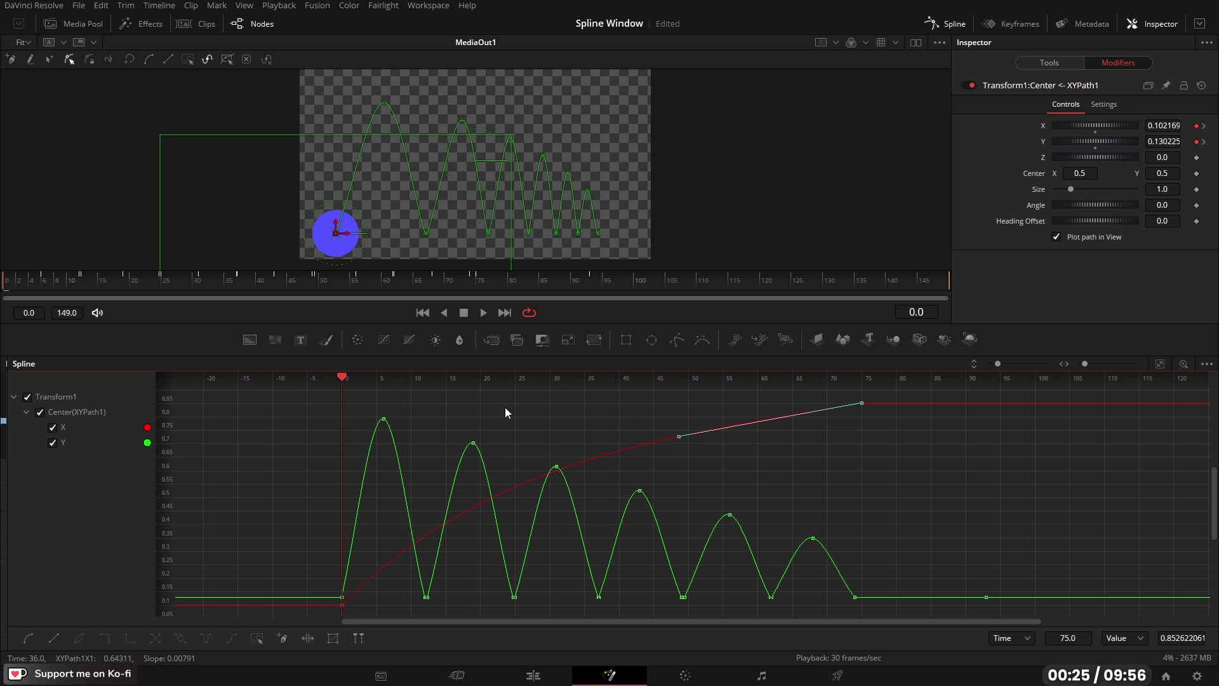
{"action": "left_click", "coordinate": [484, 312]}
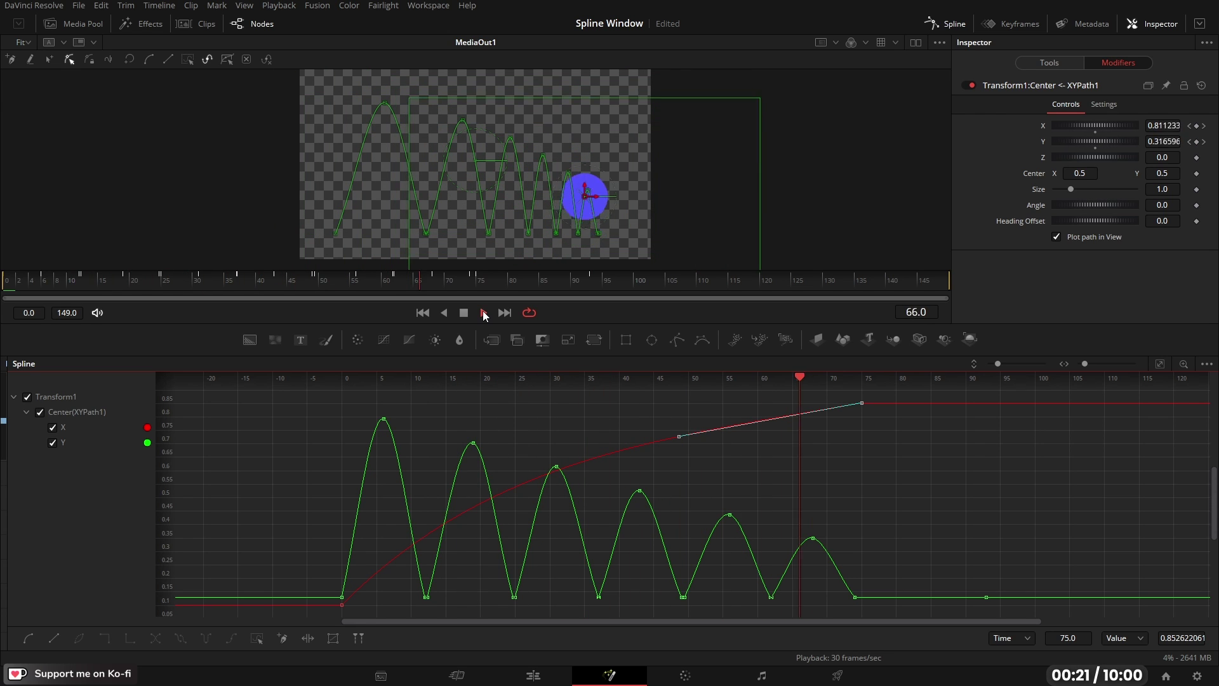
{"action": "left_click", "coordinate": [469, 315]}
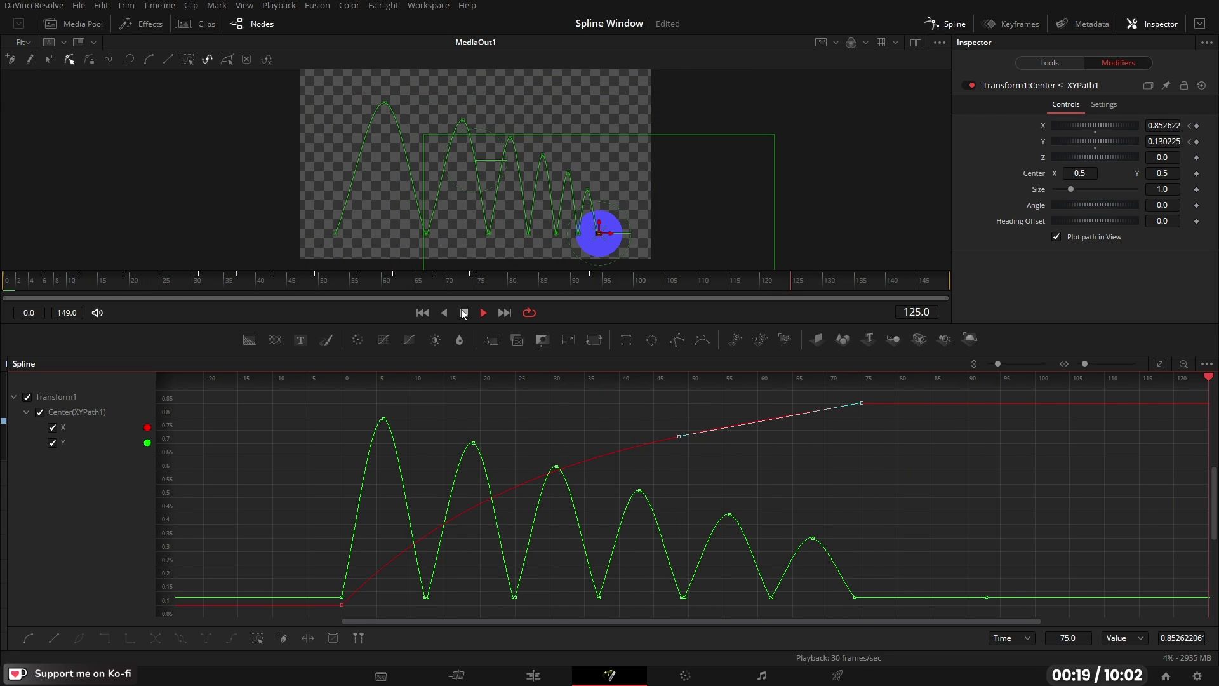
{"action": "left_click", "coordinate": [1160, 364]}
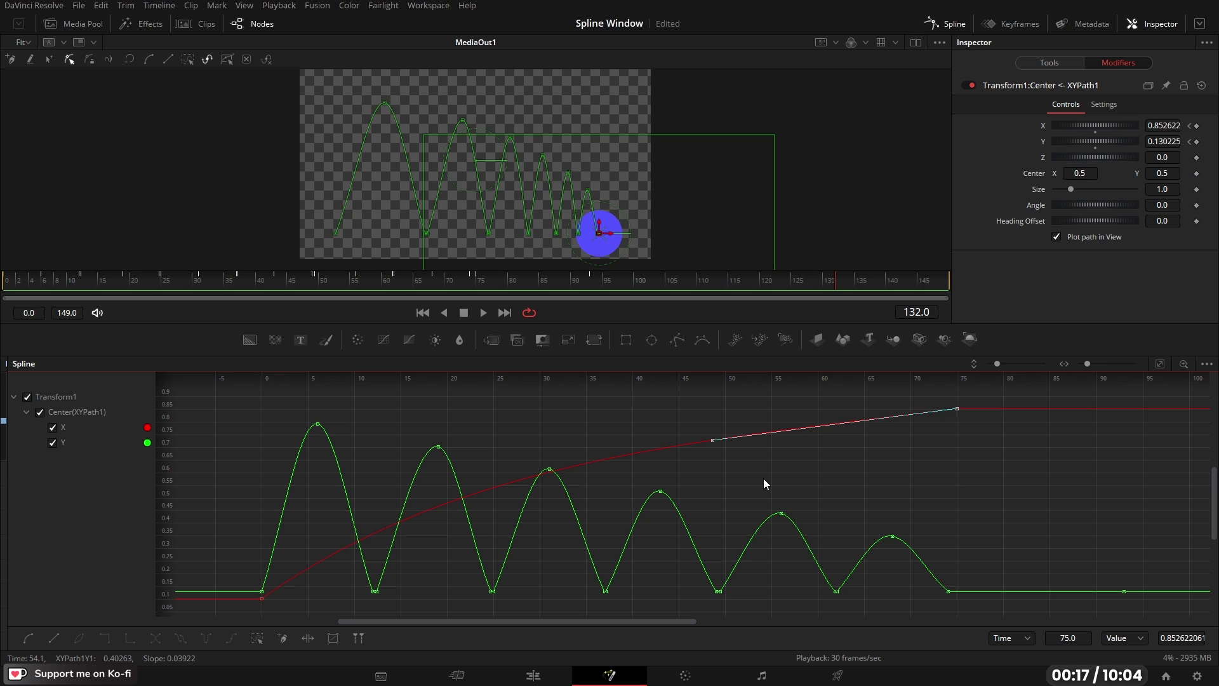